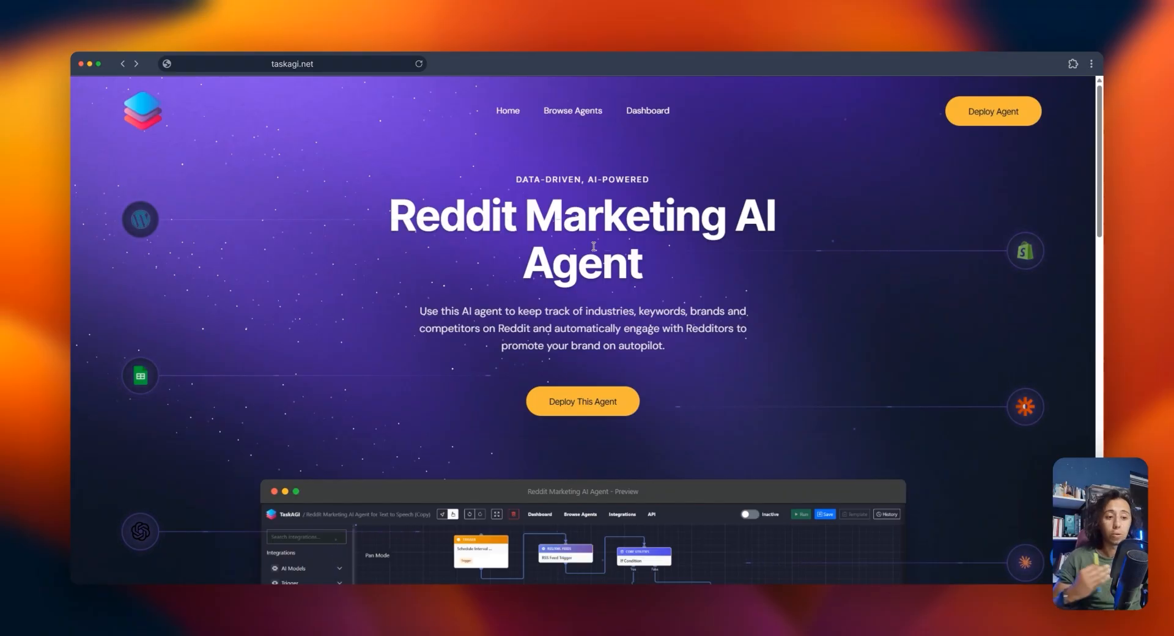
Start deploying the Reddit Marketing AI Agent from its landing page
{"action": "scroll", "coordinate": [594, 246], "scroll_direction": "down", "scroll_amount": 3}
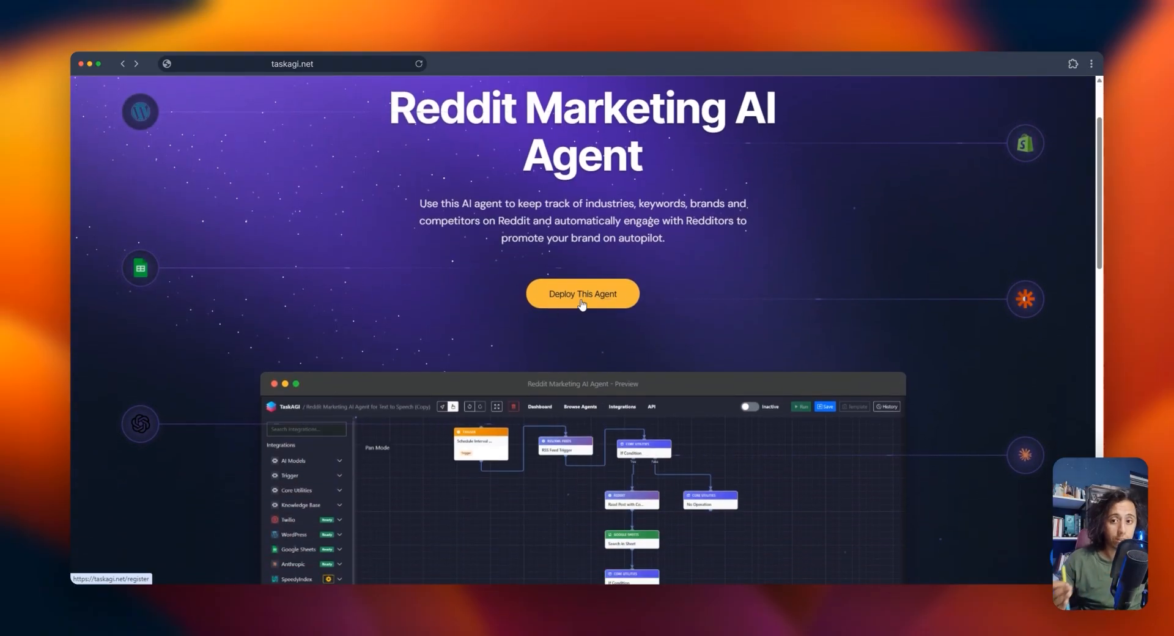
{"action": "left_click", "coordinate": [582, 300]}
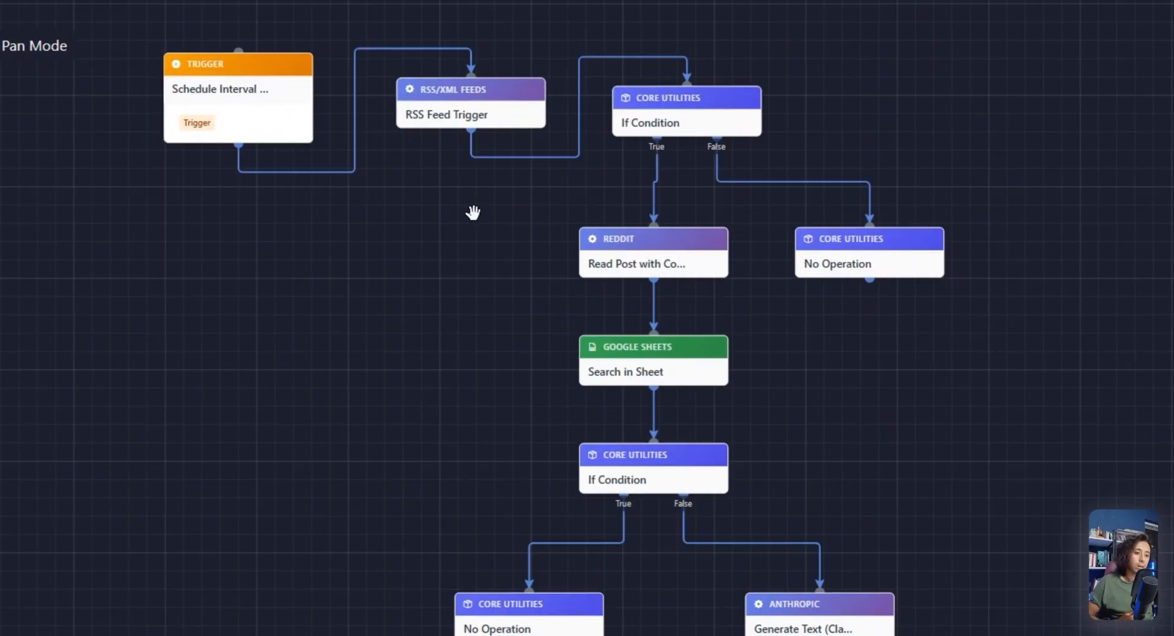
Examine the agent's workflow from the schedule and RSS feed triggers through the Reddit, Google Sheets and Anthropic nodes
{"action": "mouse_move", "coordinate": [517, 146]}
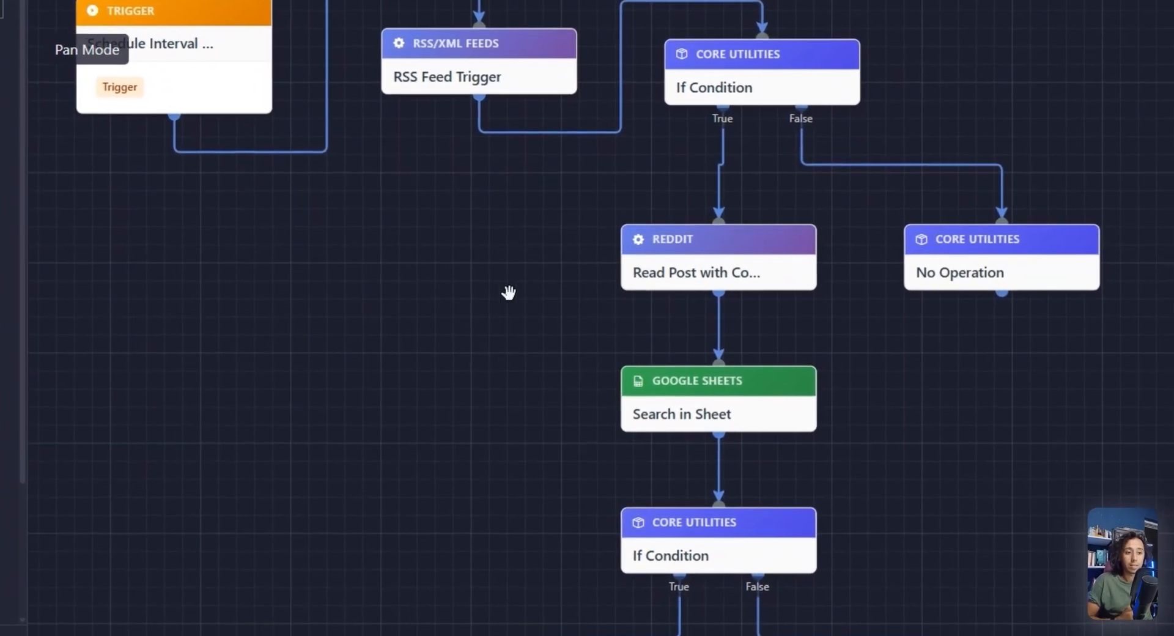
{"action": "mouse_move", "coordinate": [627, 333]}
{"action": "left_click_drag", "start_coordinate": [677, 267], "coordinate": [689, 269]}
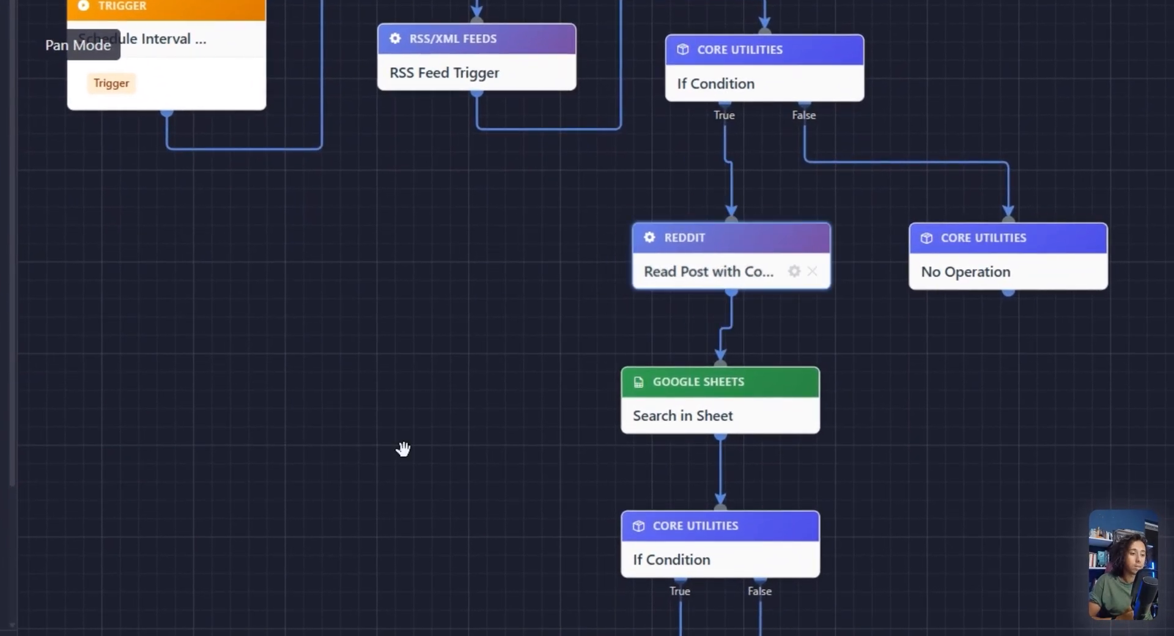
{"action": "left_click_drag", "start_coordinate": [404, 448], "coordinate": [428, 393]}
{"action": "mouse_move", "coordinate": [691, 354]}
{"action": "left_mouse_down"}
{"action": "mouse_move", "coordinate": [716, 365]}
{"action": "mouse_move", "coordinate": [702, 340]}
{"action": "left_mouse_up"}
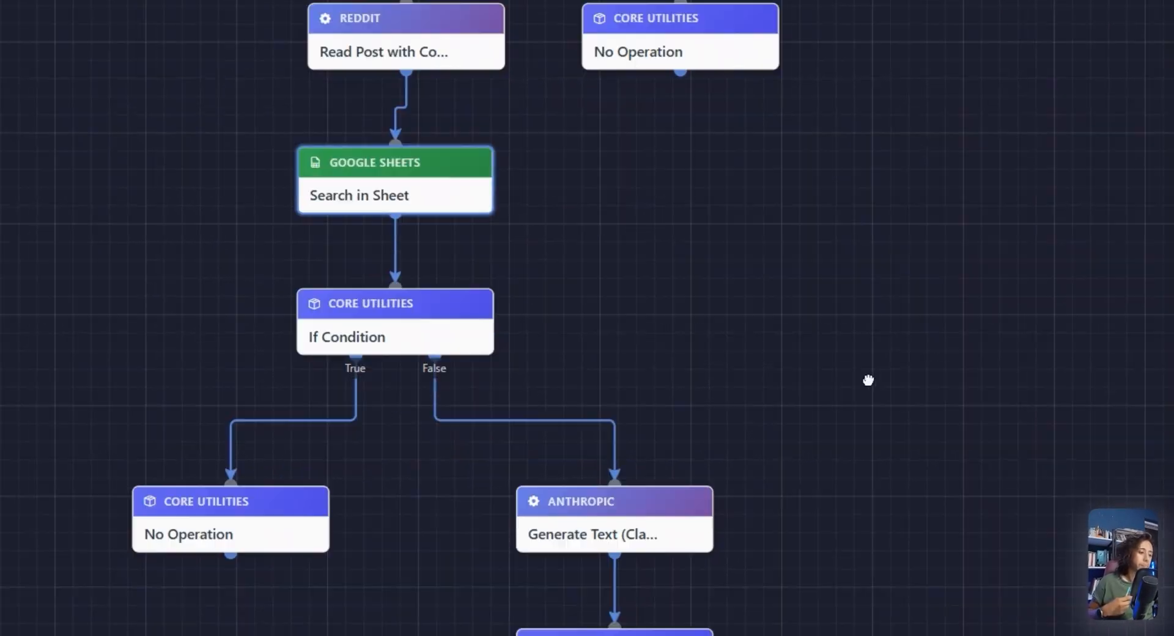
{"action": "mouse_move", "coordinate": [518, 308]}
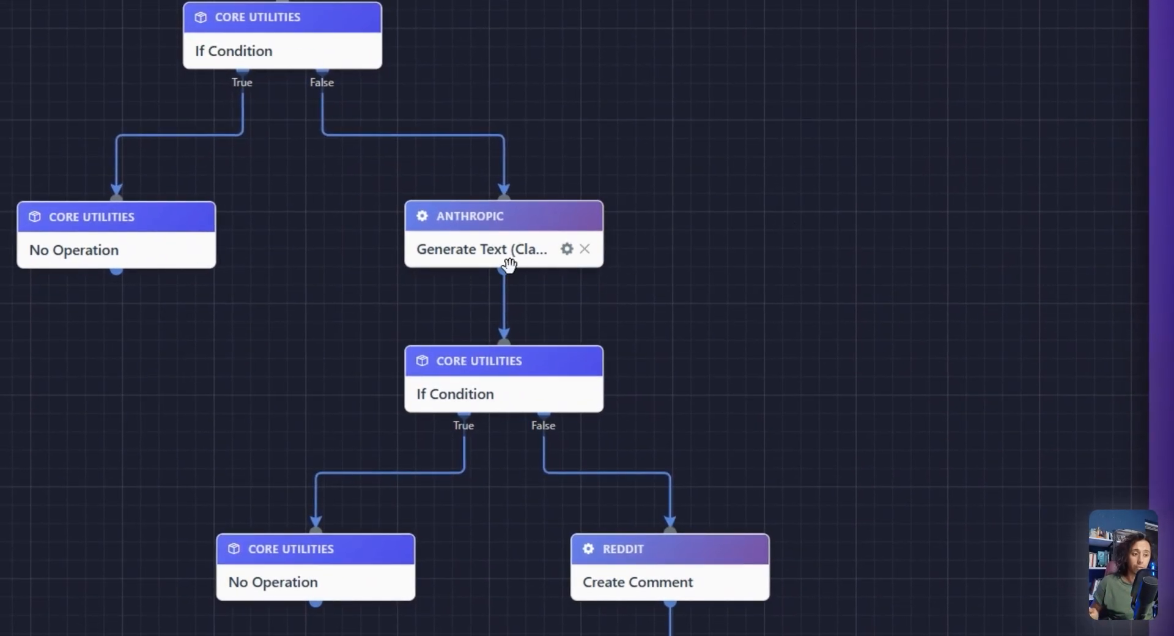
{"action": "left_click", "coordinate": [510, 262]}
{"action": "scroll", "coordinate": [681, 251], "scroll_direction": "down", "scroll_amount": 2}
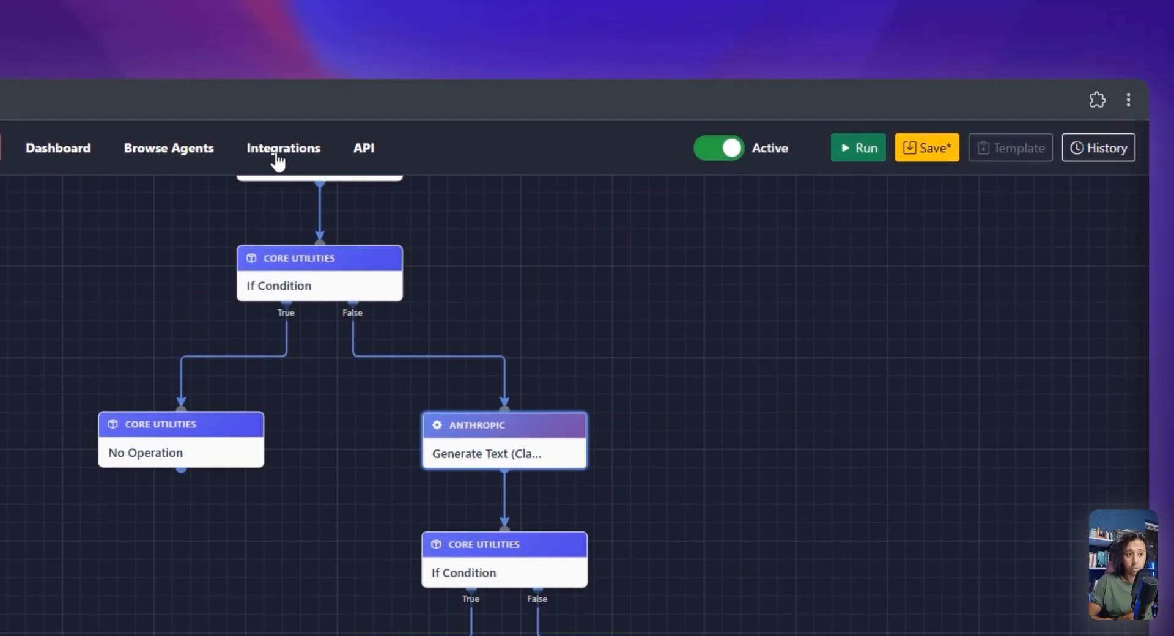
Go to the Integrations page and open the settings of the Reddit integration
{"action": "left_click", "coordinate": [275, 135]}
{"action": "left_click", "coordinate": [568, 150]}
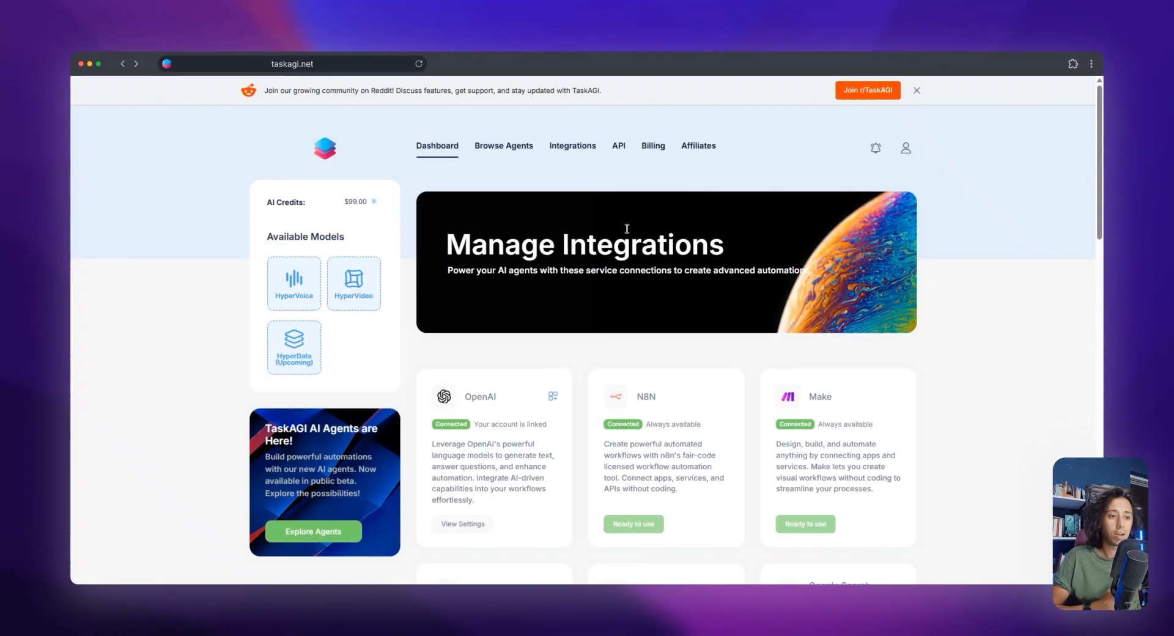
{"action": "scroll", "coordinate": [627, 232], "scroll_direction": "down", "scroll_amount": 6}
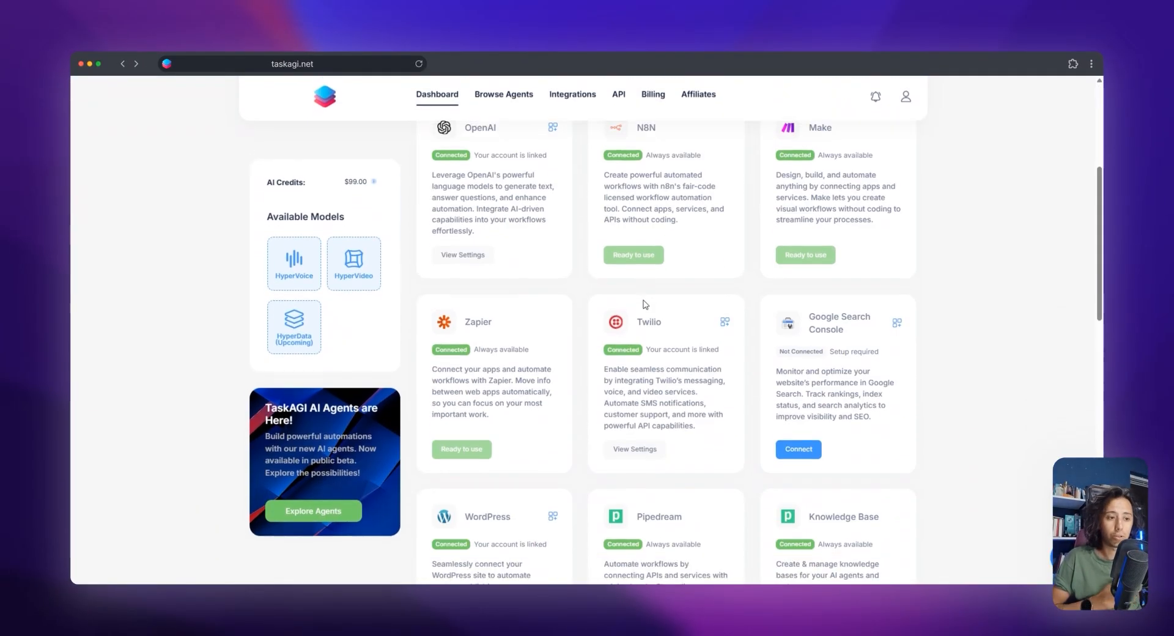
{"action": "scroll", "coordinate": [676, 347], "scroll_direction": "down", "scroll_amount": 8}
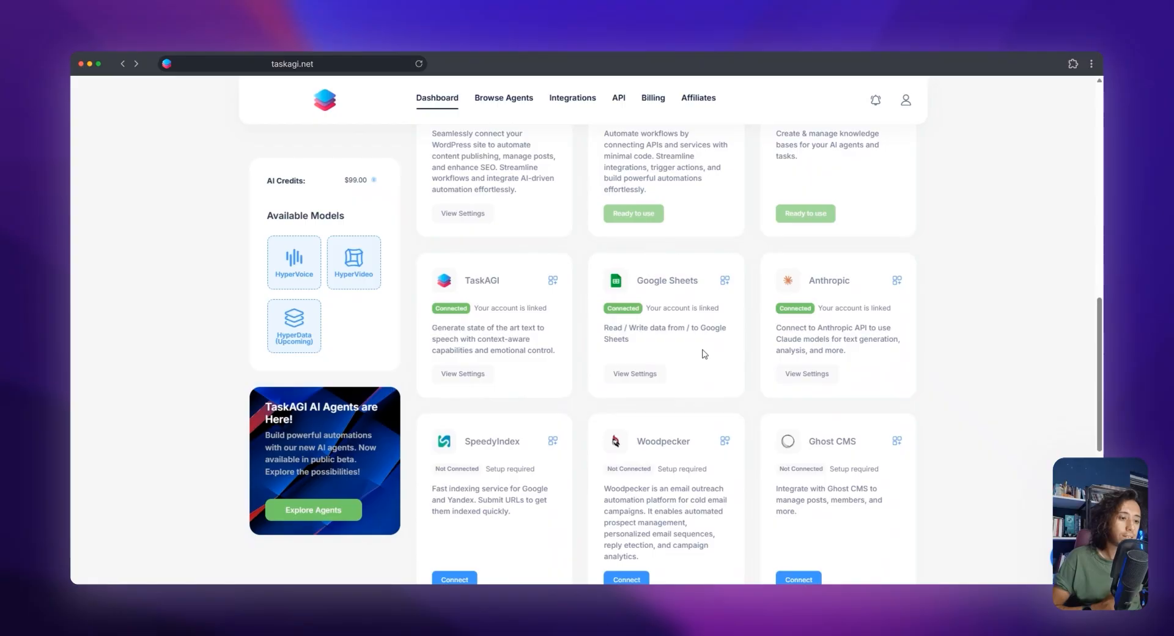
{"action": "scroll", "coordinate": [704, 356], "scroll_direction": "down", "scroll_amount": 3}
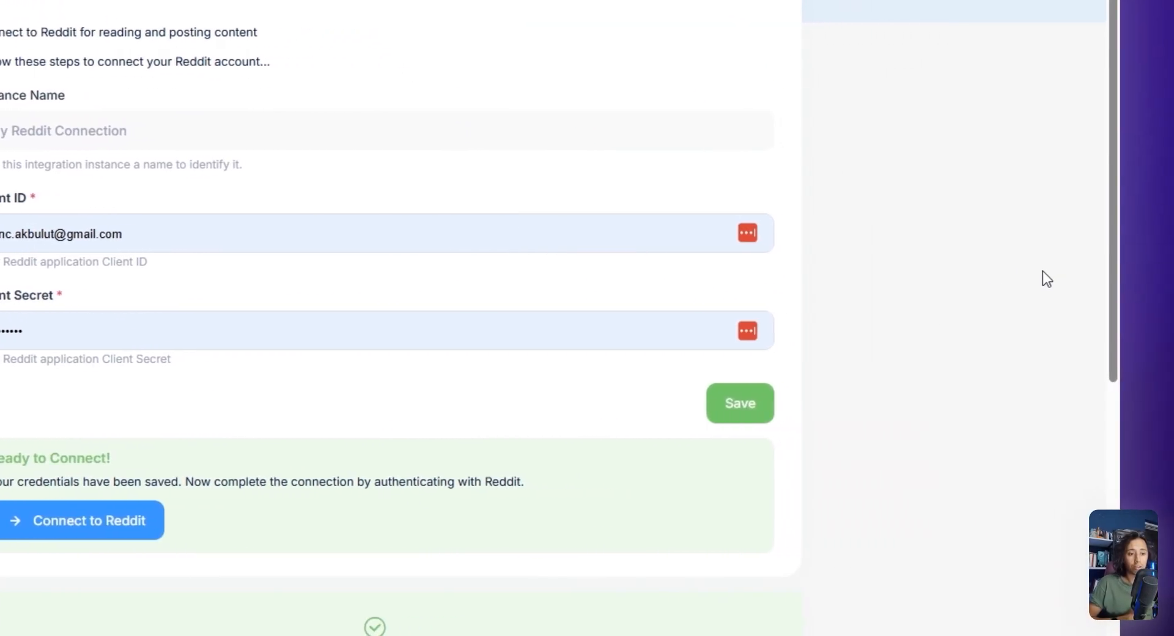
Clear the autofilled Client ID and Client Secret from the new Reddit instance form
{"action": "left_click", "coordinate": [661, 235]}
{"action": "key", "text": "ctrl+a"}
{"action": "key", "text": "BackSpace"}
{"action": "left_click", "coordinate": [518, 329]}
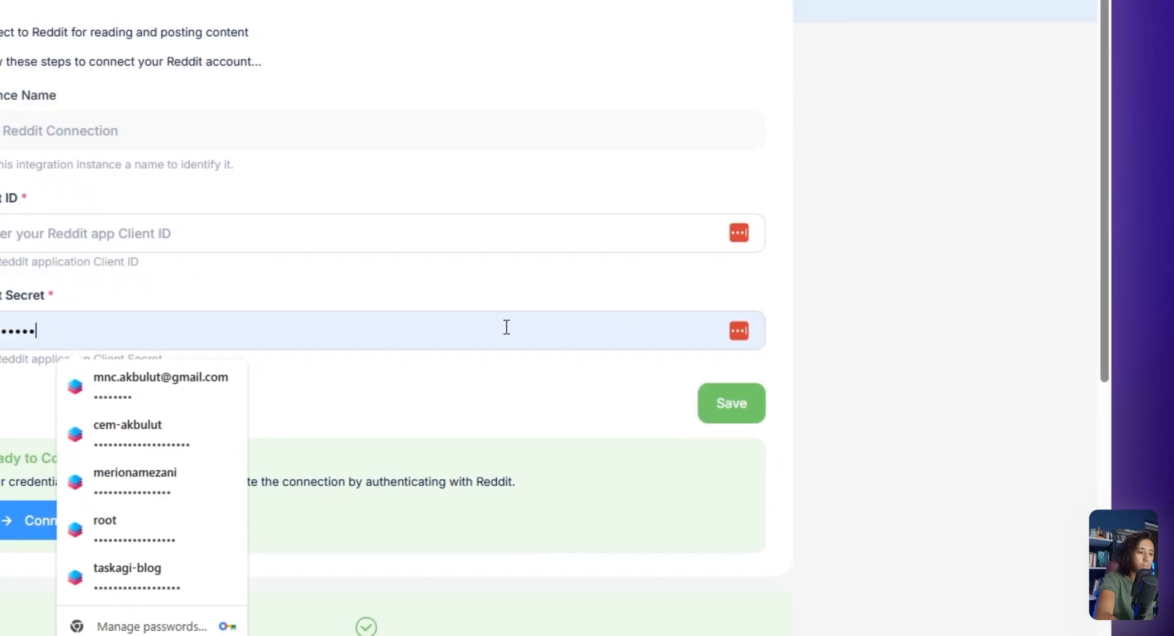
{"action": "key", "text": "ctrl+a"}
{"action": "key", "text": "BackSpace"}
{"action": "left_click", "coordinate": [949, 322]}
Open the Reddit Apps page from the setup instructions under Getting Help
{"action": "scroll", "coordinate": [232, 342], "scroll_direction": "down", "scroll_amount": 7}
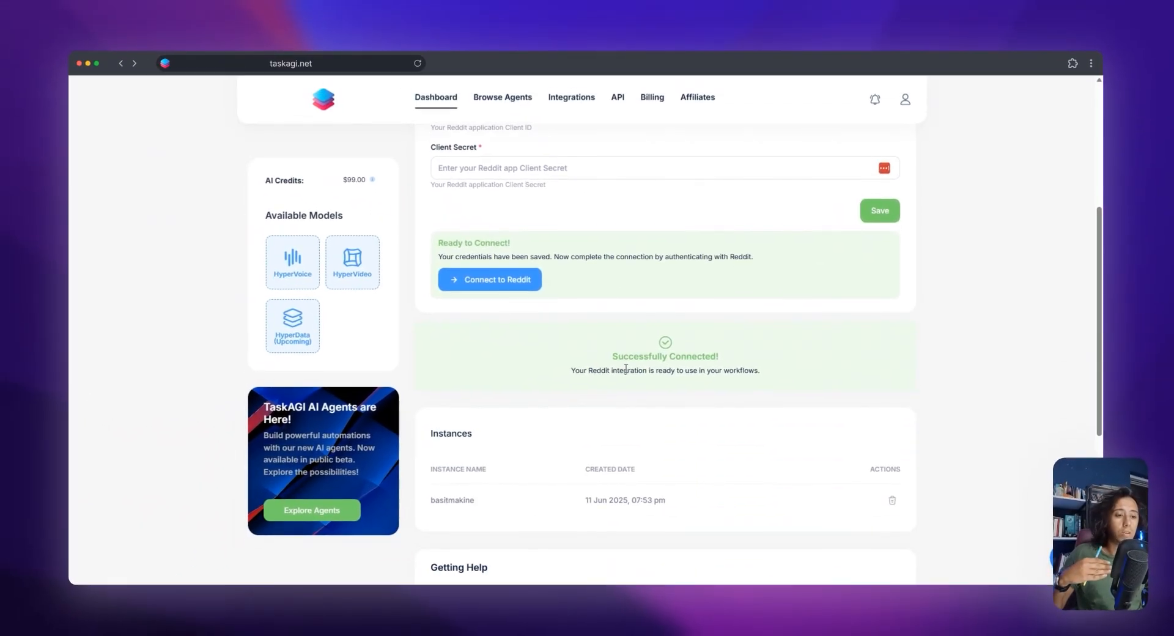
{"action": "scroll", "coordinate": [605, 387], "scroll_direction": "down", "scroll_amount": 2}
{"action": "left_click", "coordinate": [492, 311]}
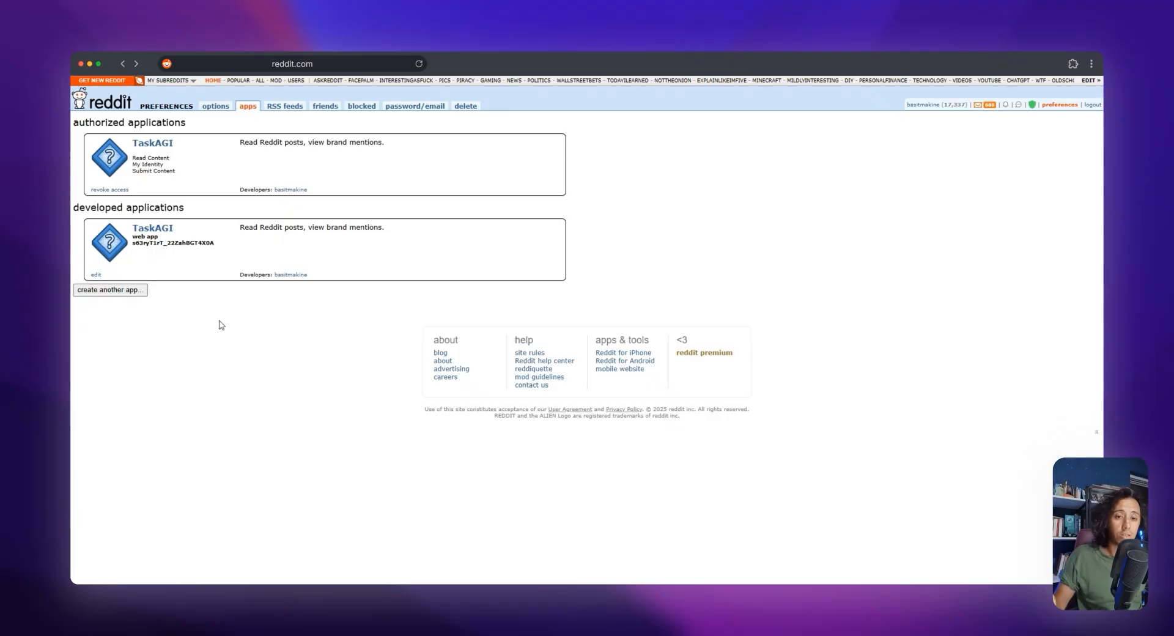
Open the form for creating another Reddit application and keep web app as its type
{"action": "left_click", "coordinate": [125, 290]}
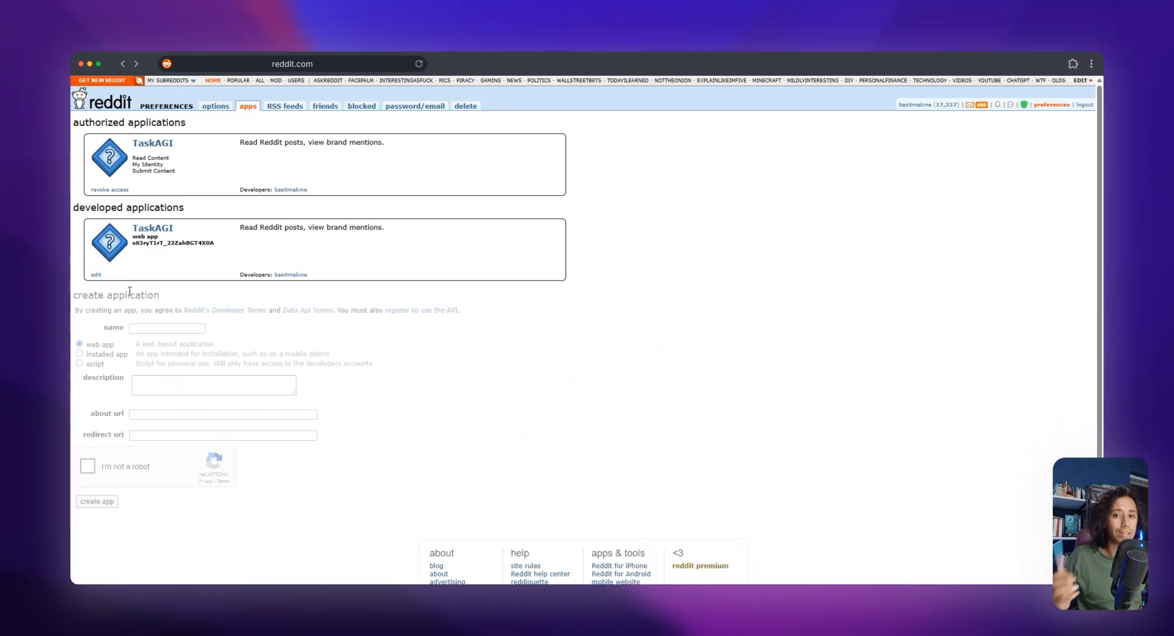
{"action": "scroll", "coordinate": [183, 311], "scroll_direction": "down", "scroll_amount": 2}
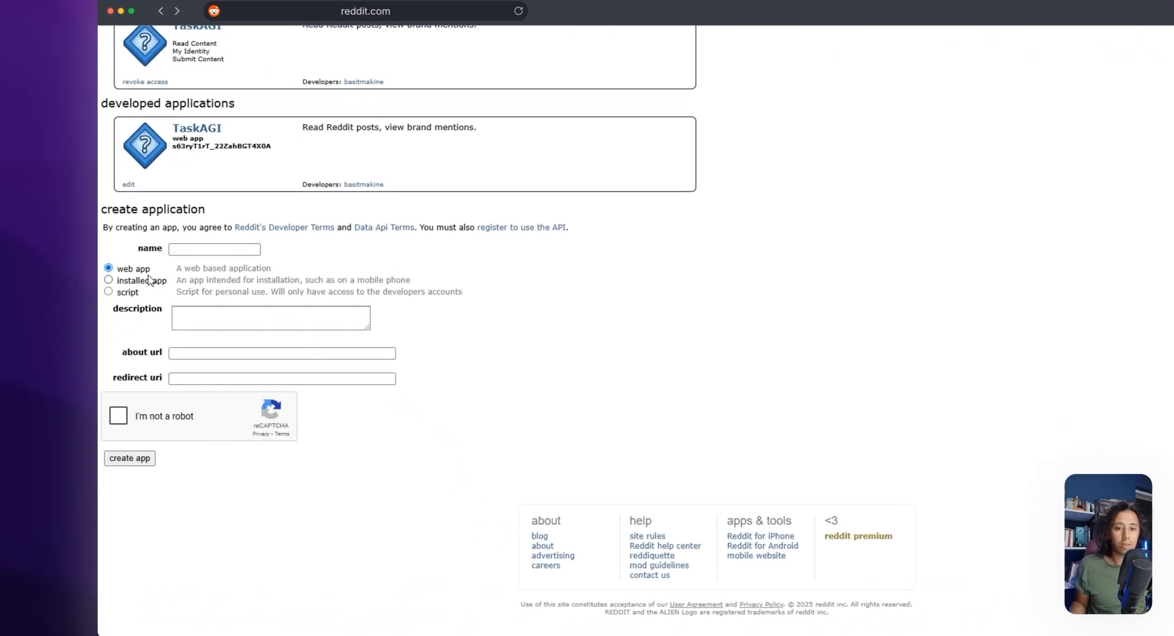
{"action": "left_click_drag", "start_coordinate": [113, 278], "coordinate": [94, 278]}
{"action": "left_click_drag", "start_coordinate": [192, 248], "coordinate": [207, 252]}
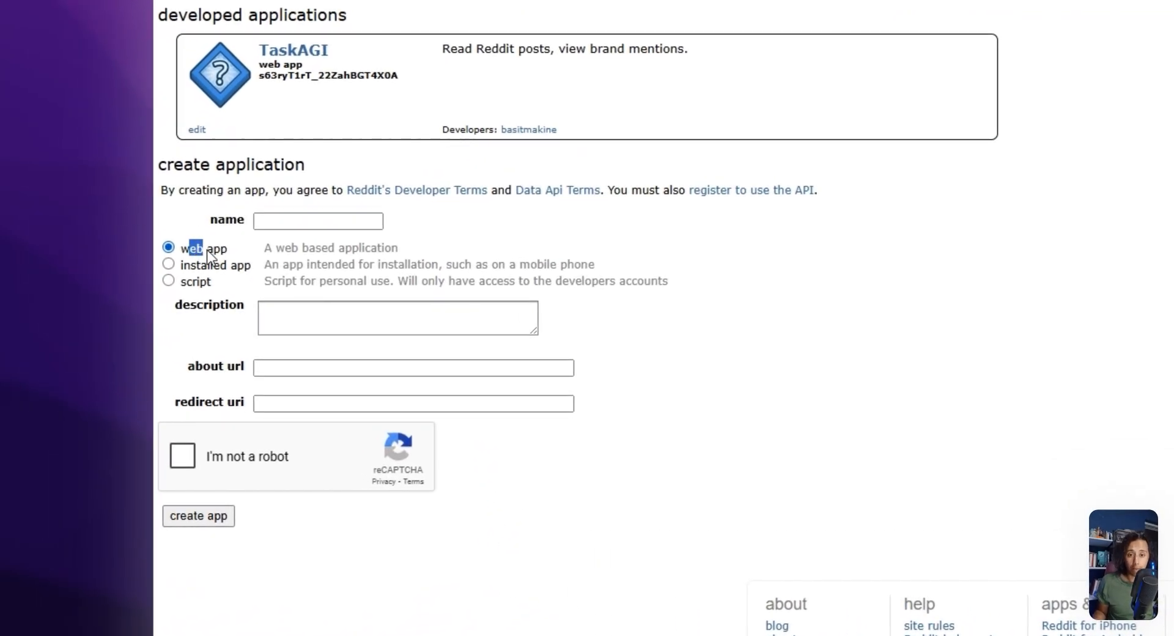
{"action": "left_click", "coordinate": [612, 325]}
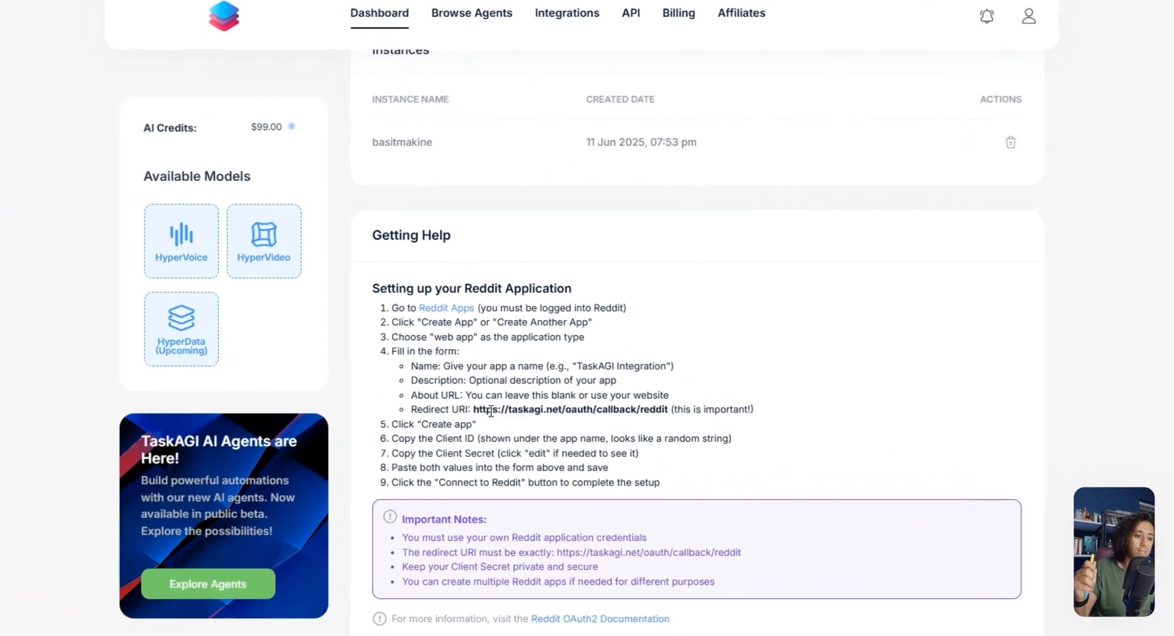
{"action": "left_click_drag", "start_coordinate": [448, 430], "coordinate": [658, 422]}
{"action": "key", "text": "ctrl+c"}
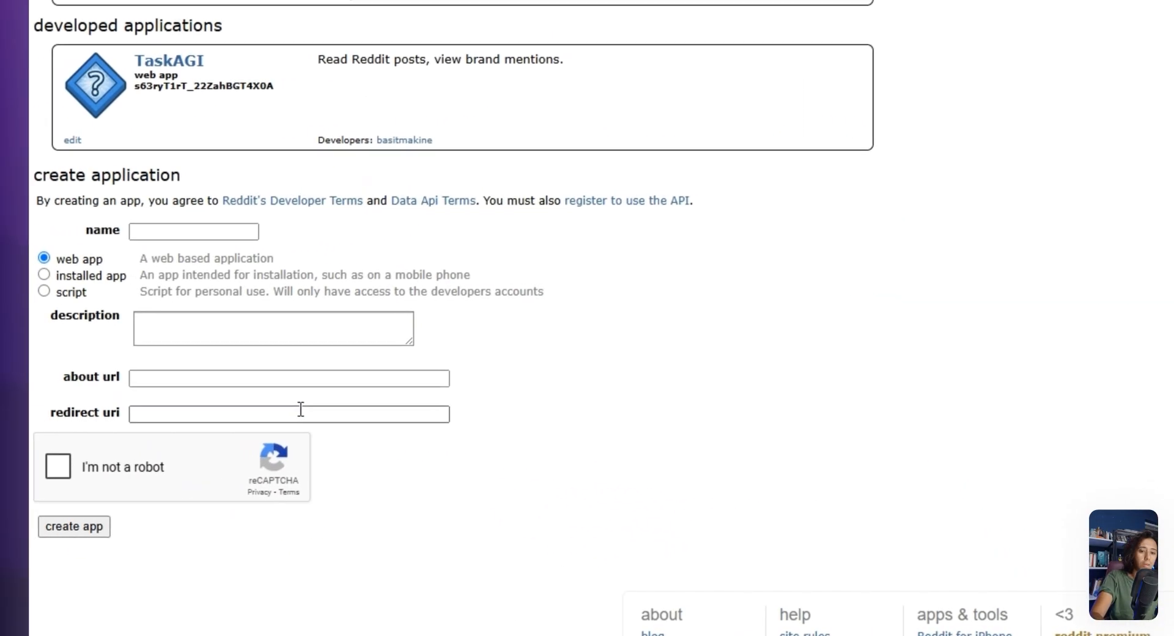
{"action": "left_click", "coordinate": [300, 409]}
{"action": "key", "text": "ctrl+v"}
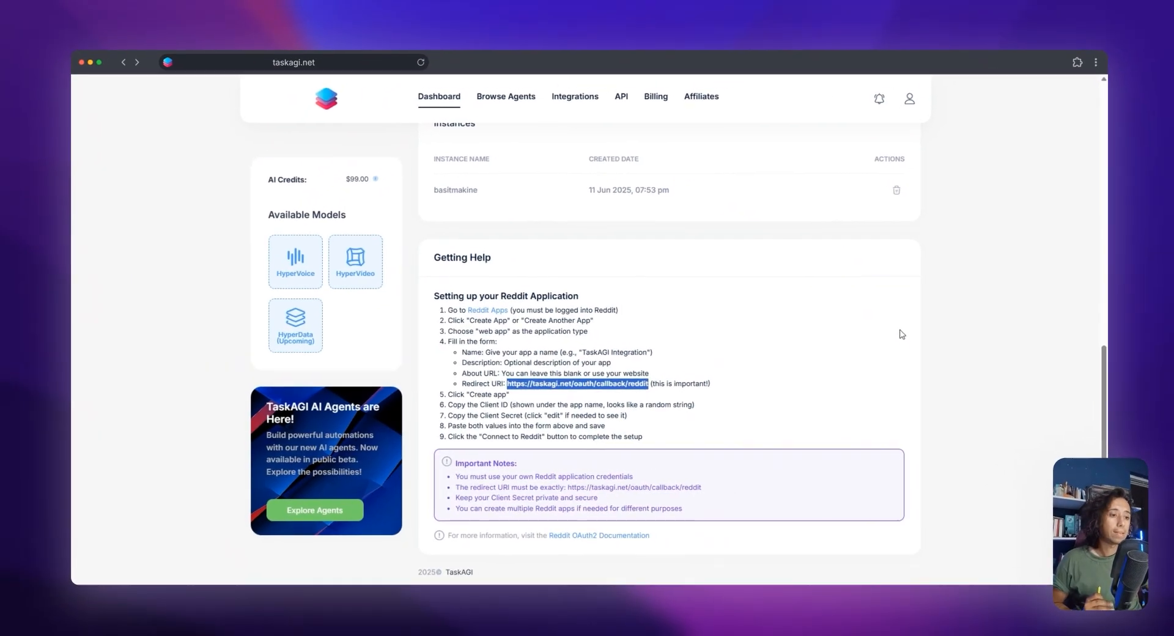
Return to TaskAGI's Reddit integration and review the credential fields and the Ready to Connect section
{"action": "scroll", "coordinate": [900, 334], "scroll_direction": "up", "scroll_amount": 6}
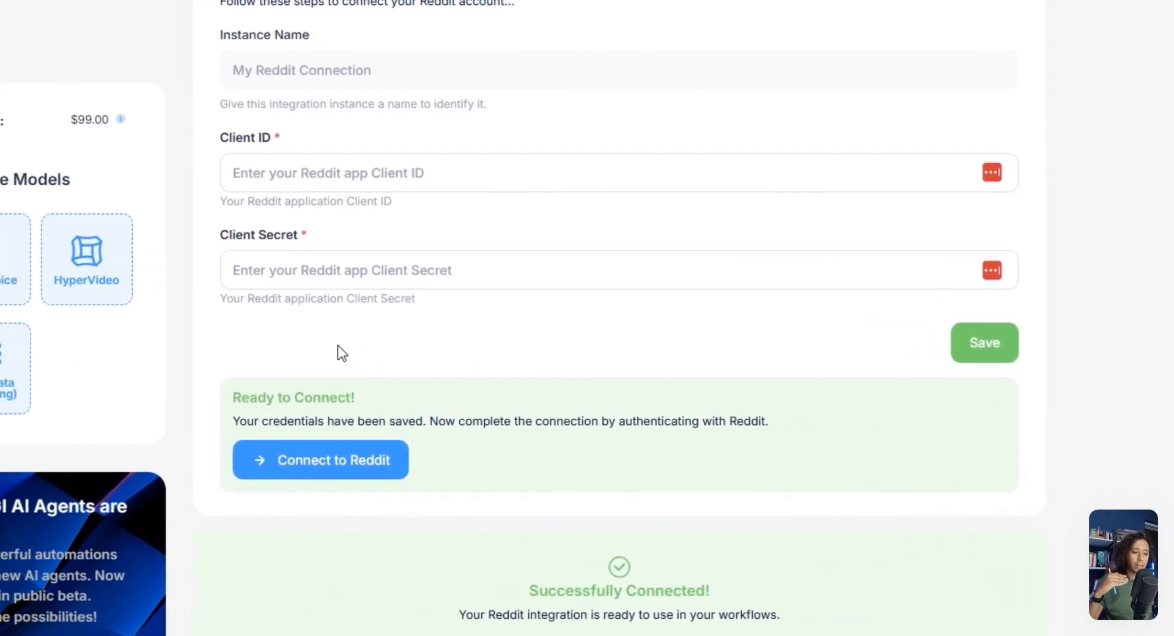
{"action": "left_click_drag", "start_coordinate": [239, 399], "coordinate": [532, 467]}
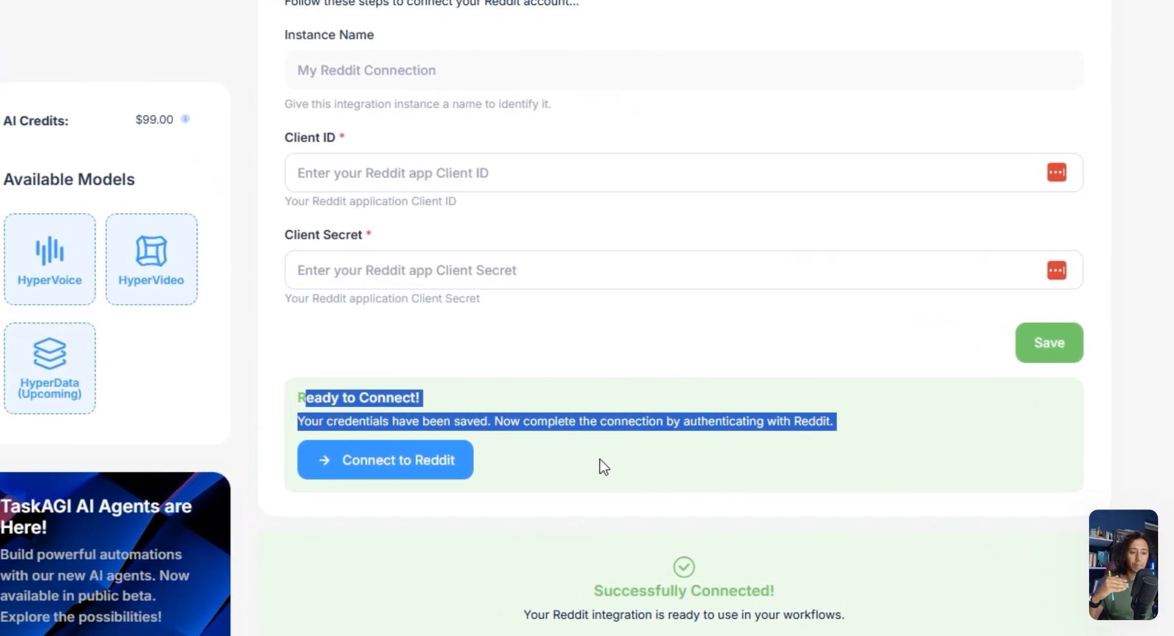
{"action": "left_click", "coordinate": [275, 411]}
{"action": "left_click_drag", "start_coordinate": [340, 411], "coordinate": [582, 449]}
{"action": "left_click", "coordinate": [578, 451]}
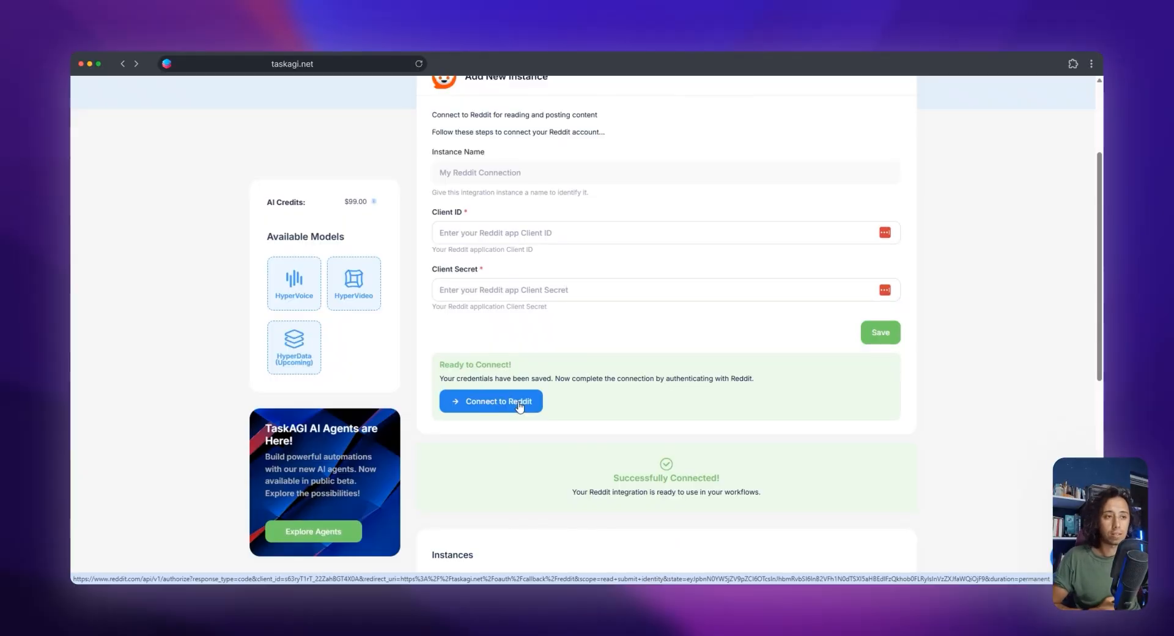
Go back to the integrations list and open the settings of the Google Sheets integration
{"action": "scroll", "coordinate": [583, 112], "scroll_direction": "up", "scroll_amount": 5}
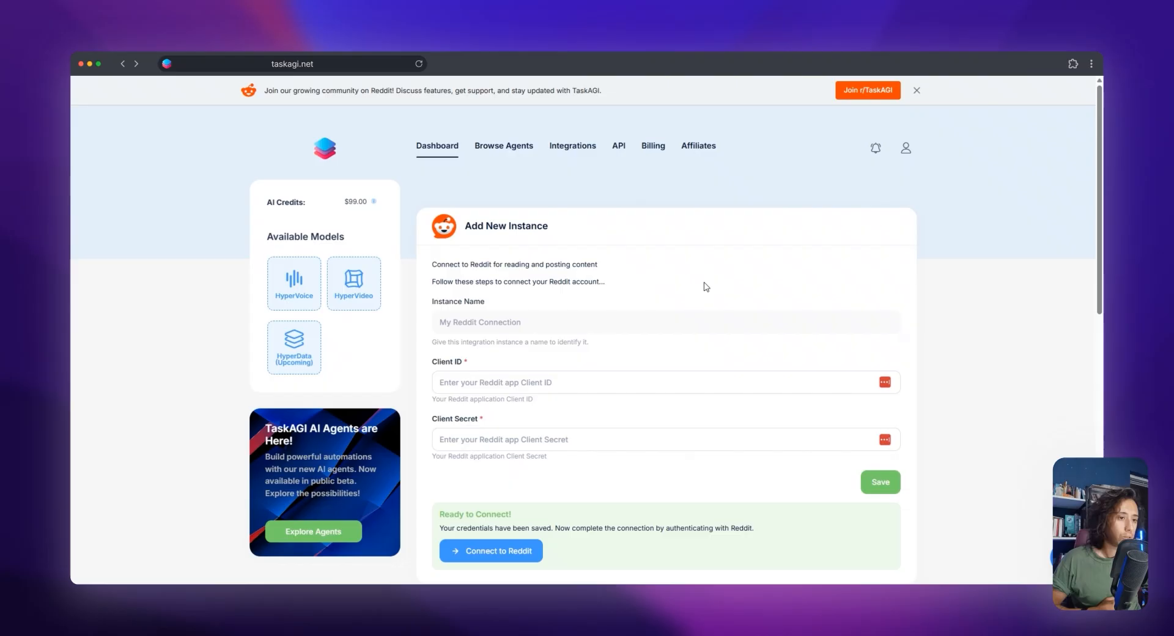
{"action": "scroll", "coordinate": [707, 286], "scroll_direction": "down", "scroll_amount": 10}
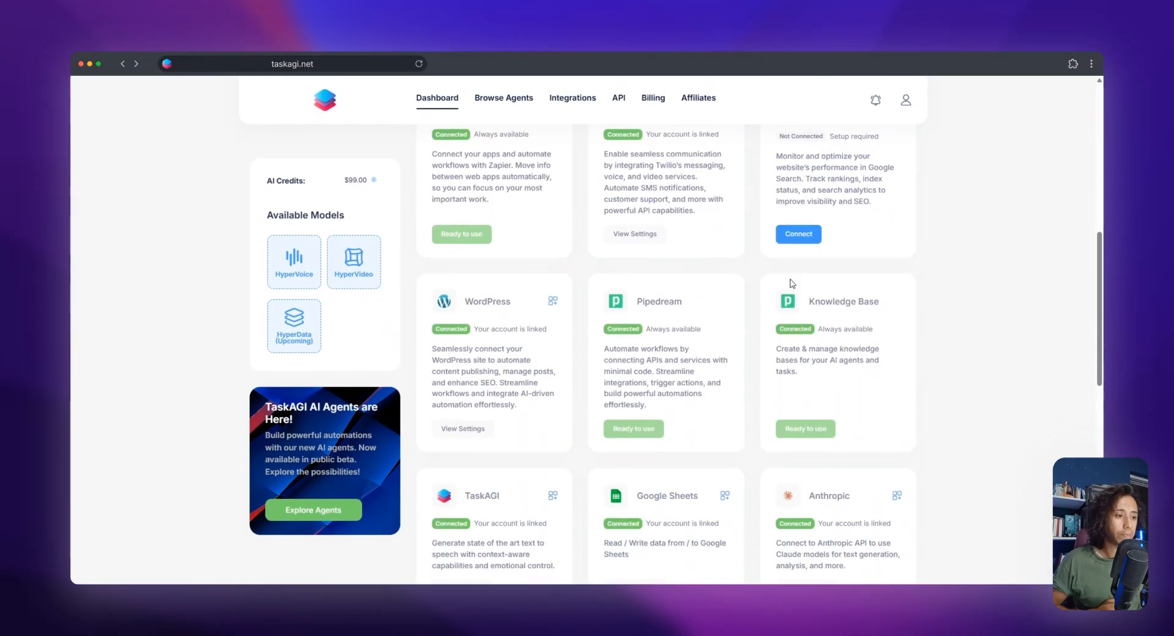
{"action": "scroll", "coordinate": [523, 292], "scroll_direction": "down", "scroll_amount": 10}
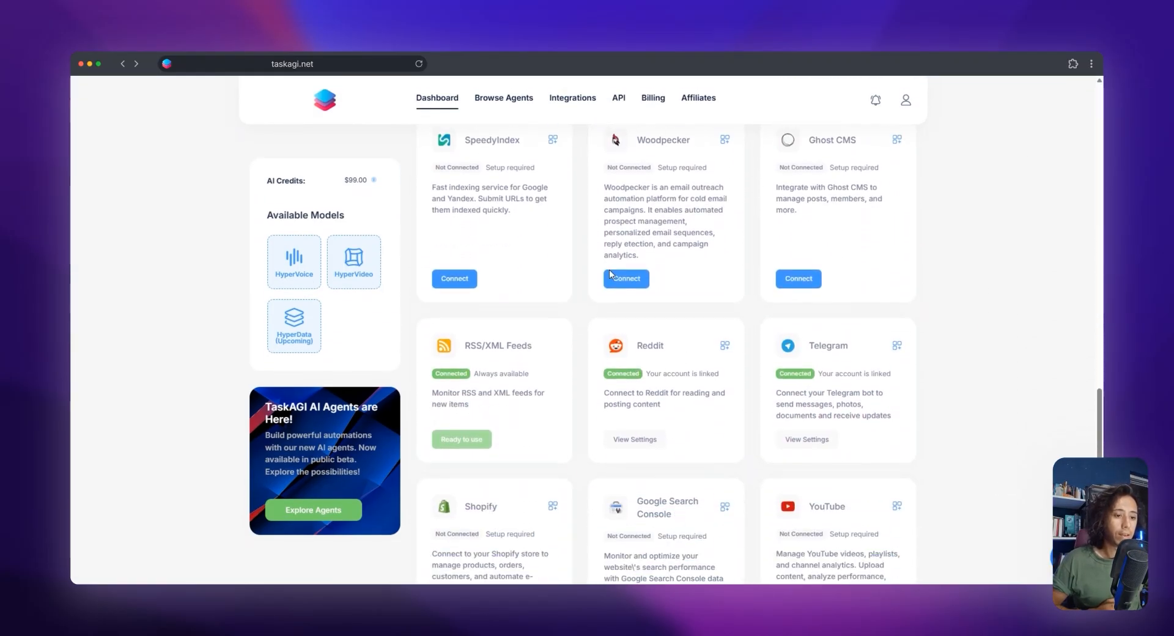
{"action": "scroll", "coordinate": [880, 341], "scroll_direction": "up", "scroll_amount": 5}
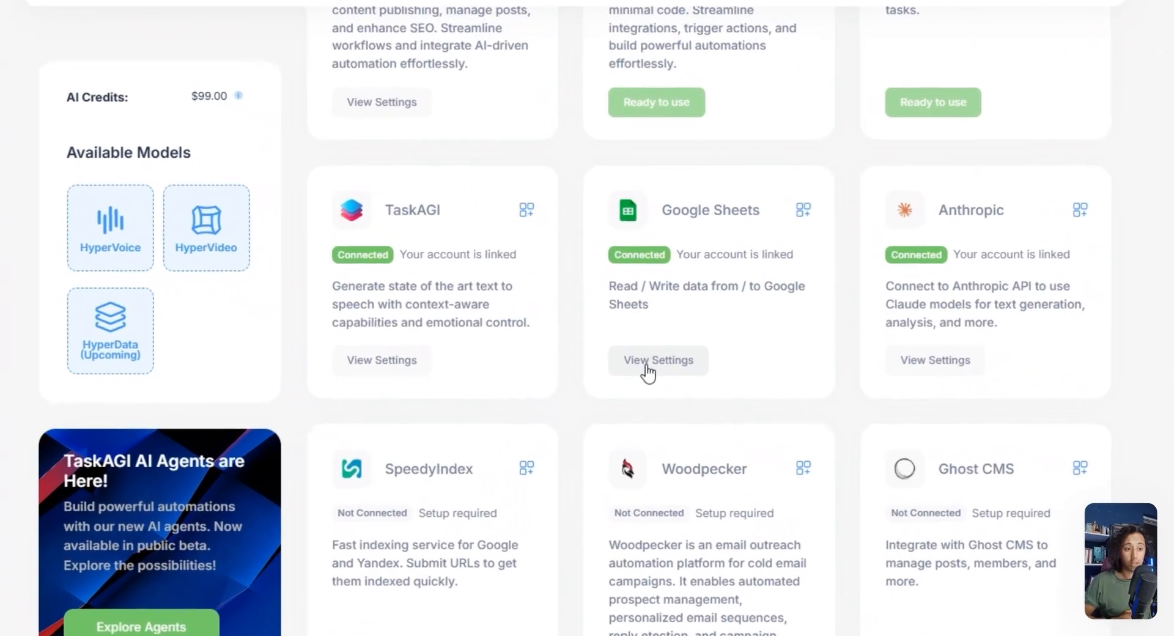
{"action": "left_click", "coordinate": [648, 362]}
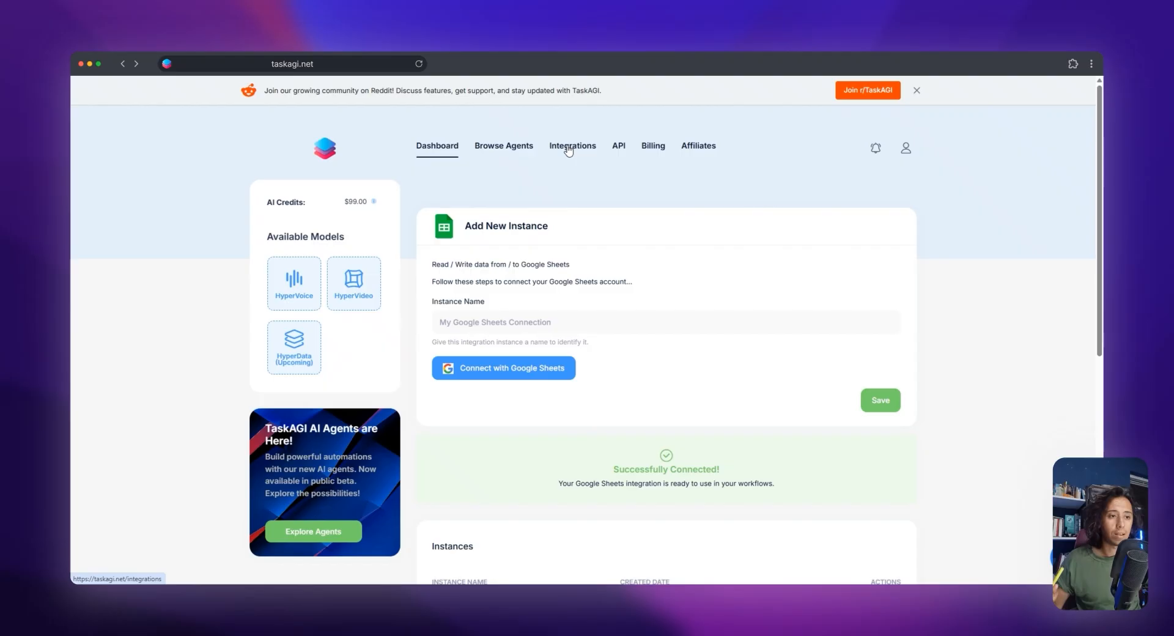
{"action": "scroll", "coordinate": [838, 294], "scroll_direction": "down", "scroll_amount": 6}
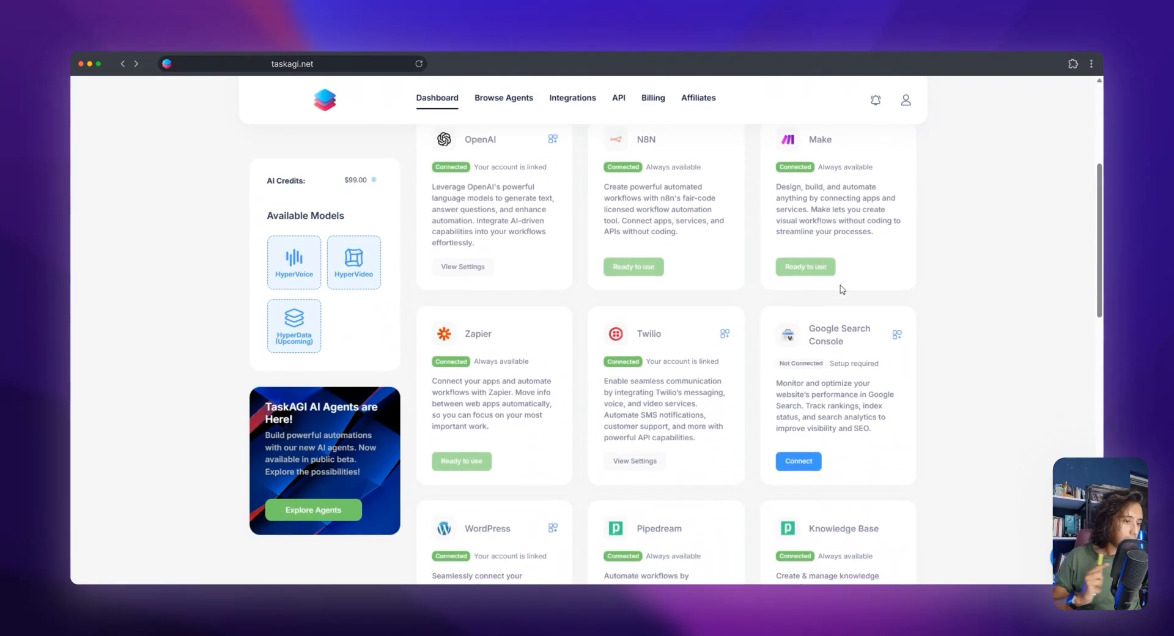
{"action": "scroll", "coordinate": [847, 300], "scroll_direction": "up", "scroll_amount": 3}
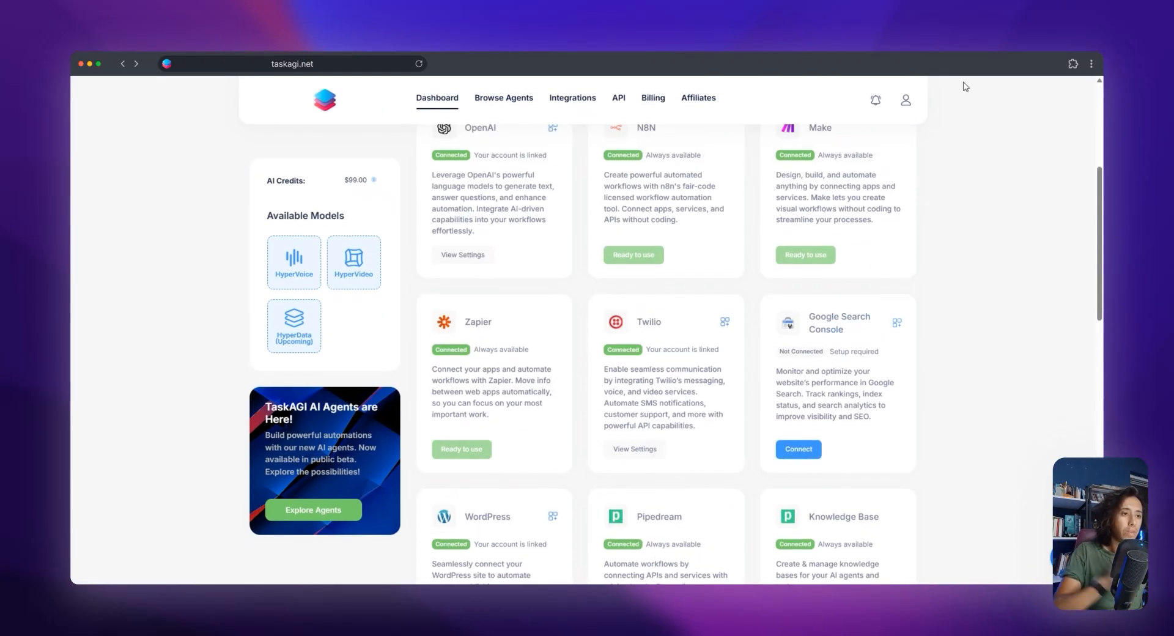
Open the F5Bot dashboard in a new browser tab and look over the alert form and the keyword list
{"action": "key", "text": "super+t"}
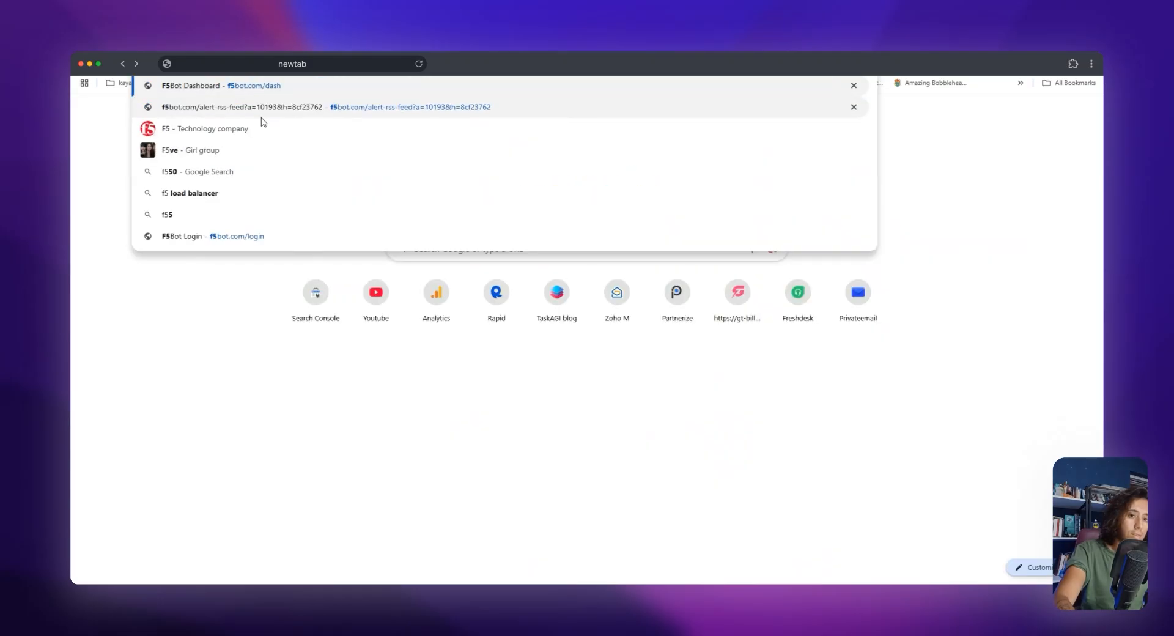
{"action": "key", "text": "ctrl+Tab"}
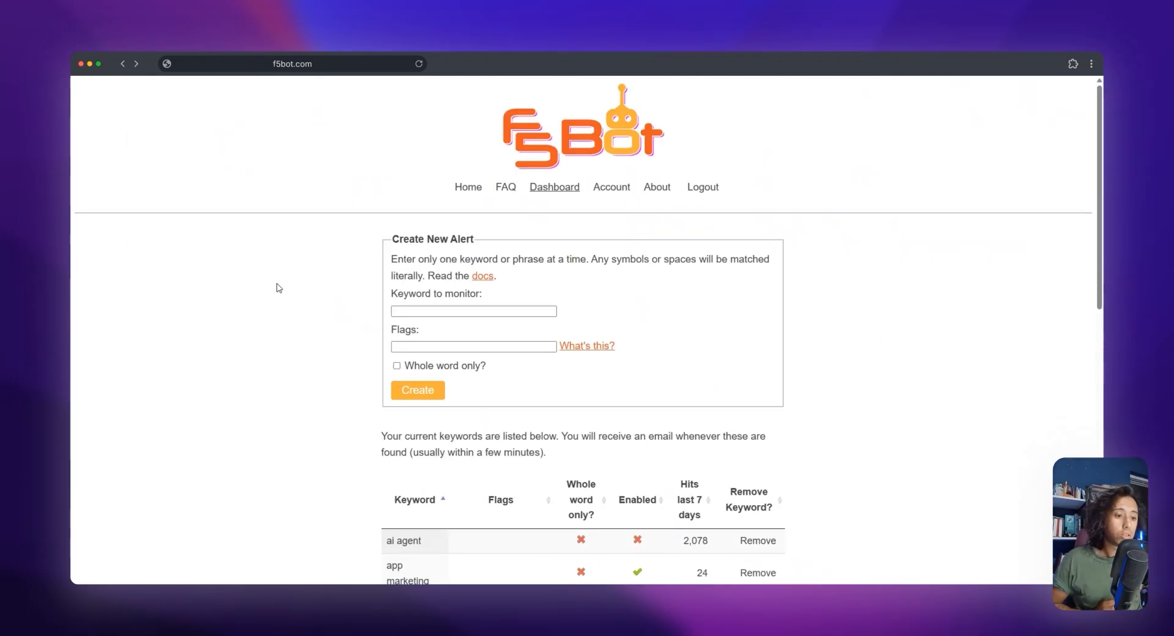
{"action": "scroll", "coordinate": [273, 318], "scroll_direction": "down", "scroll_amount": 3}
{"action": "scroll", "coordinate": [267, 339], "scroll_direction": "up", "scroll_amount": 3}
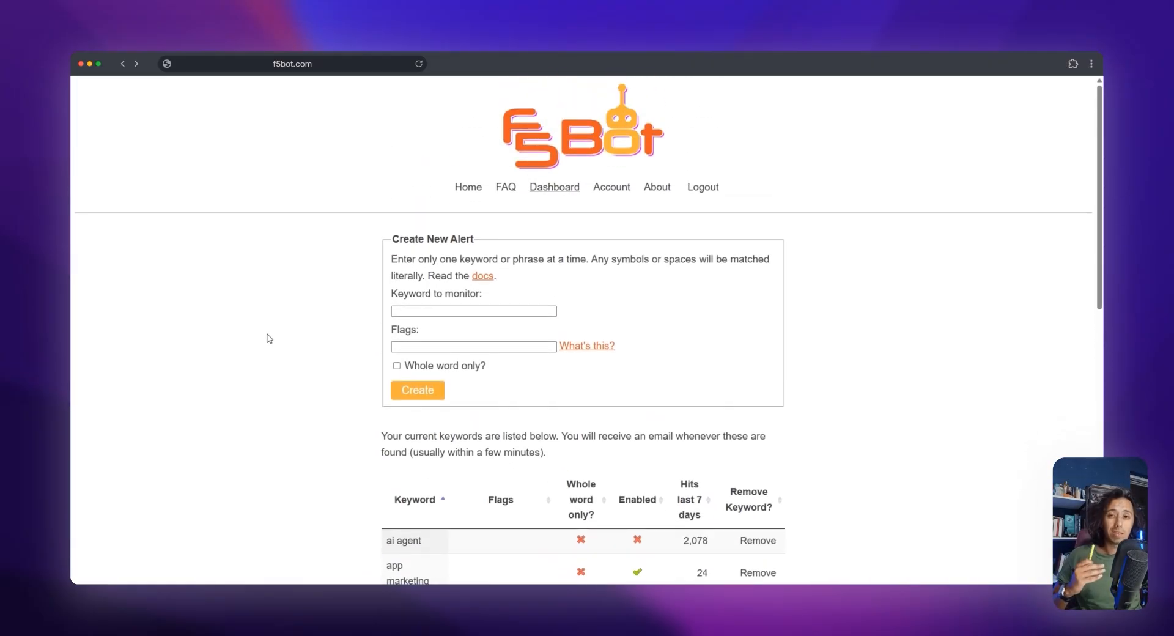
{"action": "scroll", "coordinate": [266, 337], "scroll_direction": "down", "scroll_amount": 5}
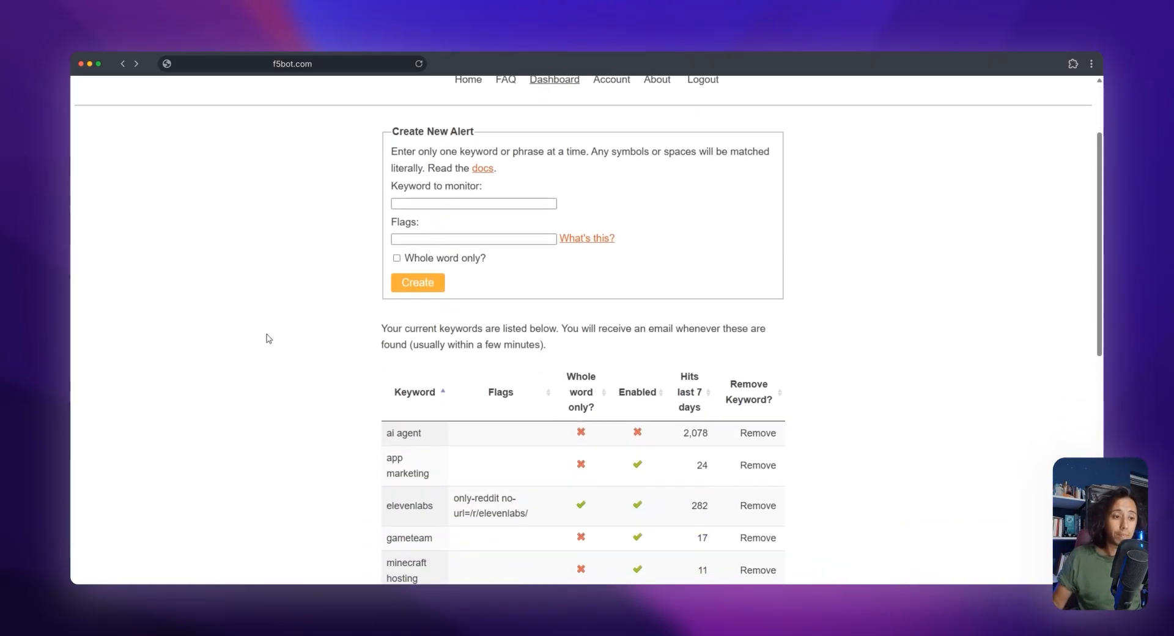
{"action": "scroll", "coordinate": [293, 335], "scroll_direction": "up", "scroll_amount": 4}
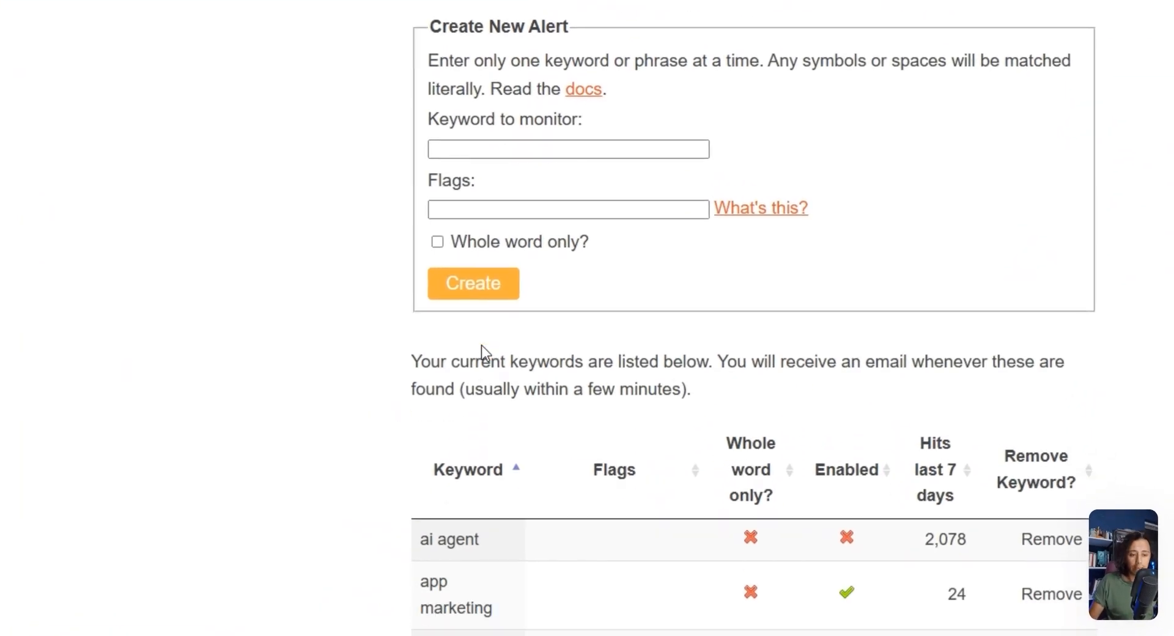
Examine the F5Bot keyword list from start to end, including the taskagi, text to speech and playht entries
{"action": "scroll", "coordinate": [422, 373], "scroll_direction": "down", "scroll_amount": 3}
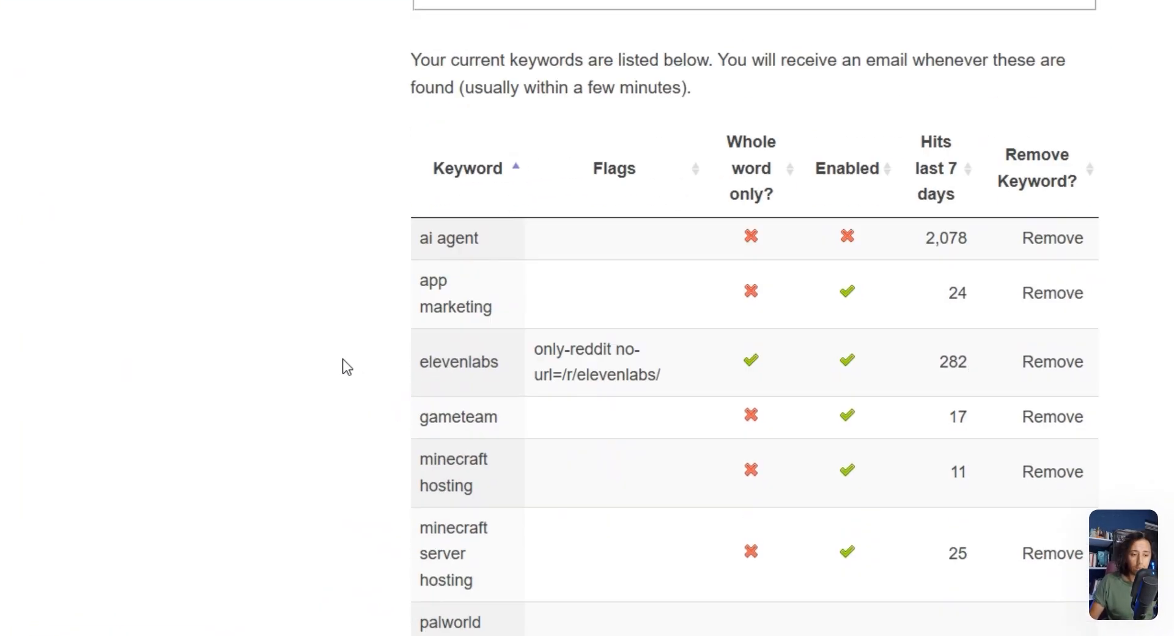
{"action": "scroll", "coordinate": [315, 359], "scroll_direction": "down", "scroll_amount": 7}
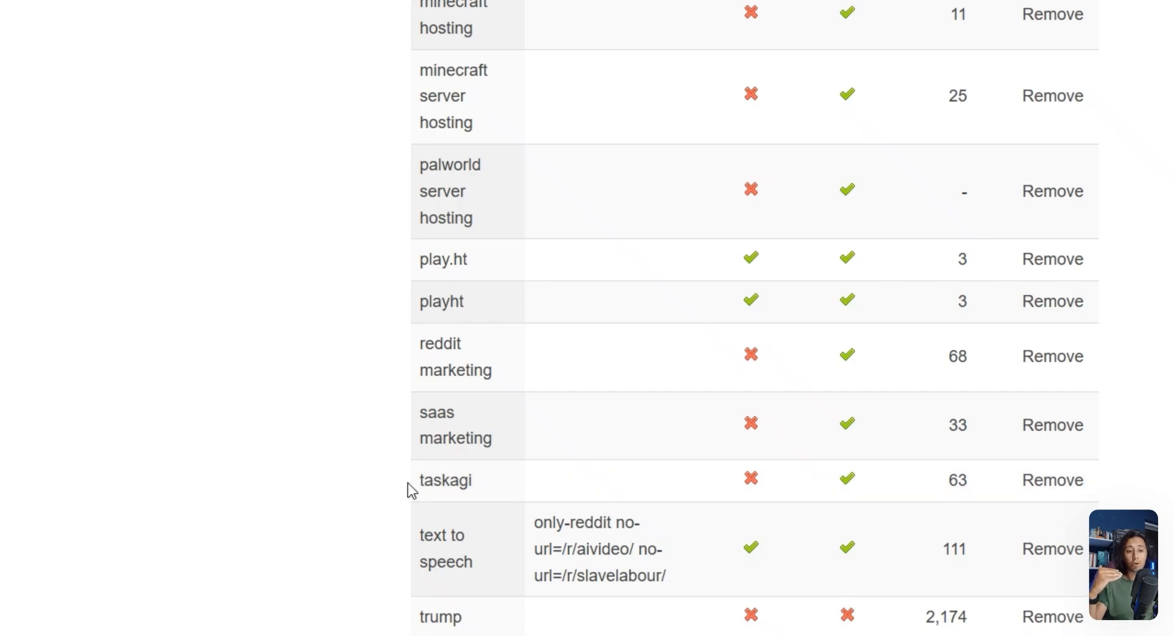
{"action": "left_click_drag", "start_coordinate": [407, 490], "coordinate": [432, 471]}
{"action": "left_click", "coordinate": [364, 424]}
{"action": "scroll", "coordinate": [369, 367], "scroll_direction": "up", "scroll_amount": 6}
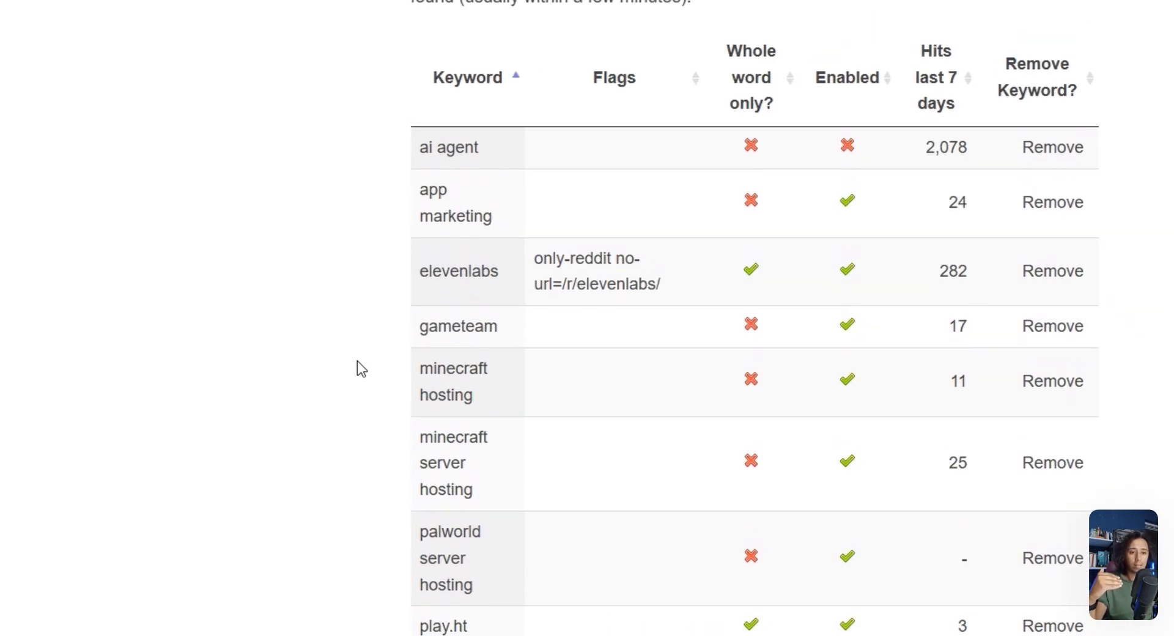
{"action": "scroll", "coordinate": [379, 367], "scroll_direction": "down", "scroll_amount": 6}
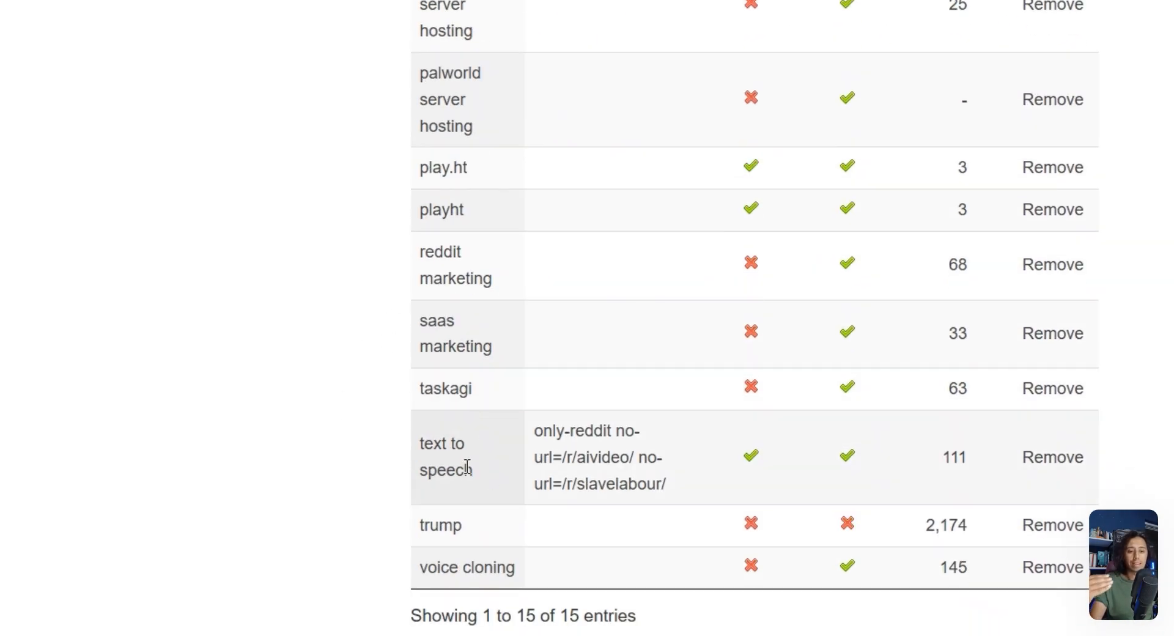
{"action": "left_click_drag", "start_coordinate": [467, 468], "coordinate": [413, 439]}
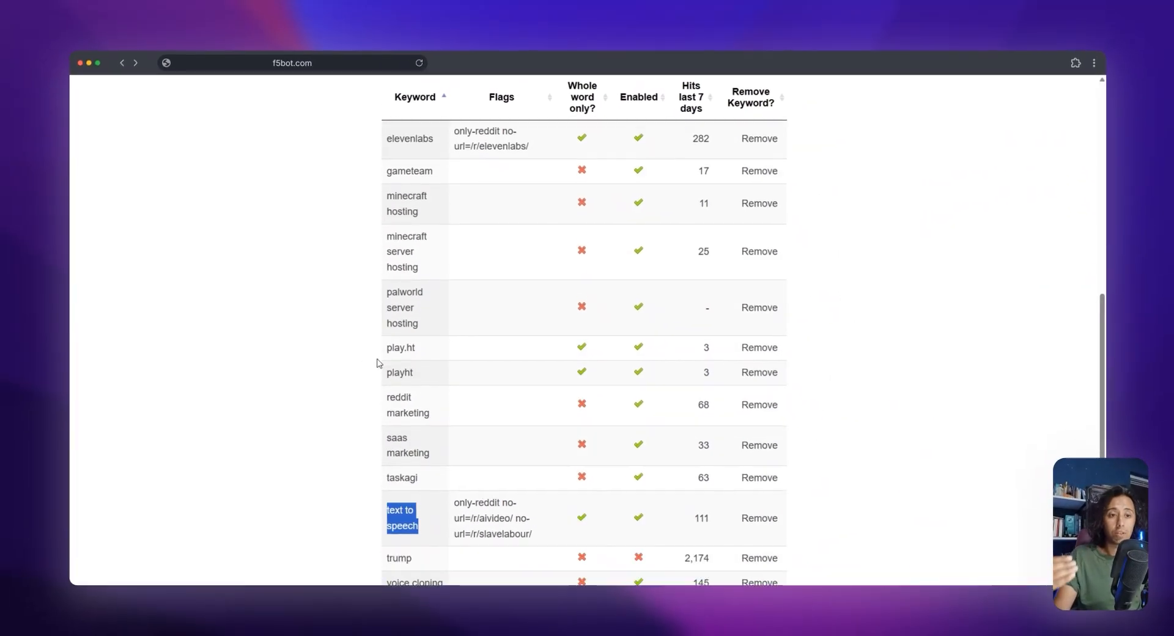
{"action": "scroll", "coordinate": [377, 362], "scroll_direction": "up", "scroll_amount": 2}
{"action": "scroll", "coordinate": [367, 291], "scroll_direction": "down", "scroll_amount": 5}
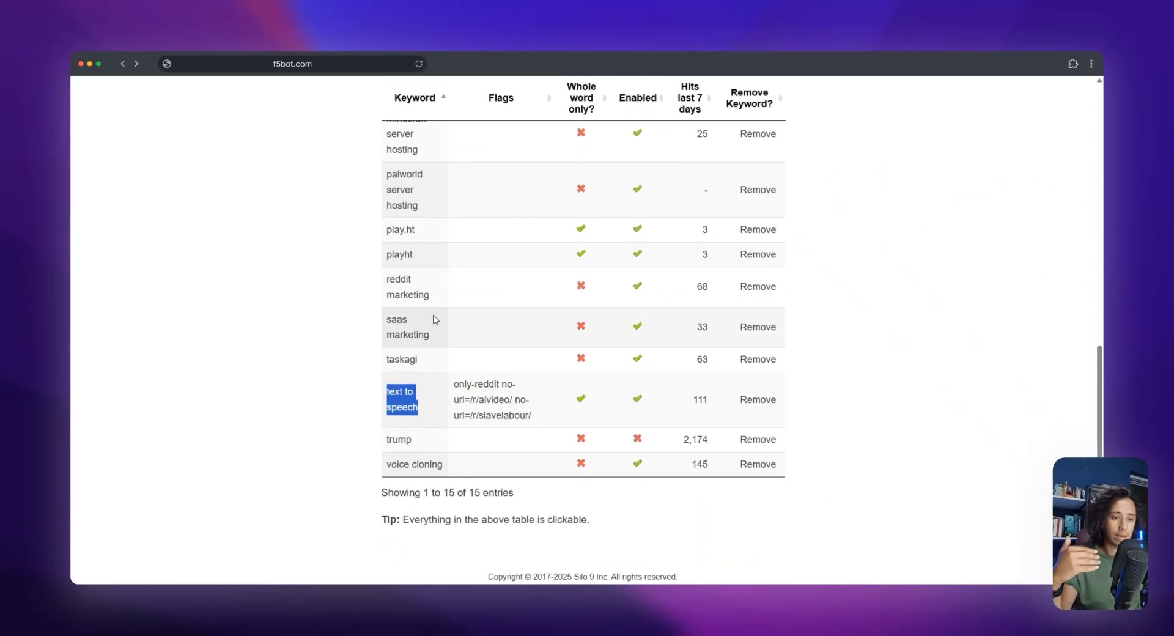
{"action": "scroll", "coordinate": [440, 283], "scroll_direction": "up", "scroll_amount": 3}
{"action": "scroll", "coordinate": [437, 306], "scroll_direction": "down", "scroll_amount": 1}
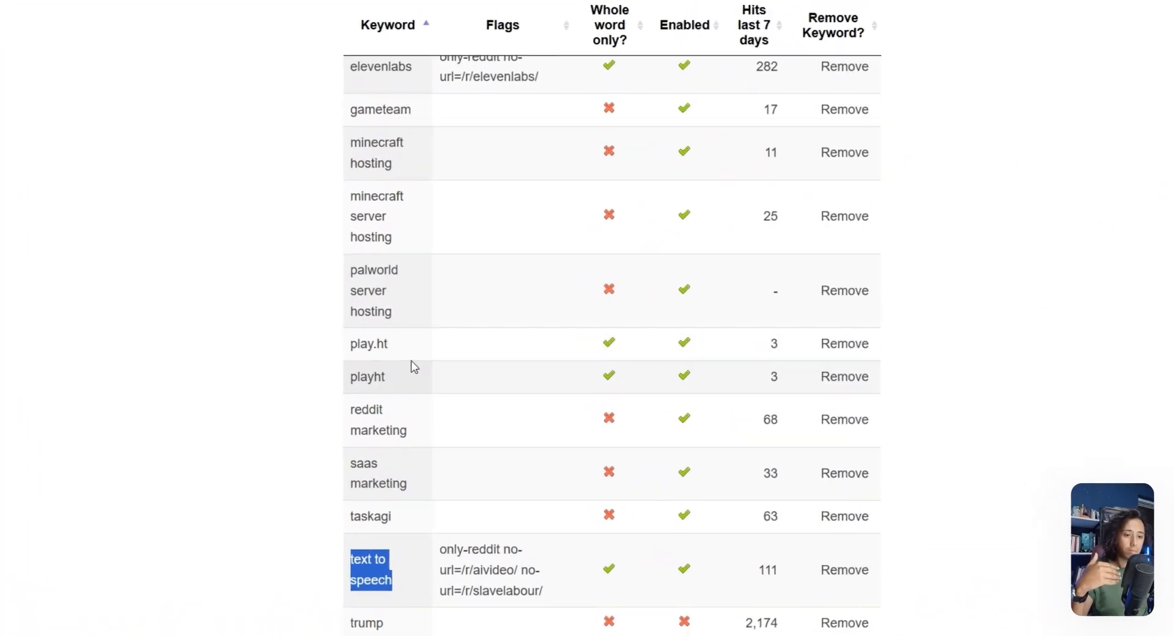
{"action": "left_click_drag", "start_coordinate": [388, 377], "coordinate": [350, 376]}
{"action": "left_click", "coordinate": [222, 335]}
{"action": "scroll", "coordinate": [222, 379], "scroll_direction": "up", "scroll_amount": 2}
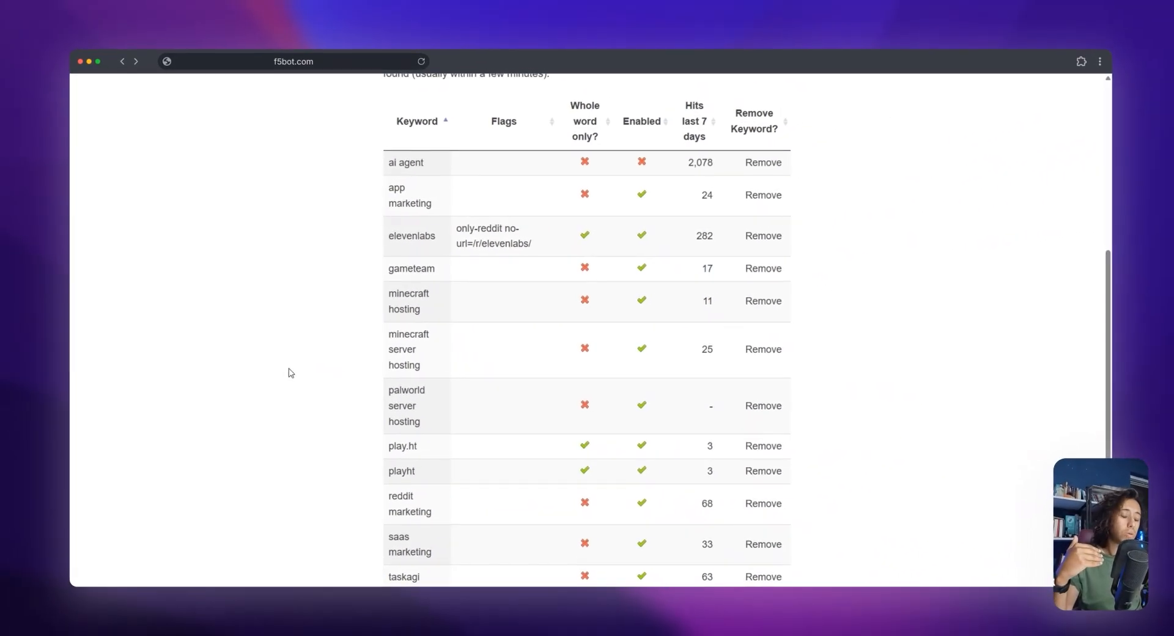
{"action": "scroll", "coordinate": [290, 371], "scroll_direction": "down", "scroll_amount": 2}
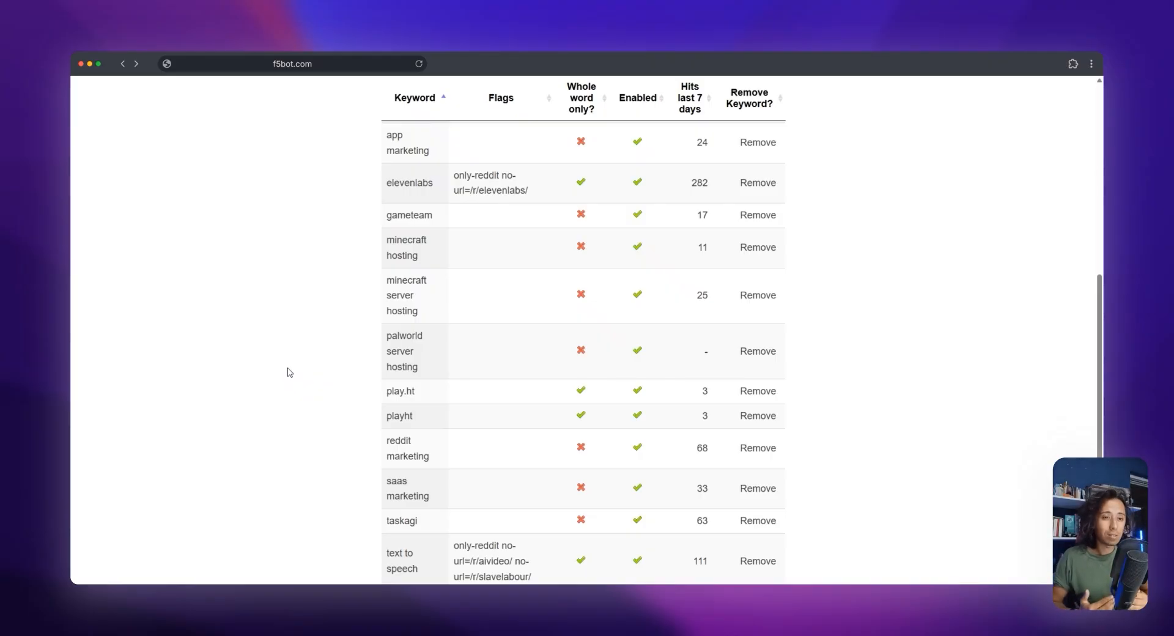
Open the F5Bot account page and highlight the alert RSS feed address in the Billing section
{"action": "scroll", "coordinate": [290, 372], "scroll_direction": "up", "scroll_amount": 5}
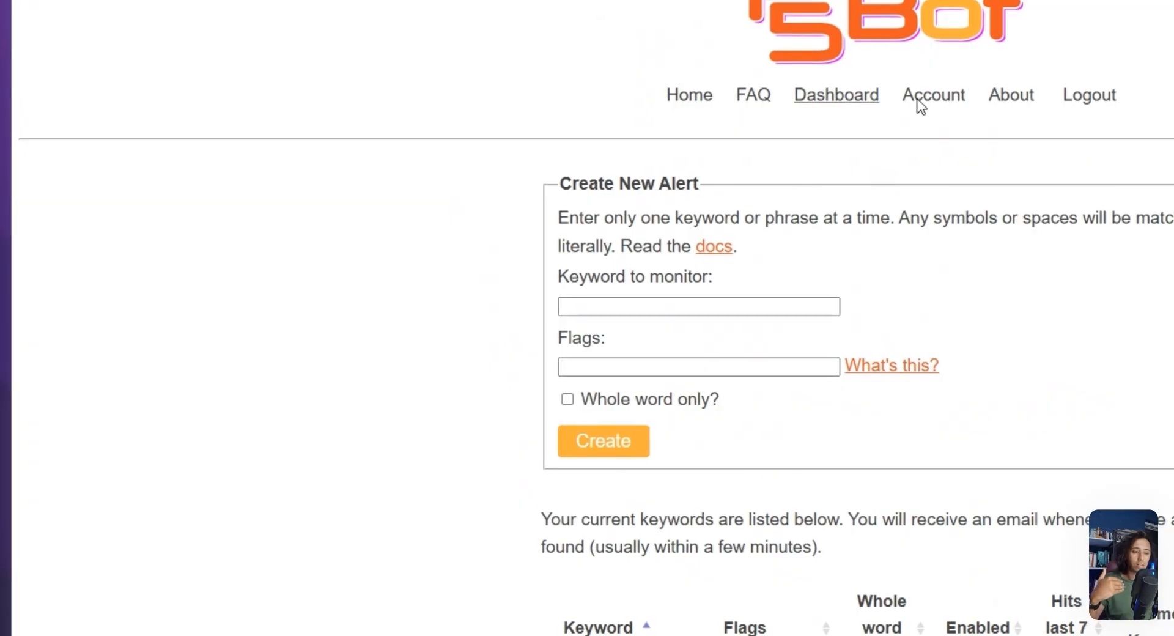
{"action": "left_click", "coordinate": [925, 99]}
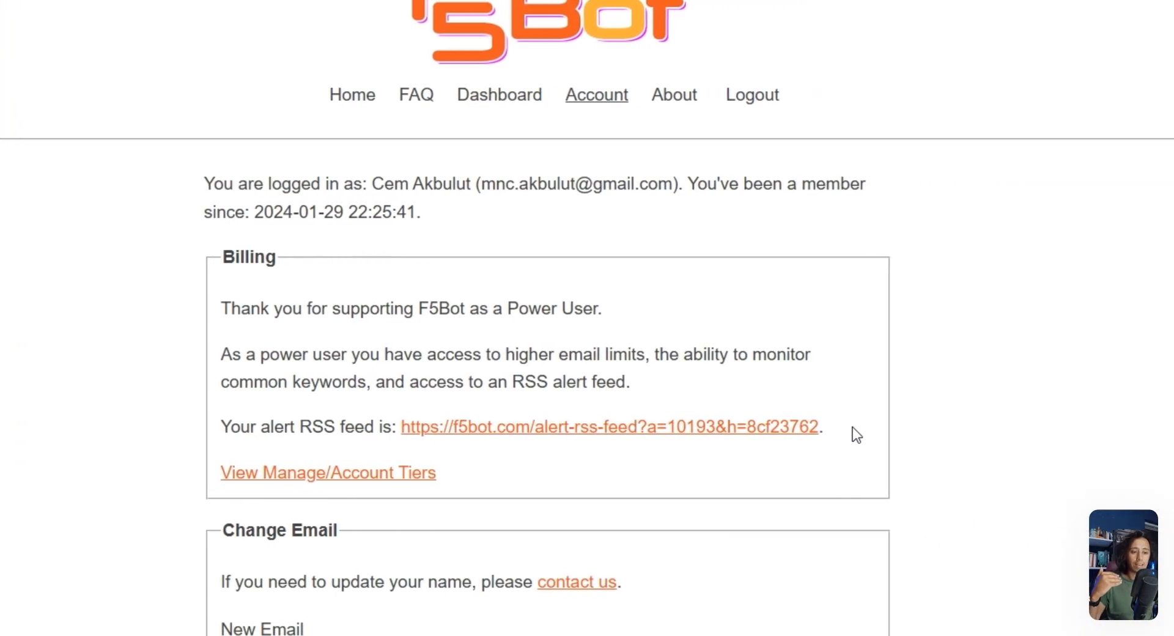
{"action": "left_click_drag", "start_coordinate": [853, 428], "coordinate": [385, 429]}
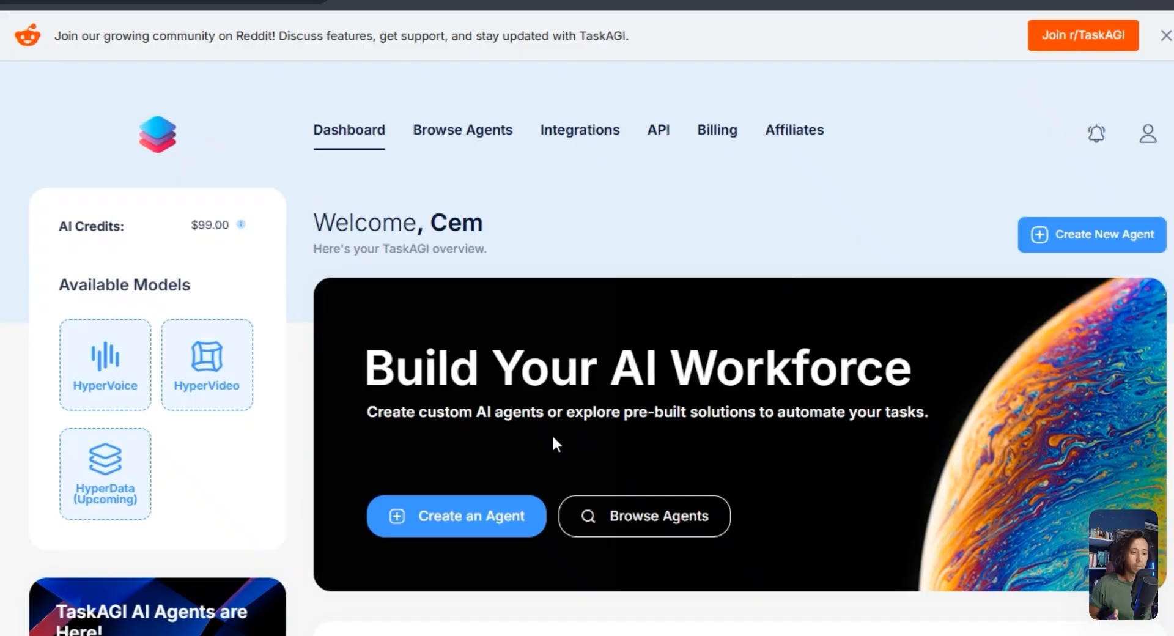
Switch to the TaskAGI dashboard and open the first Reddit Marketing AI Agent (Deployed) in the workflow editor
{"action": "scroll", "coordinate": [612, 310], "scroll_direction": "down", "scroll_amount": 7}
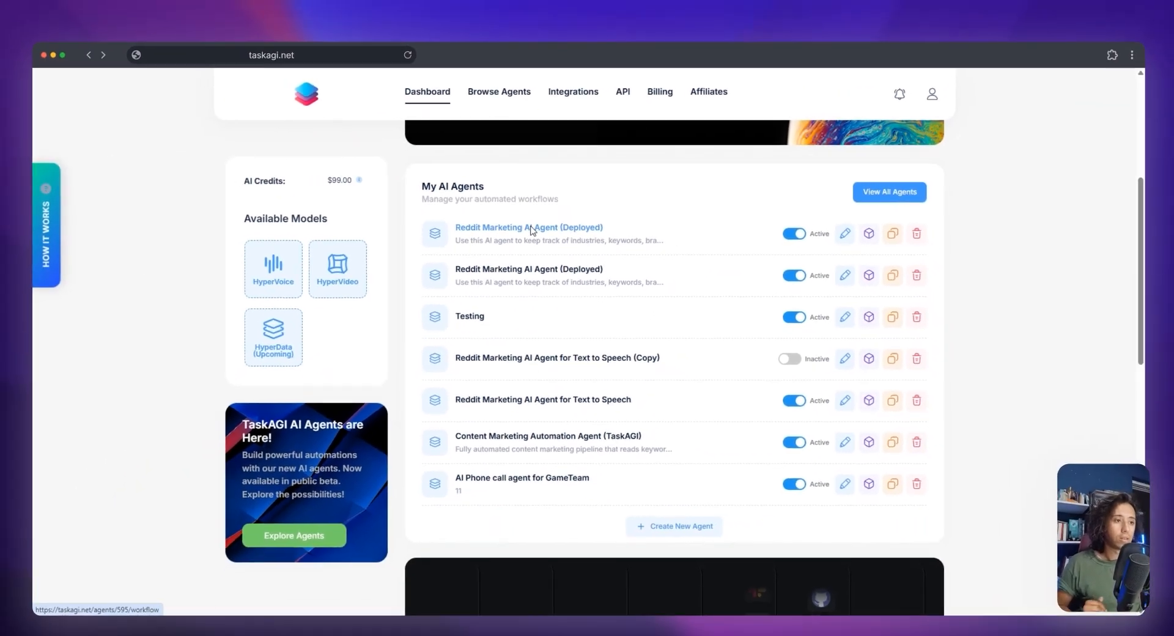
{"action": "left_click", "coordinate": [513, 264]}
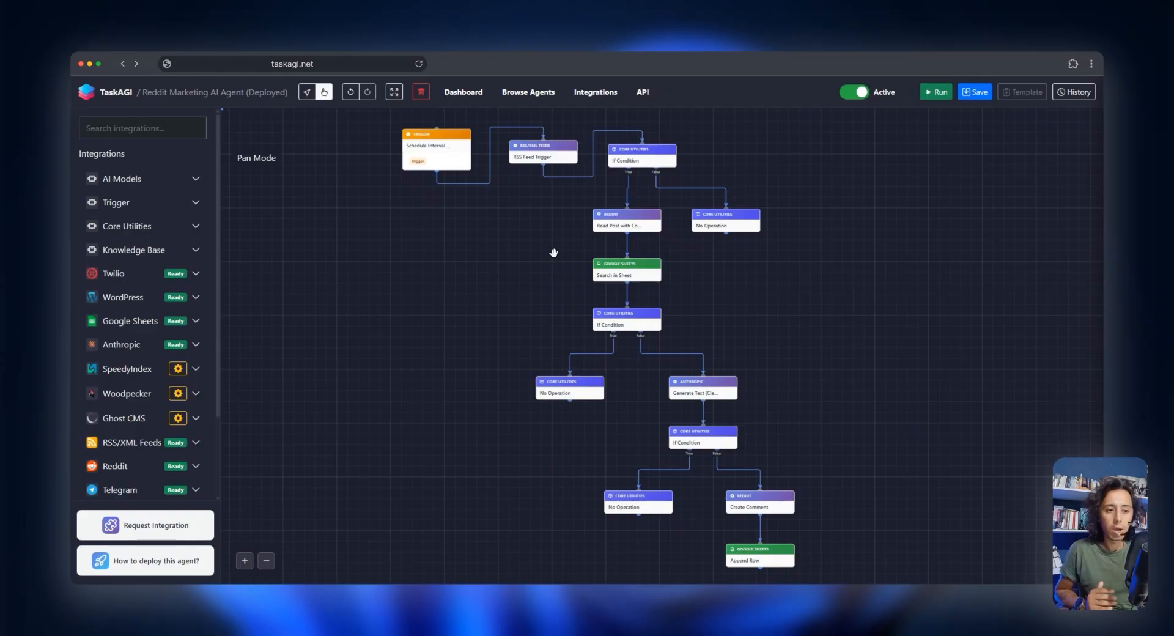
{"action": "scroll", "coordinate": [554, 253], "scroll_direction": "up", "scroll_amount": 3}
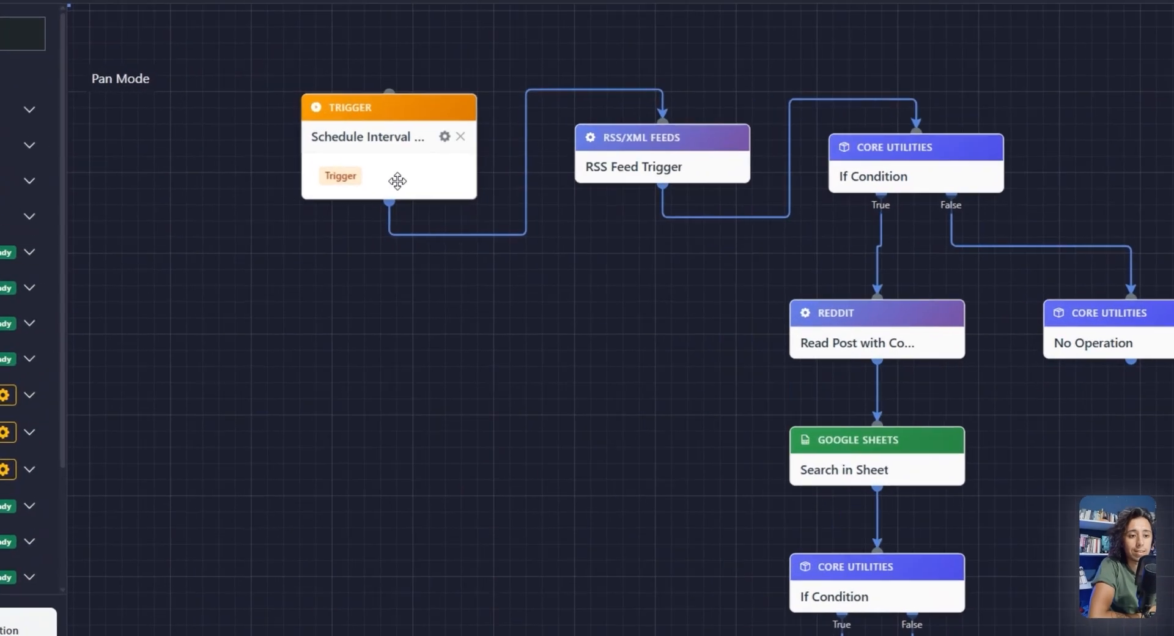
Open the Schedule Interval Trigger's settings, keep its run interval at 60 minutes and apply them
{"action": "left_click_drag", "start_coordinate": [440, 226], "coordinate": [424, 226]}
{"action": "left_click", "coordinate": [434, 125]}
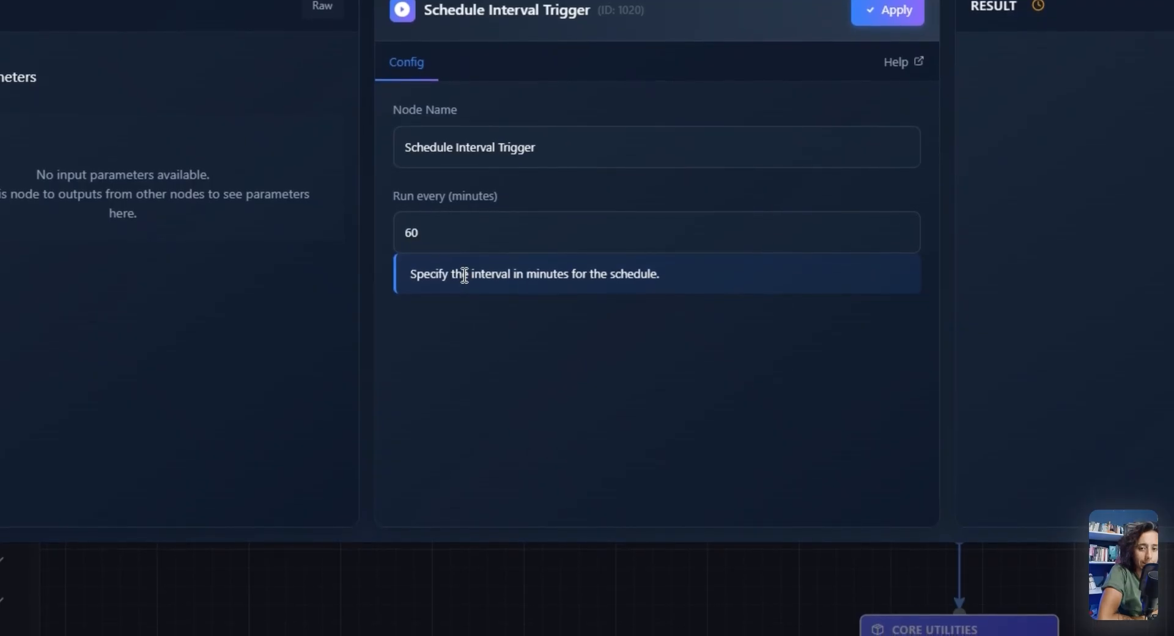
{"action": "left_click_drag", "start_coordinate": [475, 233], "coordinate": [375, 228]}
{"action": "left_click", "coordinate": [513, 365]}
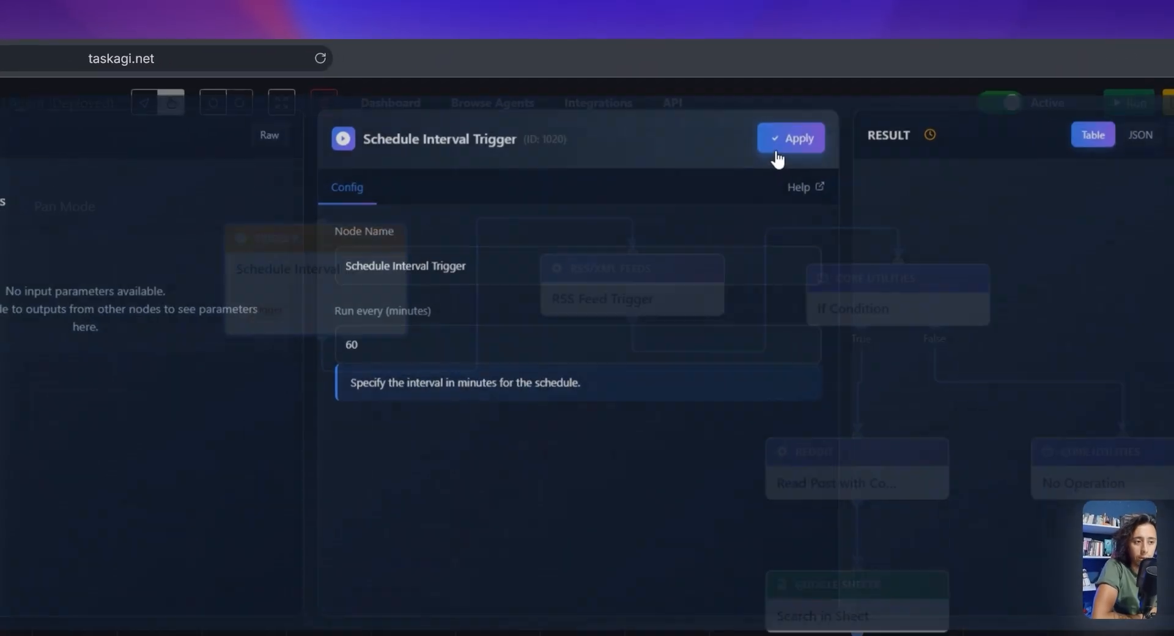
{"action": "left_click", "coordinate": [719, 119]}
Copy the alert RSS feed URL from the F5Bot account page into the RSS Feed Trigger's Feed URL
{"action": "left_click_drag", "start_coordinate": [735, 437], "coordinate": [540, 475]}
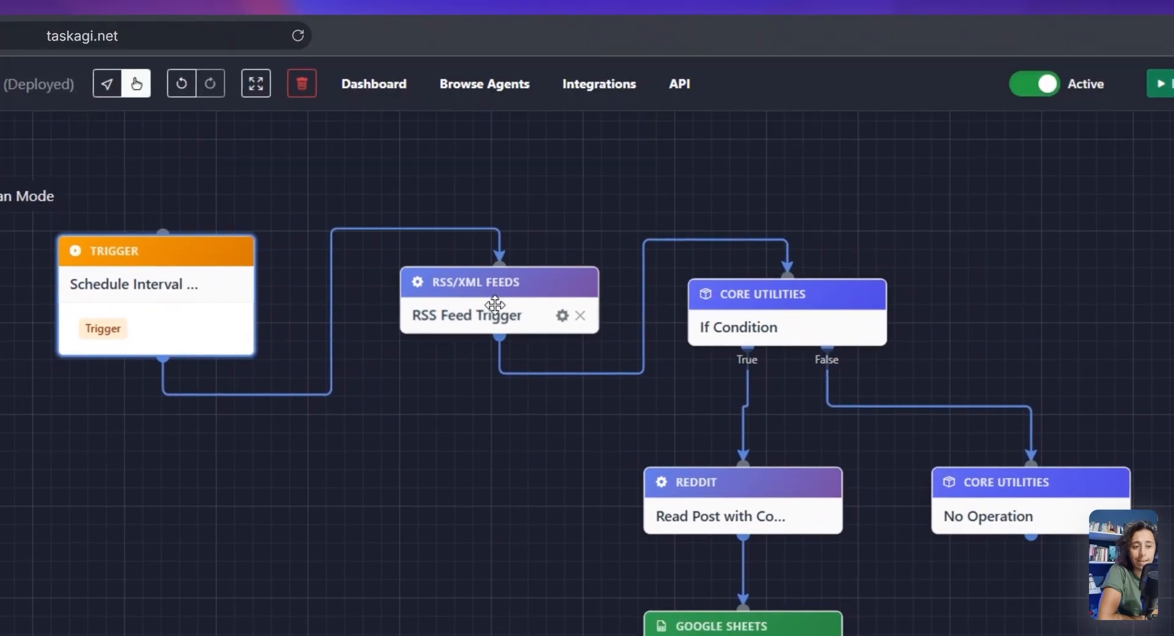
{"action": "left_click_drag", "start_coordinate": [474, 320], "coordinate": [494, 321]}
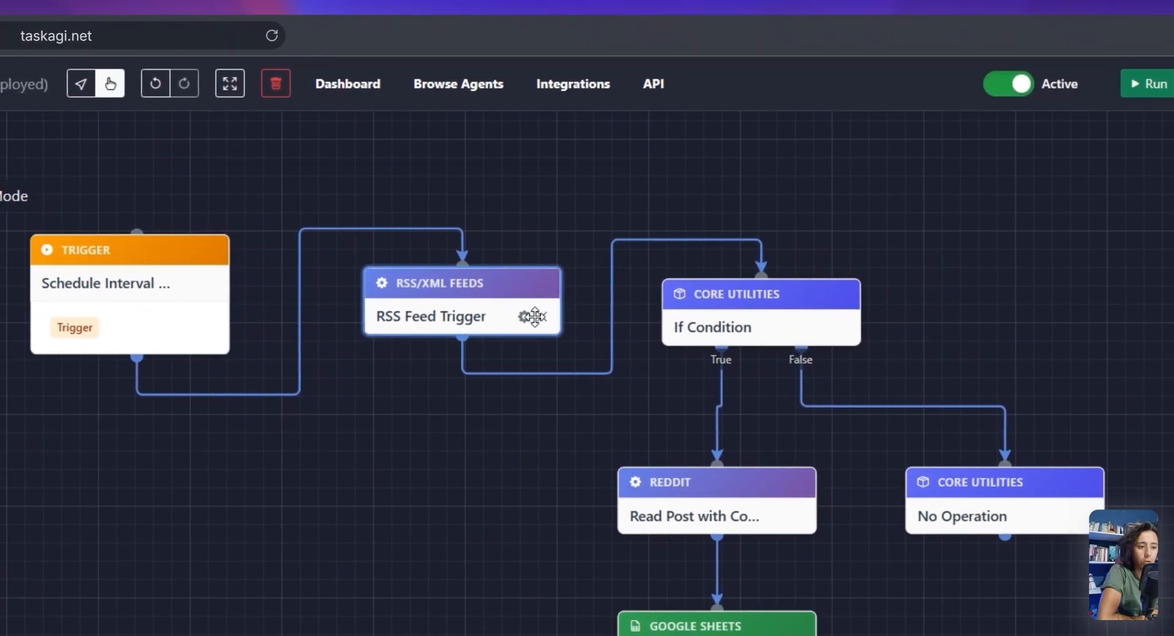
{"action": "left_click", "coordinate": [525, 317]}
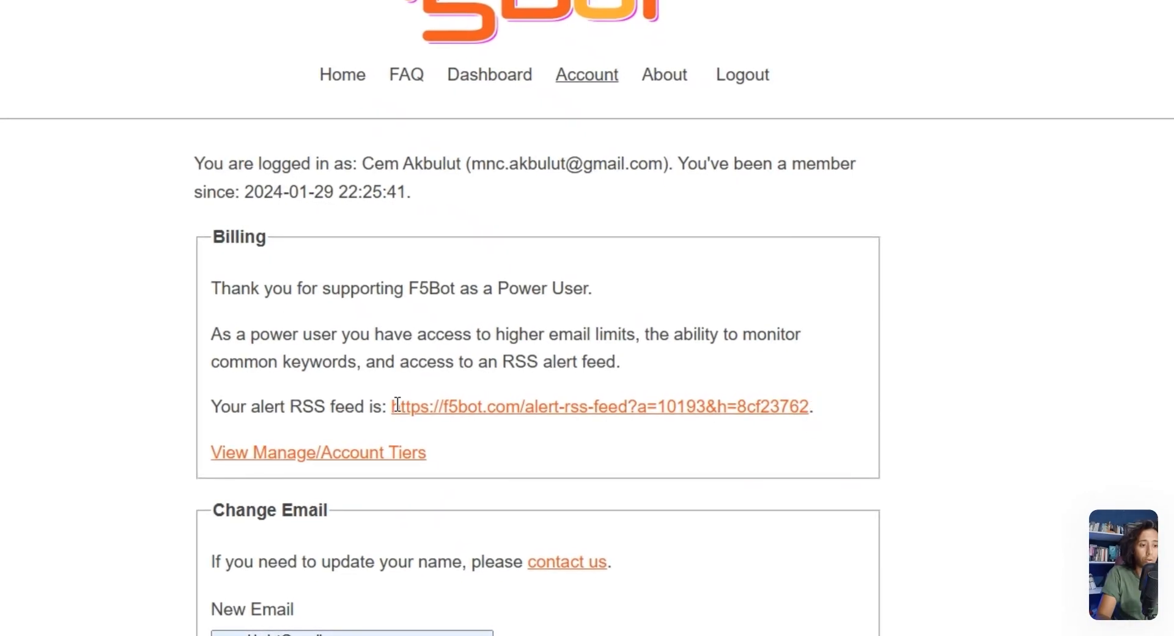
{"action": "left_click_drag", "start_coordinate": [389, 406], "coordinate": [810, 406]}
{"action": "key", "text": "super+c"}
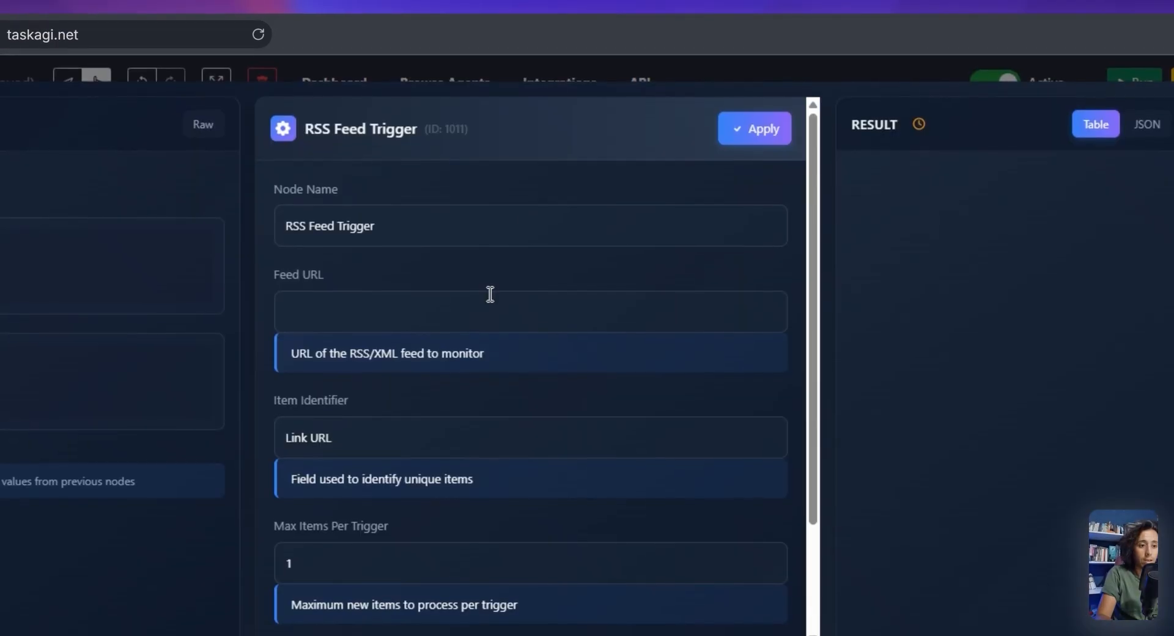
{"action": "left_click", "coordinate": [524, 294]}
{"action": "key", "text": "super+v"}
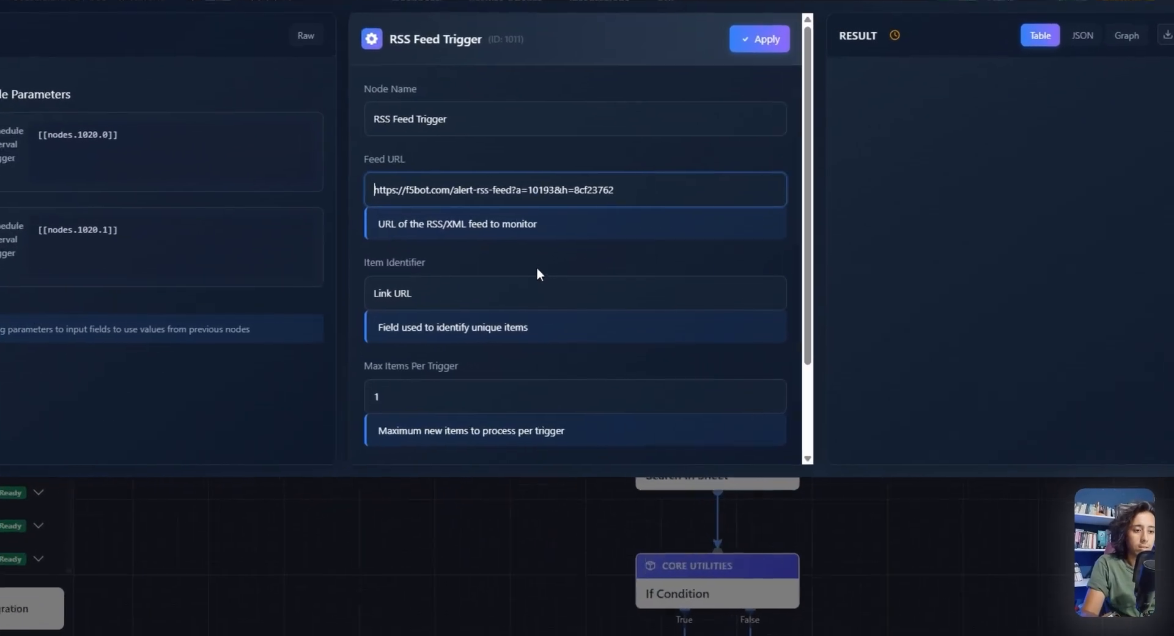
Review the RSS Feed Trigger's item identifier, maximum items and account fields, and apply its settings
{"action": "scroll", "coordinate": [502, 280], "scroll_direction": "down", "scroll_amount": 3}
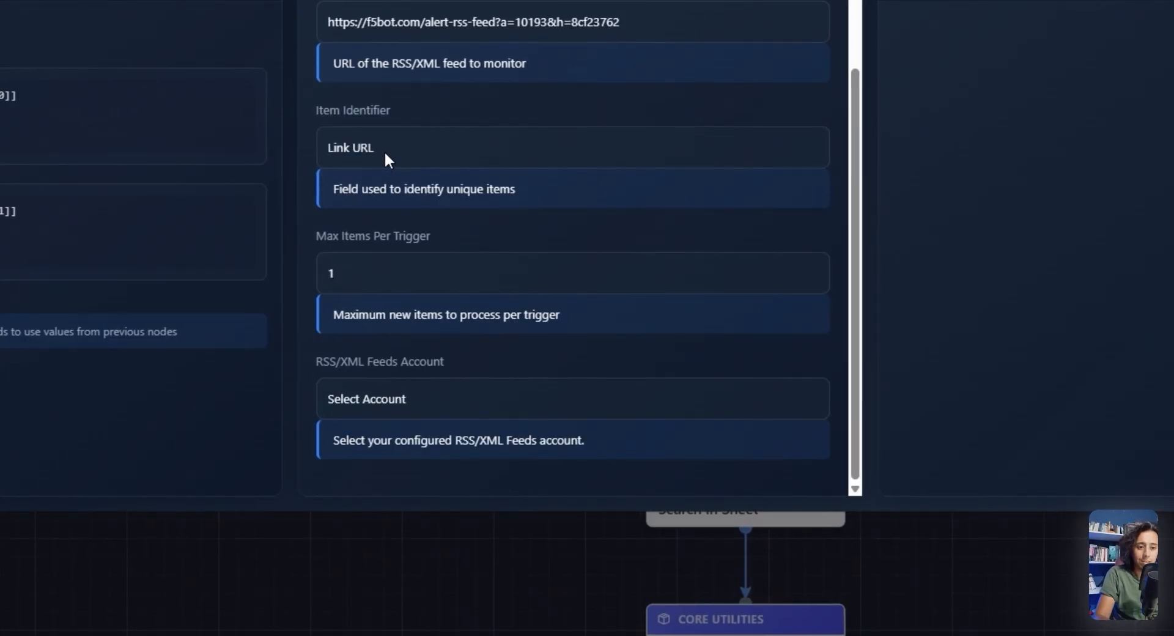
{"action": "scroll", "coordinate": [278, 232], "scroll_direction": "down", "scroll_amount": 1}
{"action": "scroll", "coordinate": [278, 233], "scroll_direction": "down", "scroll_amount": 2}
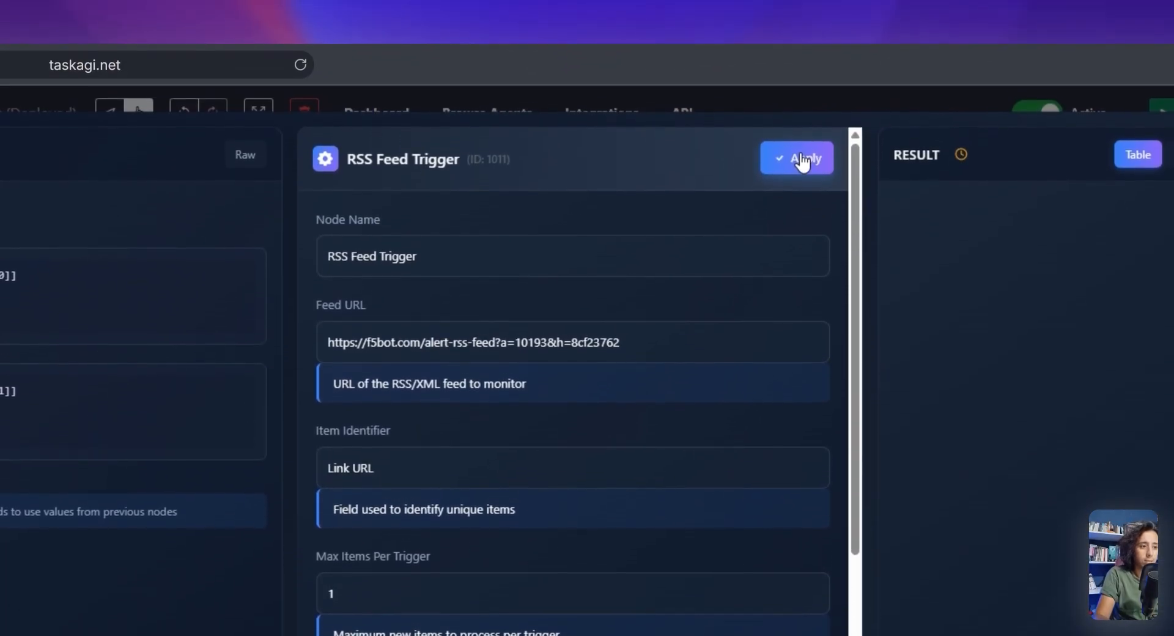
{"action": "left_click", "coordinate": [798, 159]}
Open the settings of the If Condition node that follows the RSS Feed Trigger
{"action": "mouse_move", "coordinate": [773, 343]}
{"action": "left_mouse_down"}
{"action": "mouse_move", "coordinate": [783, 344]}
{"action": "mouse_move", "coordinate": [763, 343]}
{"action": "left_mouse_up"}
{"action": "mouse_move", "coordinate": [832, 362]}
{"action": "left_mouse_down"}
{"action": "mouse_move", "coordinate": [842, 360]}
{"action": "mouse_move", "coordinate": [833, 366]}
{"action": "left_mouse_up"}
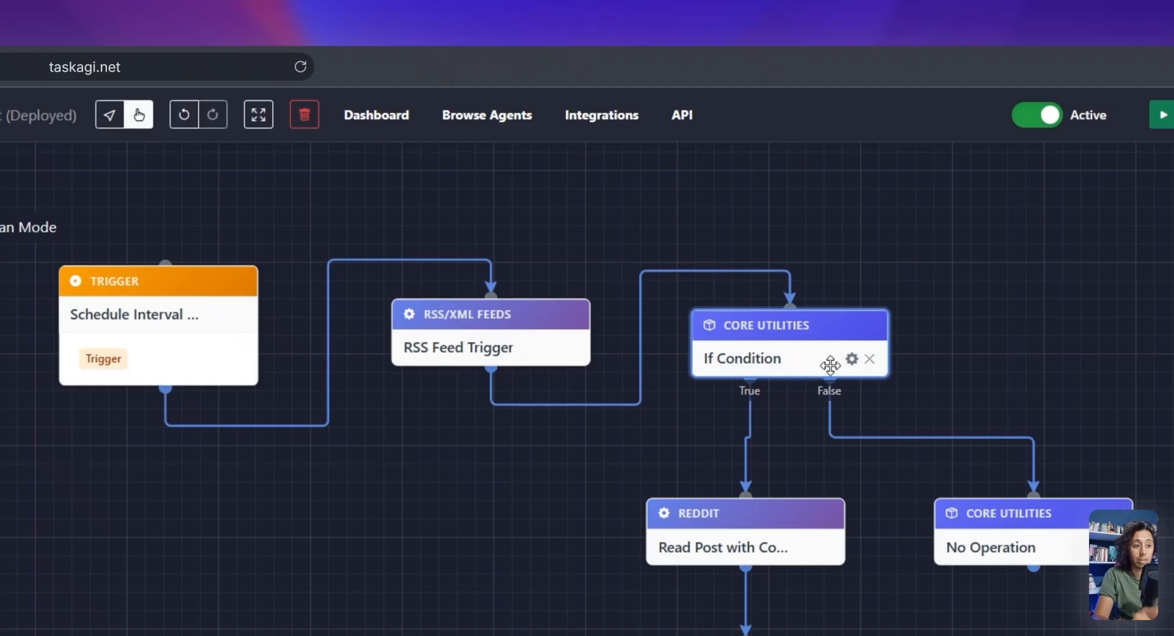
{"action": "scroll", "coordinate": [830, 367], "scroll_direction": "up", "scroll_amount": 1}
{"action": "left_click", "coordinate": [852, 358]}
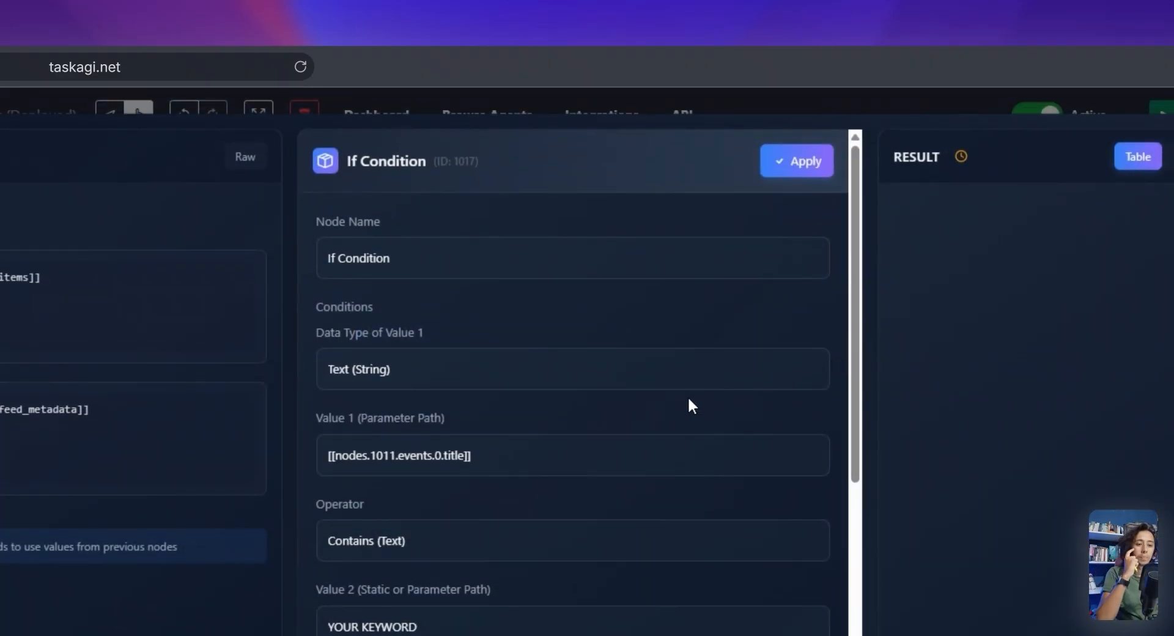
Review the If Condition's keyword and operator fields, and look through the keyword list on the F5Bot dashboard
{"action": "left_click", "coordinate": [919, 66]}
{"action": "left_click", "coordinate": [393, 285]}
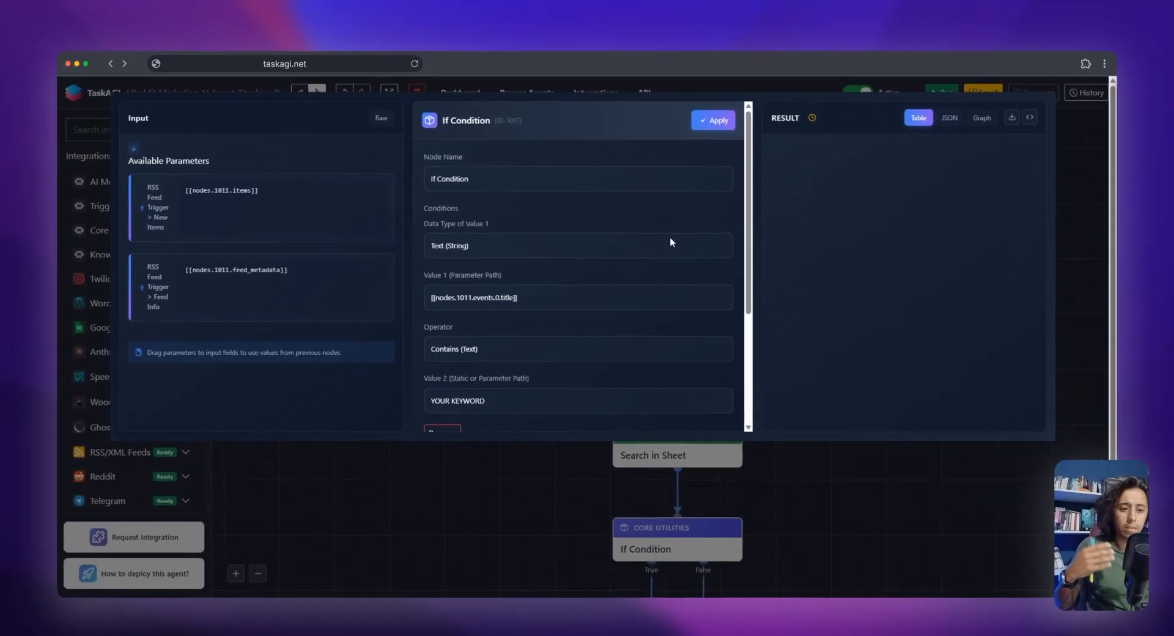
{"action": "scroll", "coordinate": [696, 301], "scroll_direction": "down", "scroll_amount": 3}
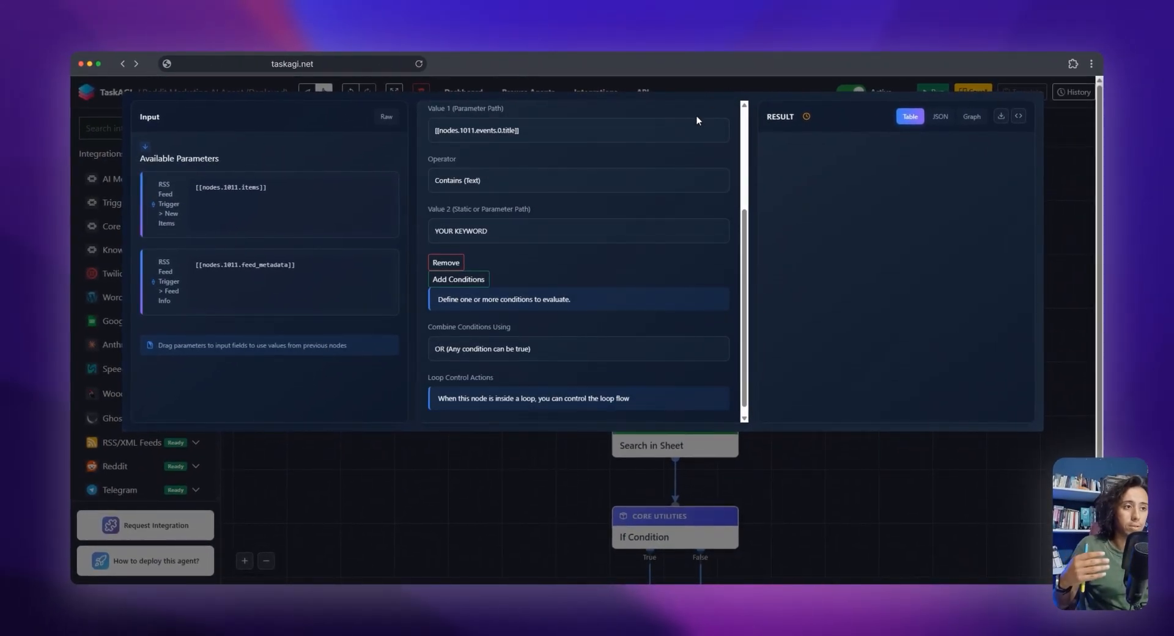
{"action": "scroll", "coordinate": [734, 133], "scroll_direction": "up", "scroll_amount": 3}
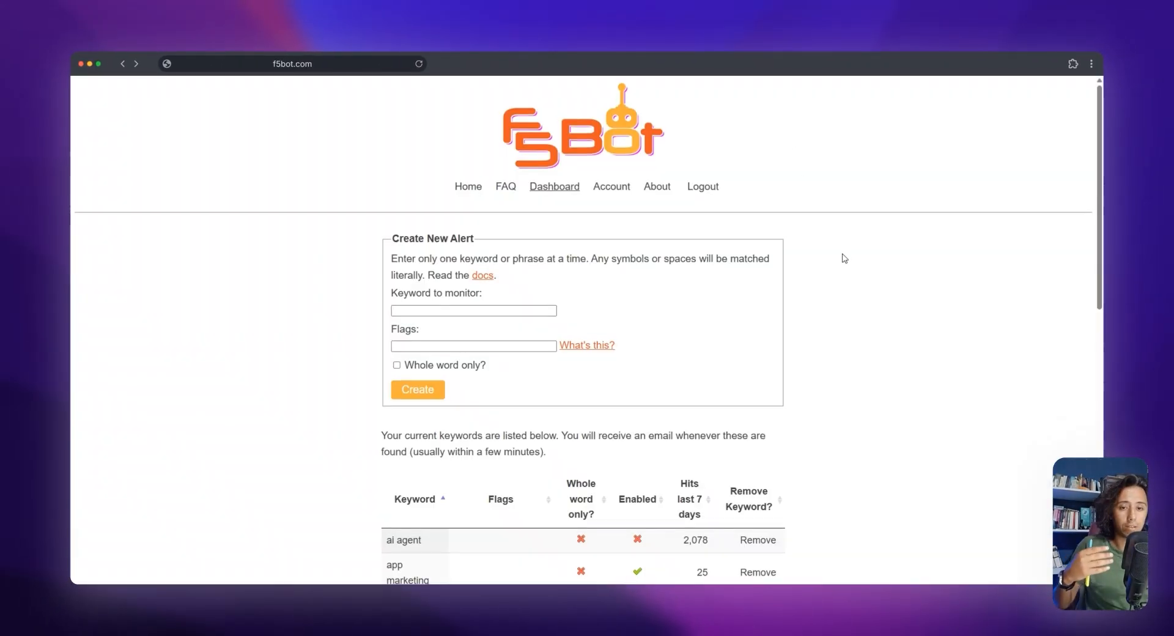
{"action": "scroll", "coordinate": [846, 318], "scroll_direction": "down", "scroll_amount": 5}
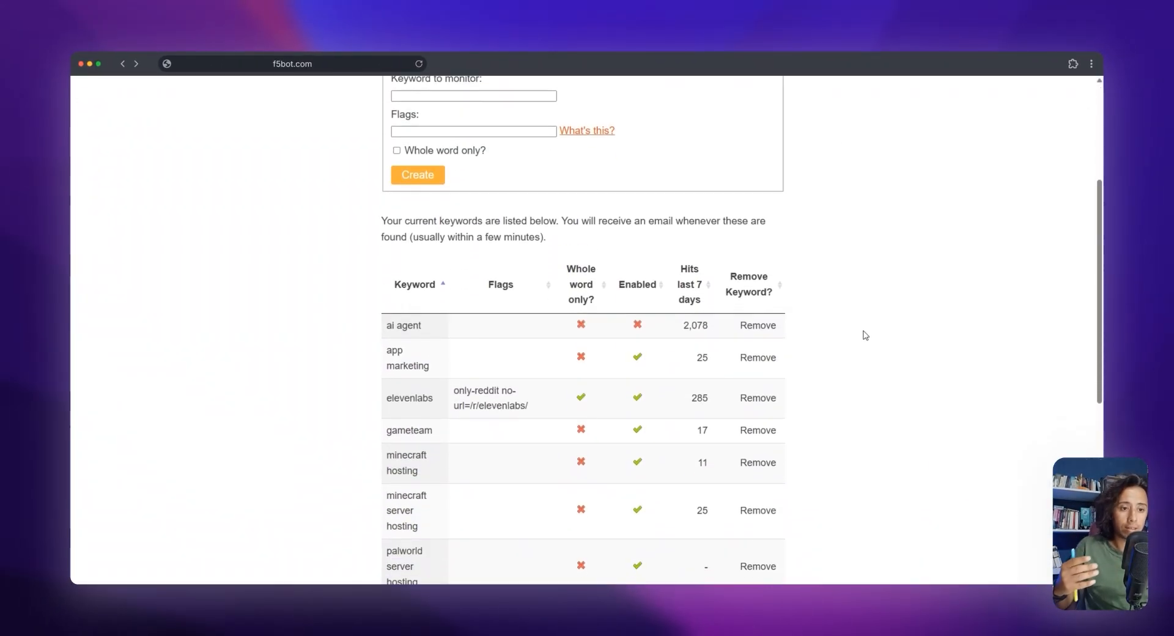
{"action": "scroll", "coordinate": [866, 335], "scroll_direction": "down", "scroll_amount": 3}
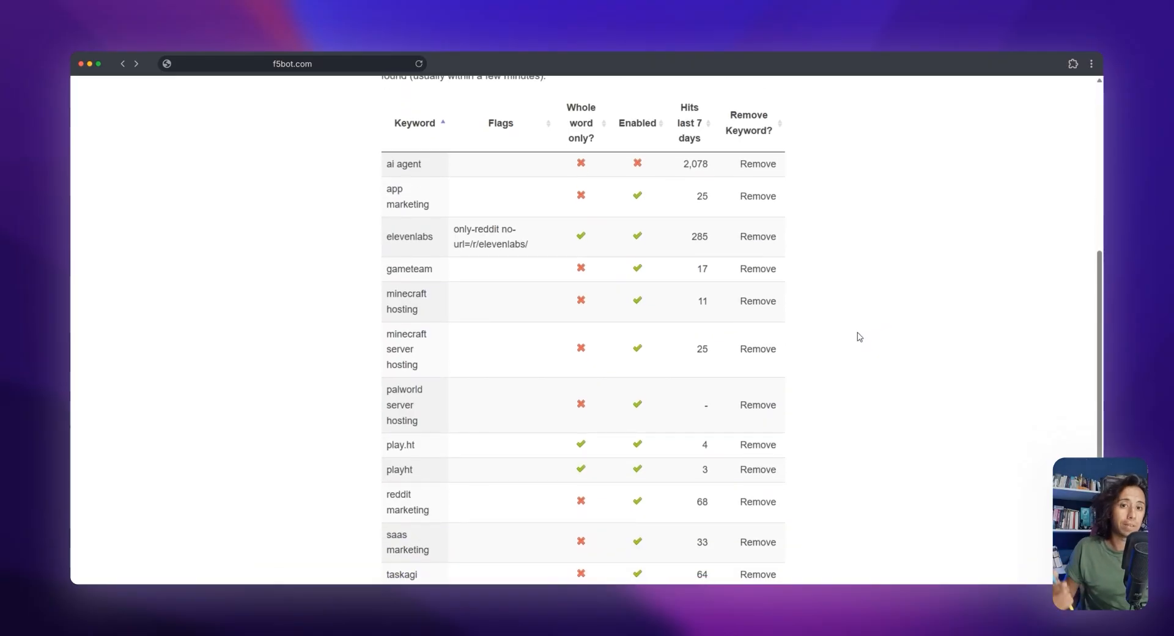
{"action": "scroll", "coordinate": [853, 340], "scroll_direction": "down", "scroll_amount": 5}
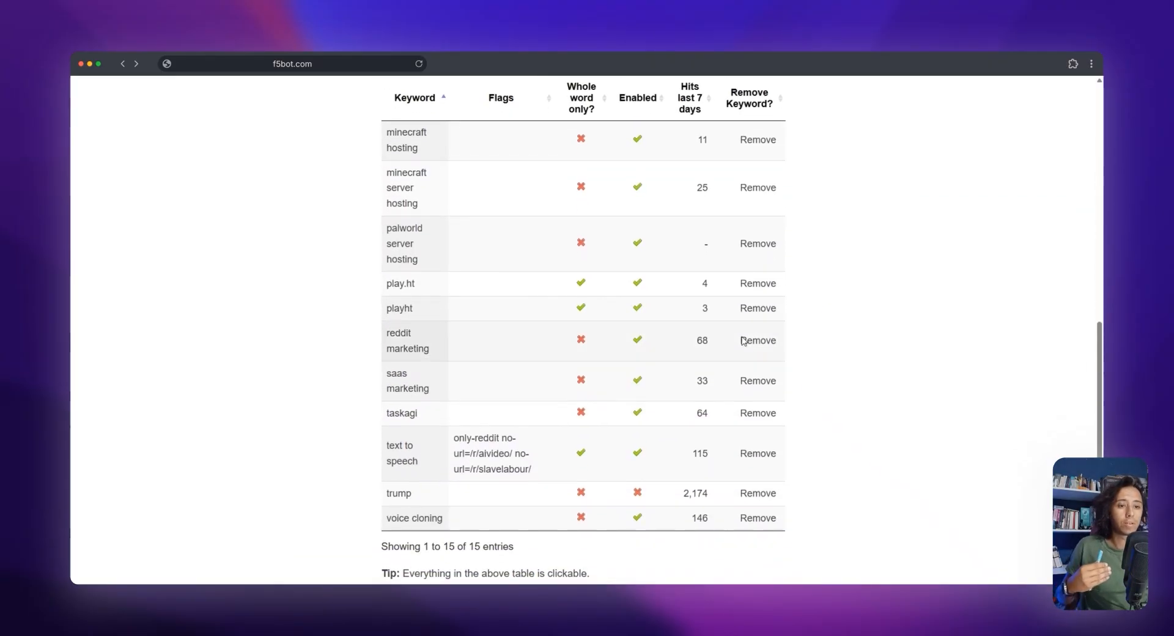
{"action": "scroll", "coordinate": [467, 358], "scroll_direction": "up", "scroll_amount": 2}
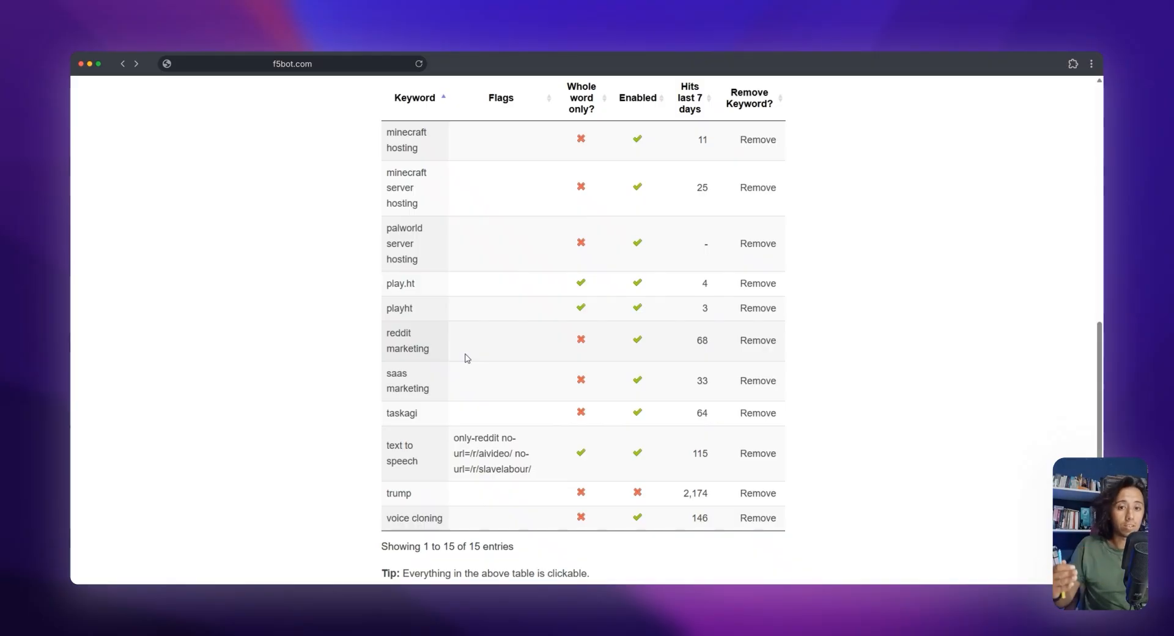
{"action": "scroll", "coordinate": [453, 367], "scroll_direction": "down", "scroll_amount": 3}
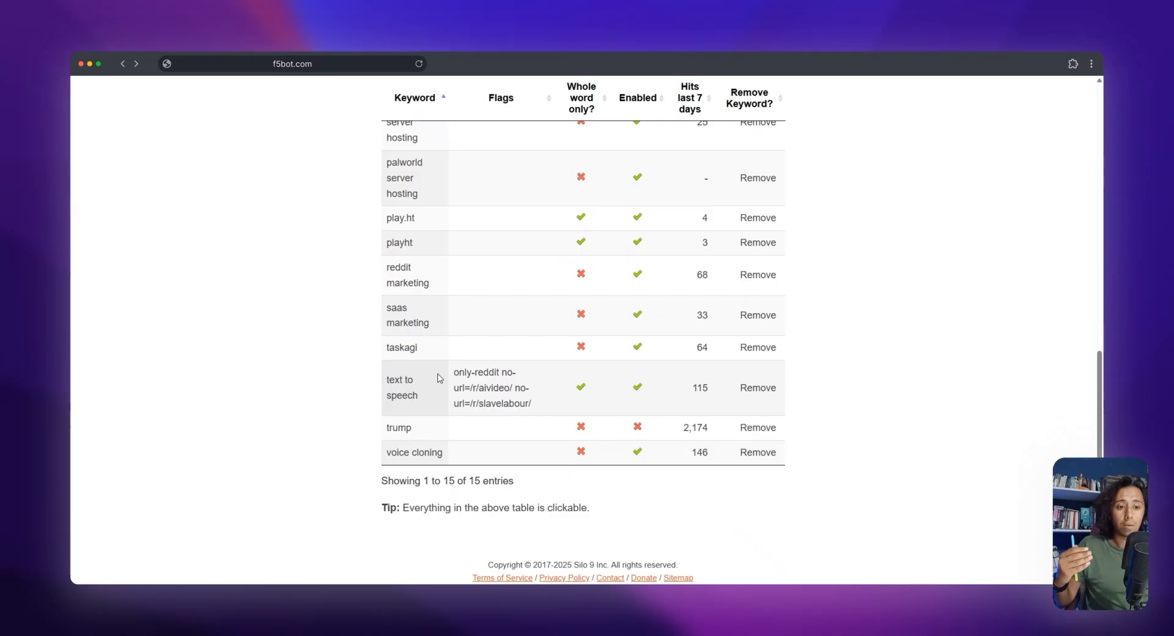
Highlight text to speech, reddit marketing and ai agent in the F5Bot keyword list as example keywords
{"action": "left_click_drag", "start_coordinate": [429, 391], "coordinate": [399, 387]}
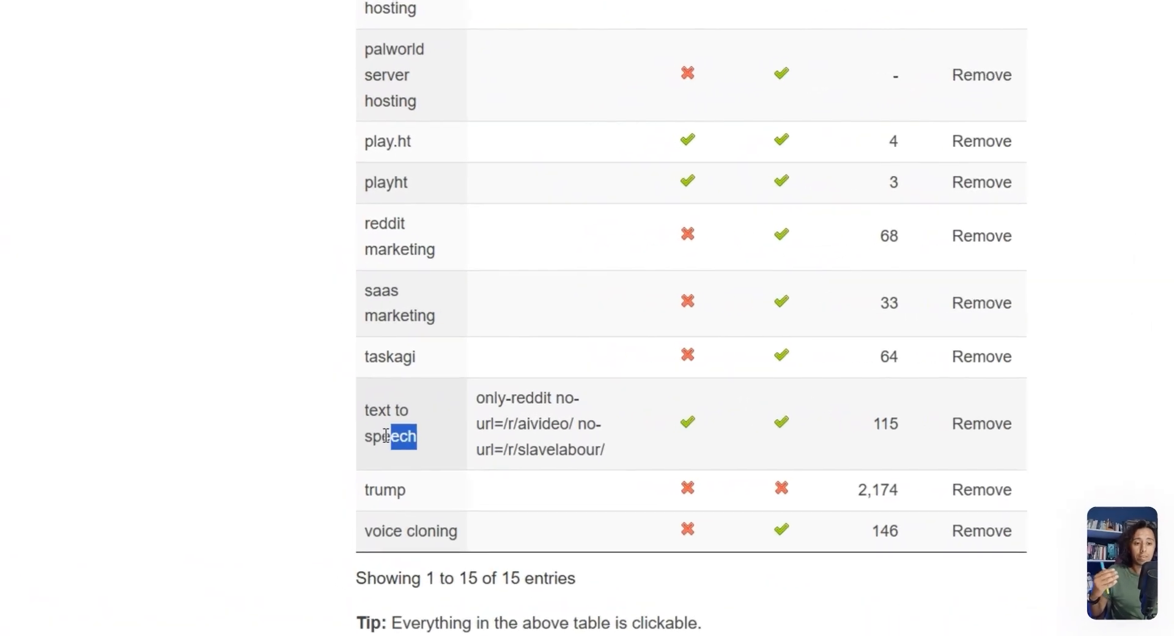
{"action": "left_click_drag", "start_coordinate": [386, 435], "coordinate": [358, 414]}
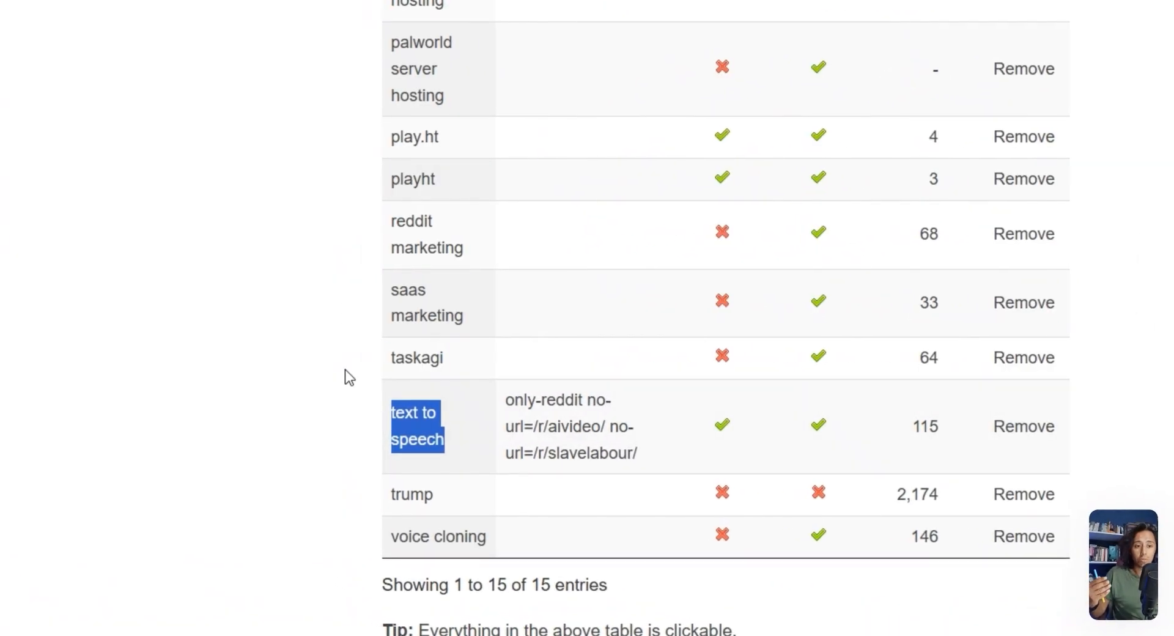
{"action": "scroll", "coordinate": [355, 378], "scroll_direction": "up", "scroll_amount": 4}
{"action": "left_click_drag", "start_coordinate": [460, 429], "coordinate": [394, 390]}
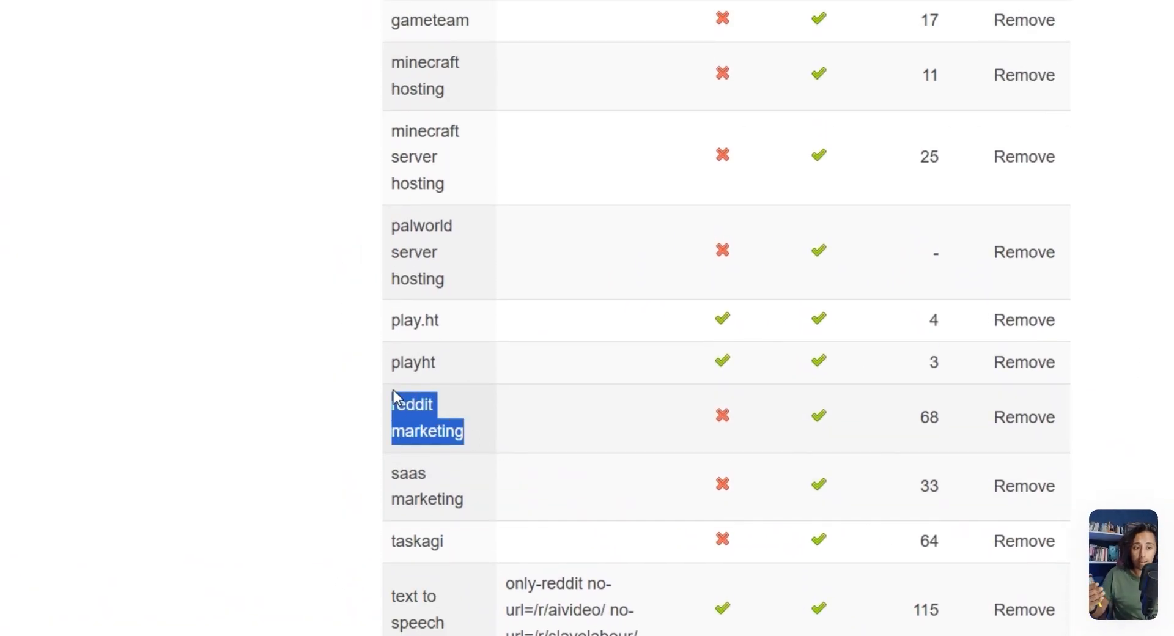
{"action": "scroll", "coordinate": [491, 218], "scroll_direction": "up", "scroll_amount": 3}
{"action": "scroll", "coordinate": [464, 119], "scroll_direction": "up", "scroll_amount": 2}
{"action": "left_click_drag", "start_coordinate": [457, 115], "coordinate": [380, 122]}
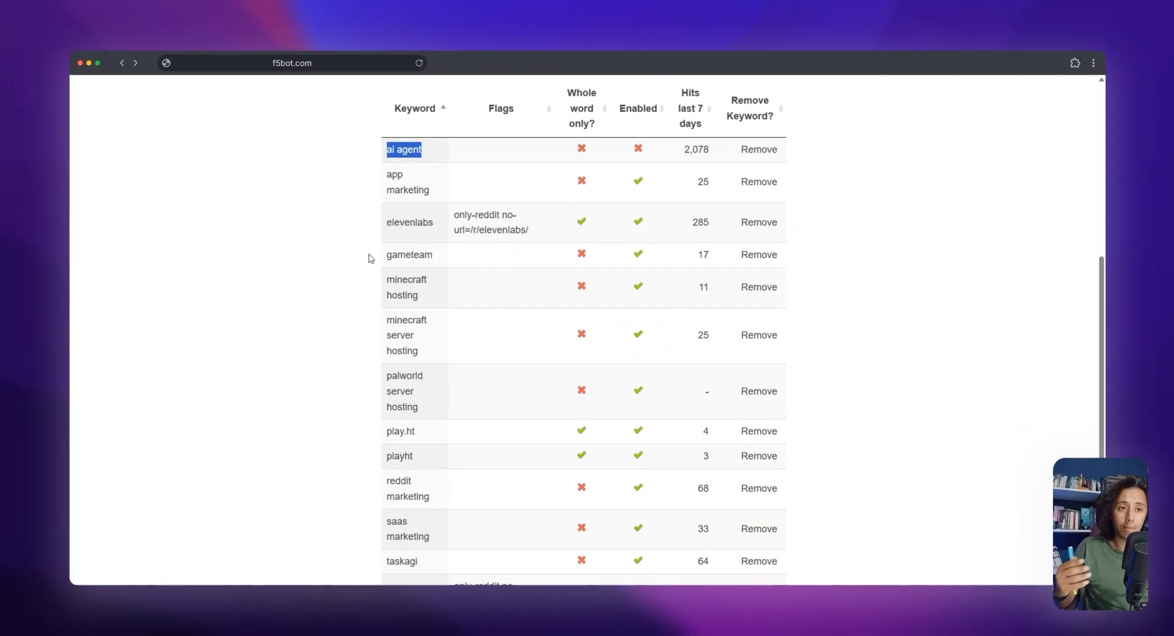
Back in TaskAGI, review the If Condition's data type, Value 1 path, operator and Value 2 keyword fields
{"action": "scroll", "coordinate": [428, 239], "scroll_direction": "down", "scroll_amount": 2}
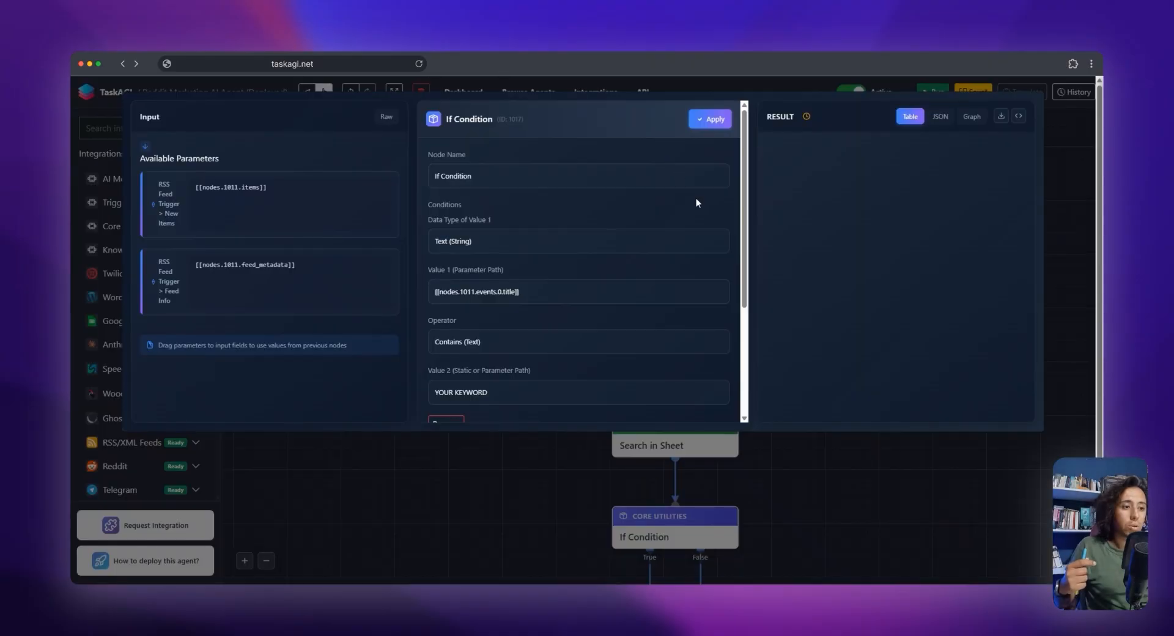
{"action": "scroll", "coordinate": [580, 248], "scroll_direction": "down", "scroll_amount": 2}
{"action": "scroll", "coordinate": [538, 287], "scroll_direction": "up", "scroll_amount": 2}
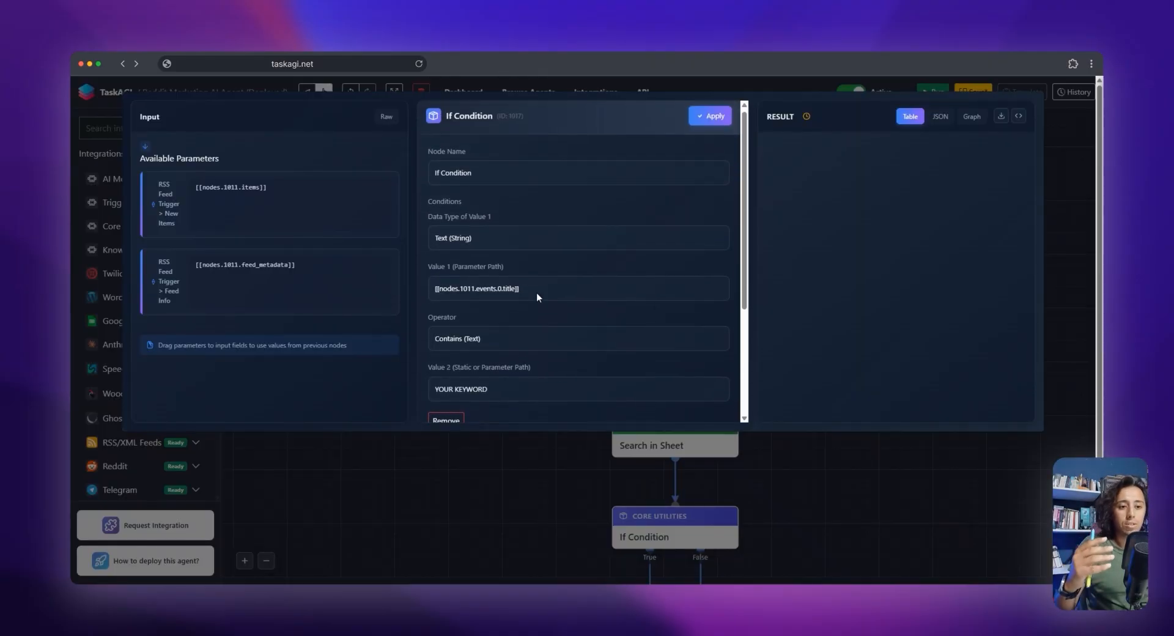
{"action": "scroll", "coordinate": [549, 321], "scroll_direction": "down", "scroll_amount": 2}
{"action": "scroll", "coordinate": [554, 330], "scroll_direction": "up", "scroll_amount": 2}
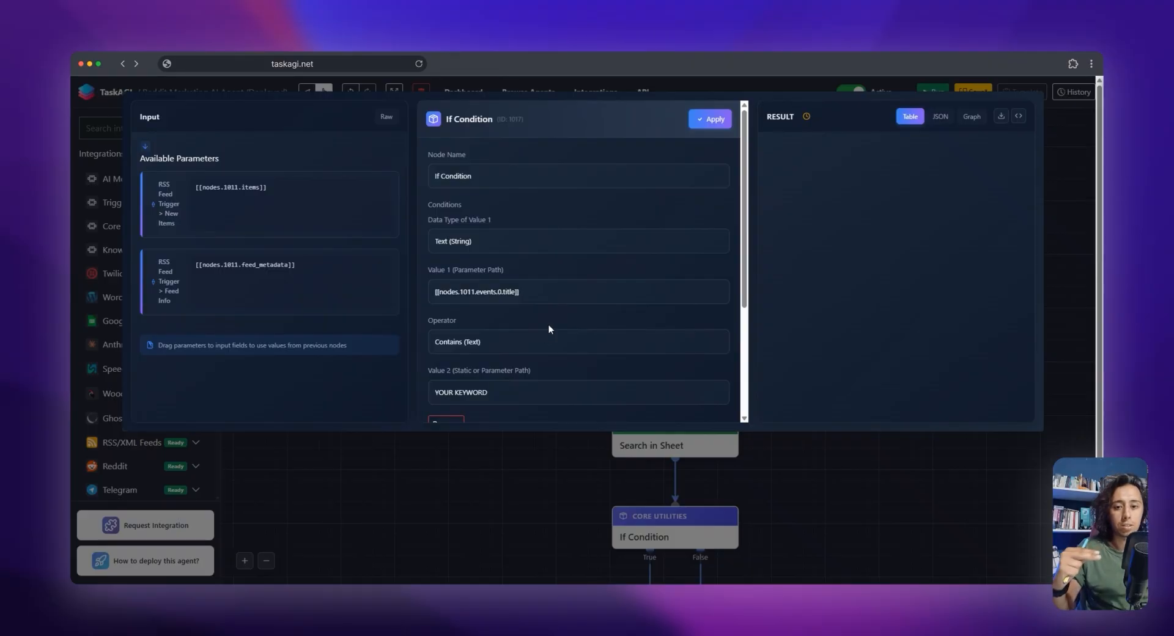
{"action": "scroll", "coordinate": [548, 322], "scroll_direction": "down", "scroll_amount": 2}
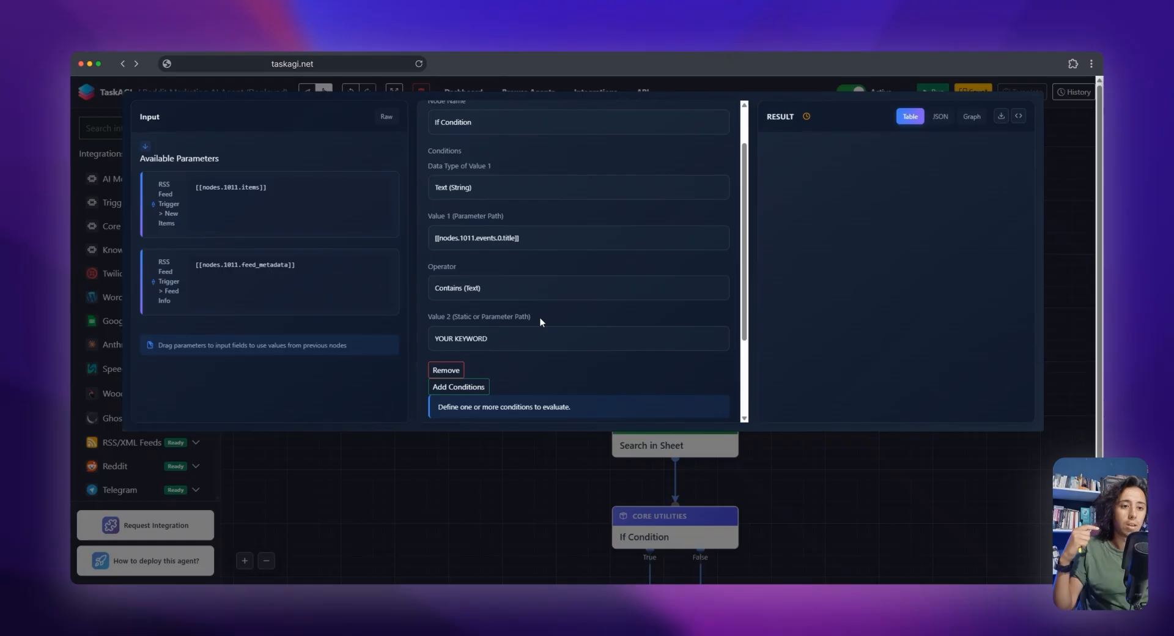
{"action": "scroll", "coordinate": [536, 315], "scroll_direction": "up", "scroll_amount": 2}
{"action": "scroll", "coordinate": [537, 318], "scroll_direction": "down", "scroll_amount": 2}
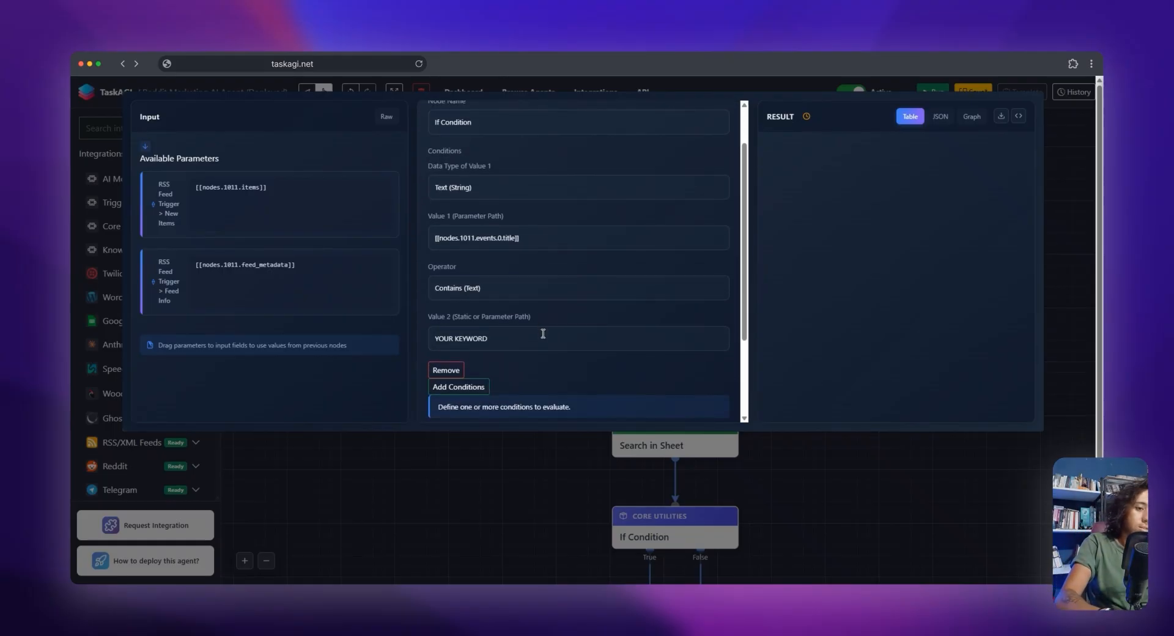
Replace the placeholder keyword in the If Condition's Value 2 with "ai agent"
{"action": "triple_click", "coordinate": [543, 334]}
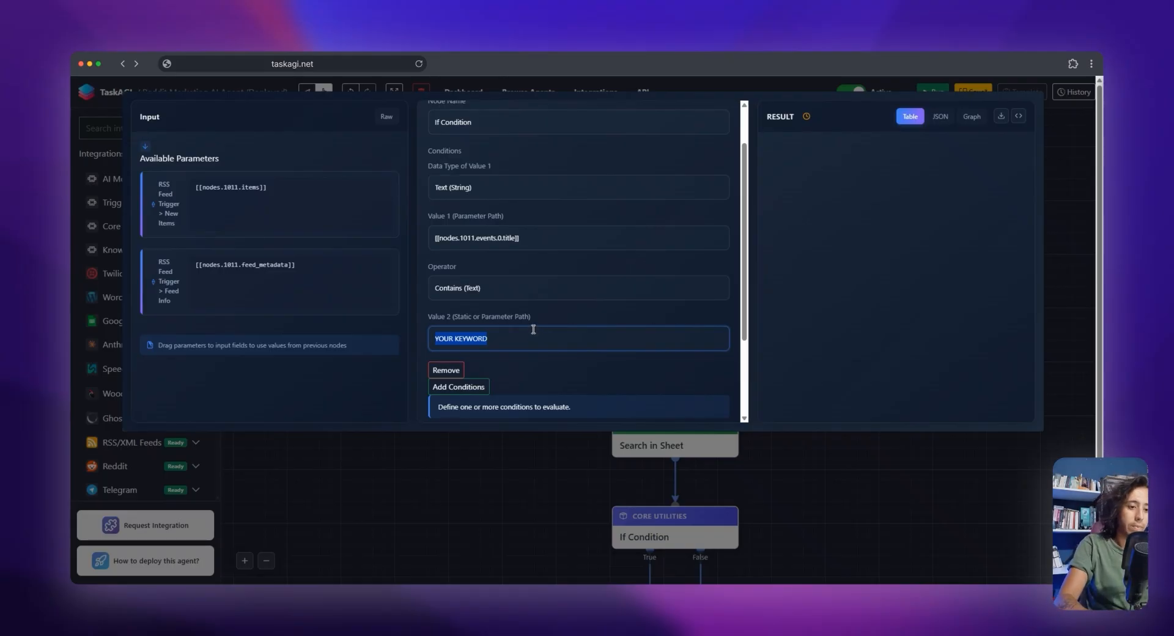
{"action": "key", "text": "BackSpace"}
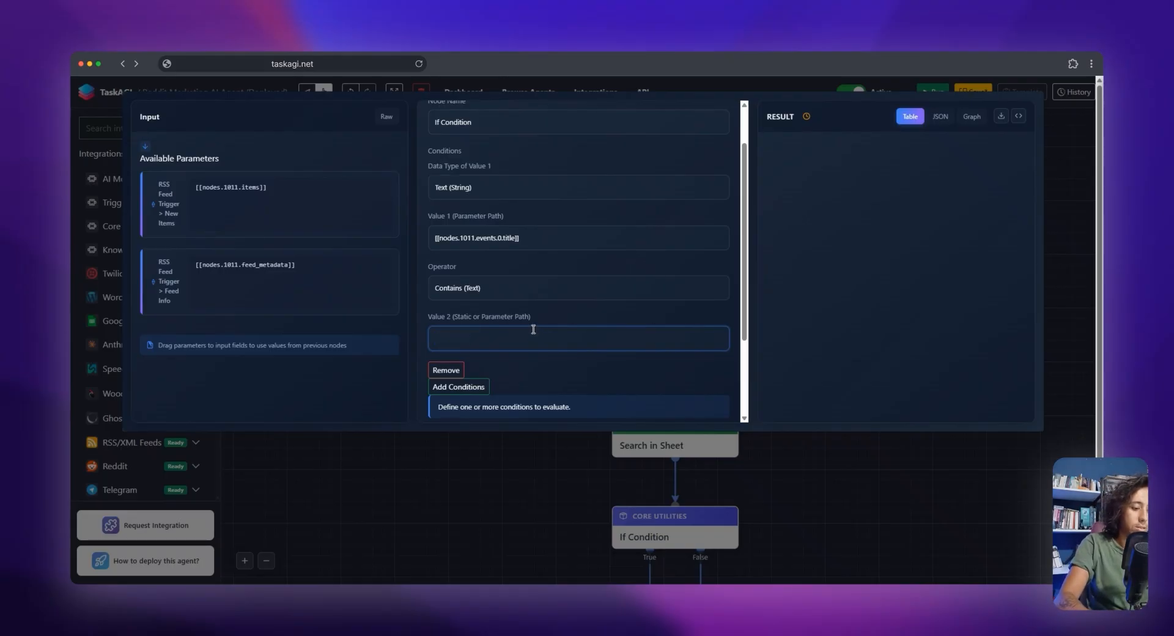
{"action": "type", "text": "ai agent"}
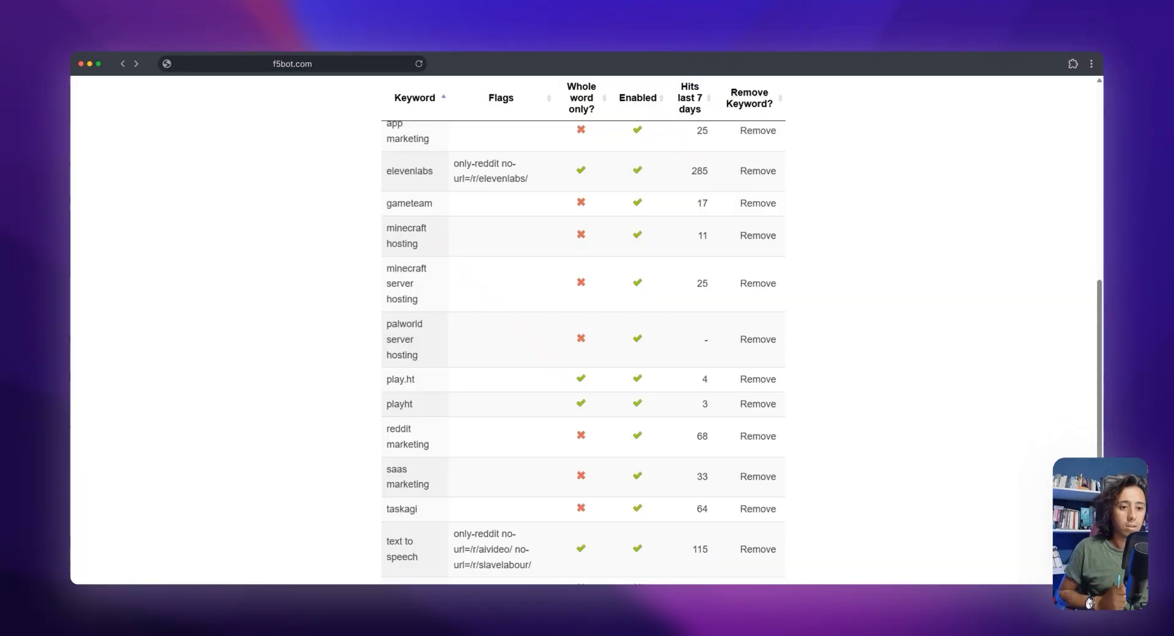
{"action": "scroll", "coordinate": [563, 342], "scroll_direction": "up", "scroll_amount": 3}
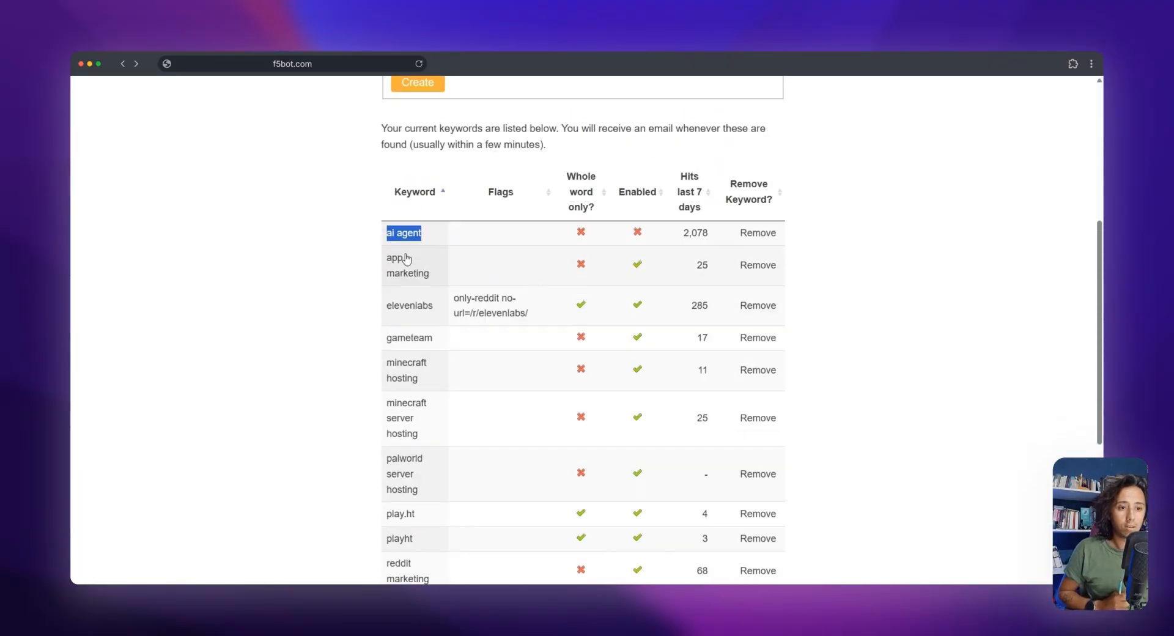
On the F5Bot dashboard, enable the ai agent keyword and highlight its name in the list
{"action": "left_click_drag", "start_coordinate": [401, 330], "coordinate": [350, 311]}
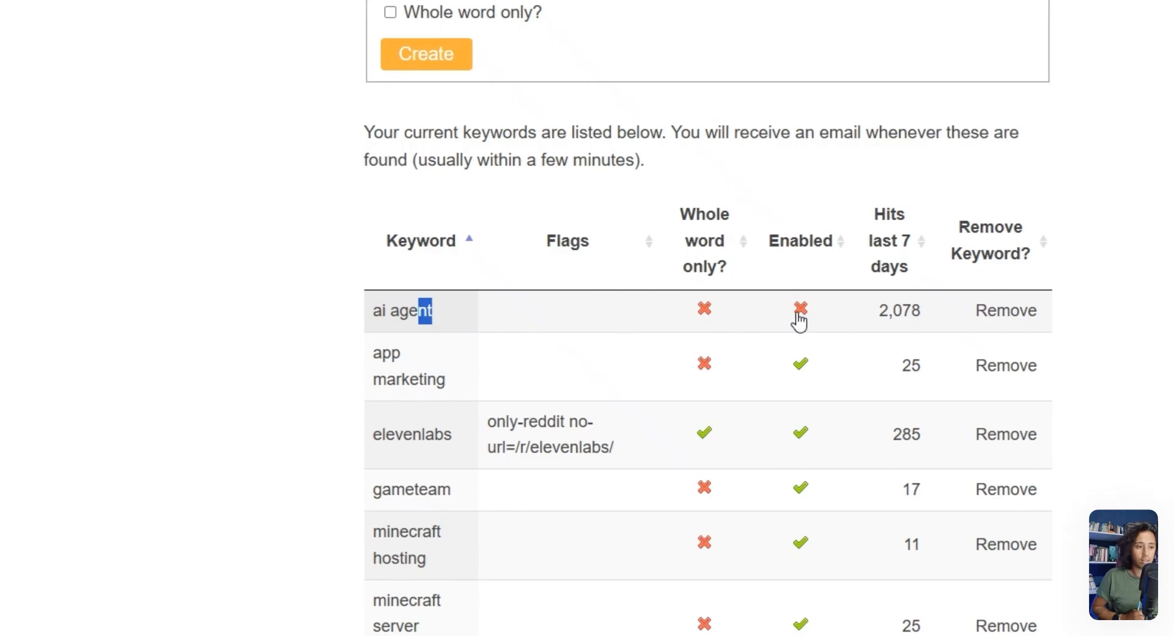
{"action": "left_click", "coordinate": [799, 311]}
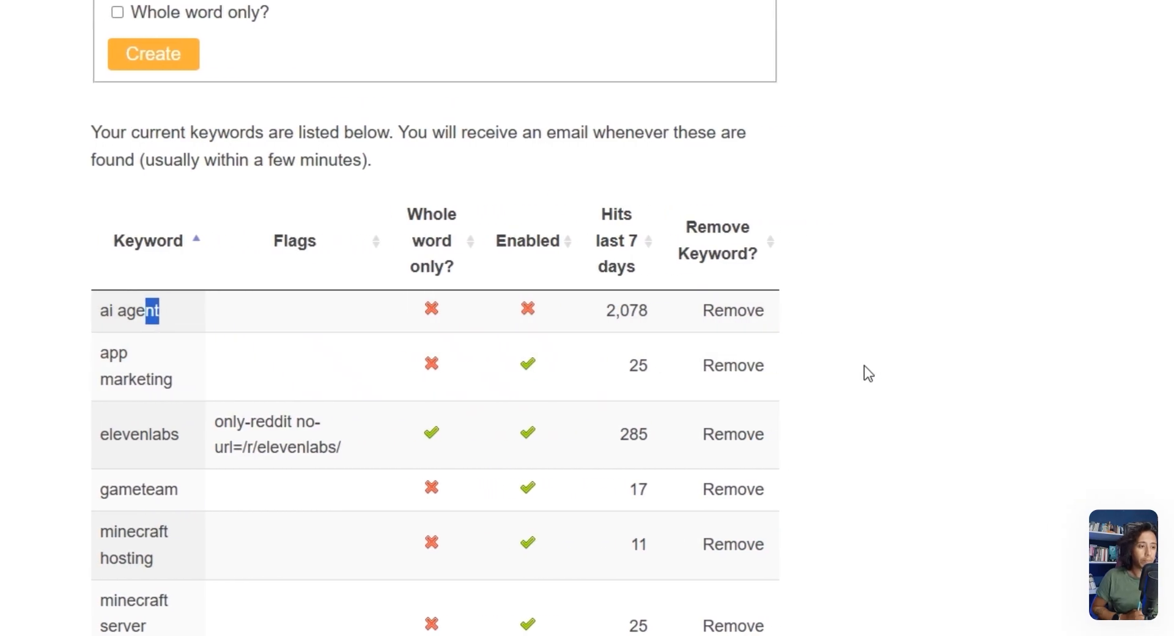
{"action": "scroll", "coordinate": [868, 348], "scroll_direction": "down", "scroll_amount": 4}
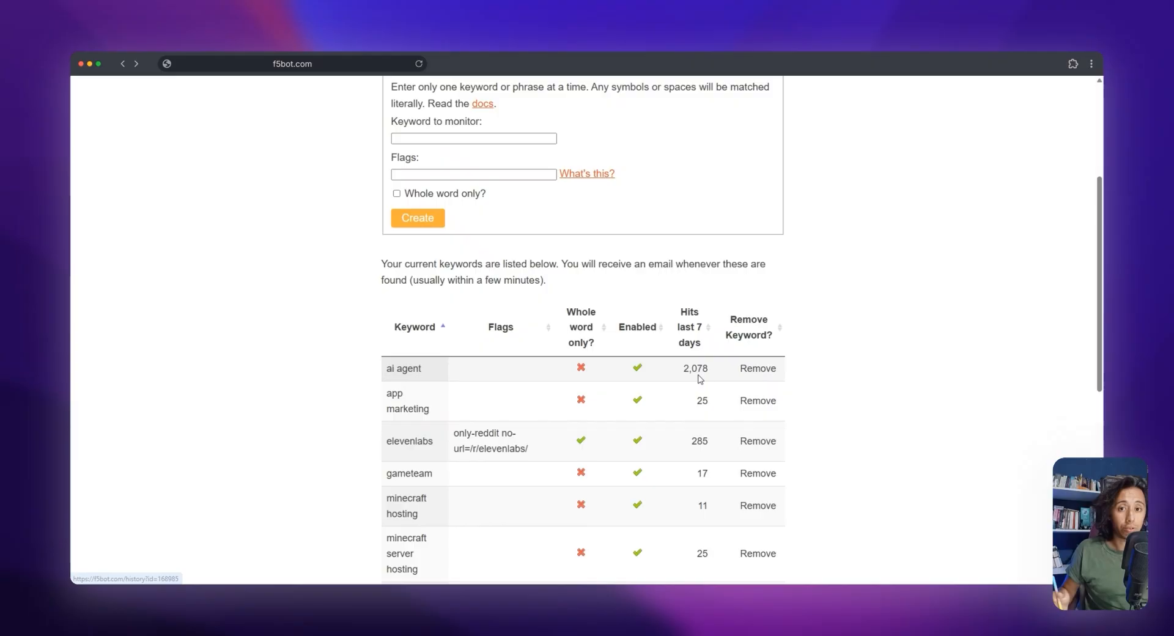
{"action": "left_click_drag", "start_coordinate": [436, 374], "coordinate": [386, 375]}
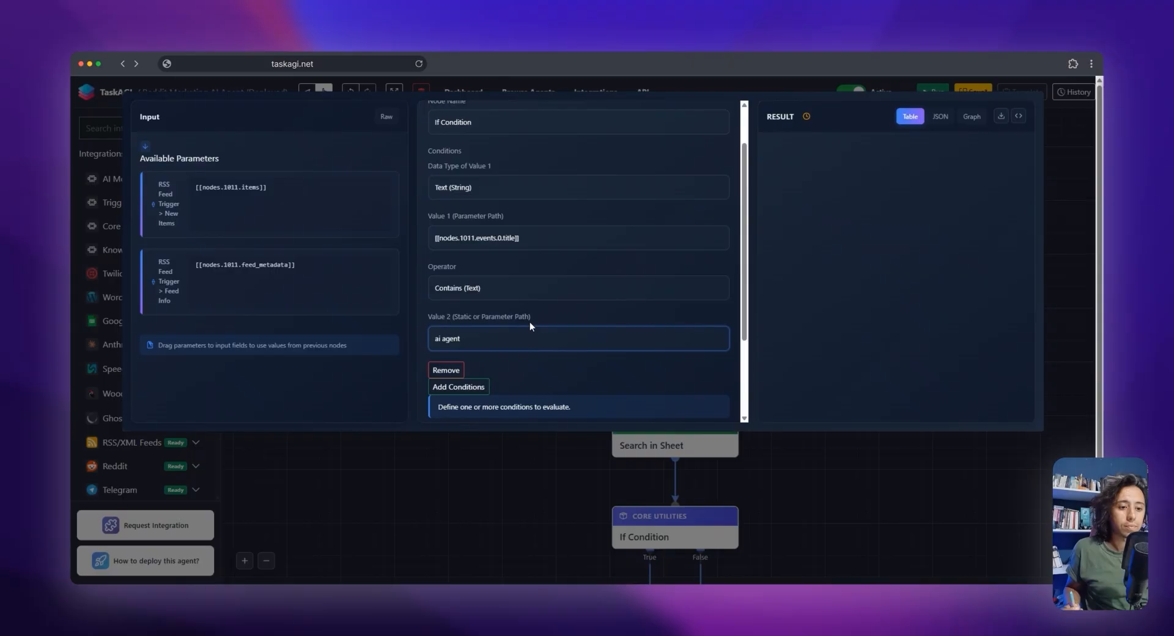
In TaskAGI's If Condition, add a second condition and copy the first condition's Value 1 path, [[nodes.1011.events.0.title]], into it
{"action": "scroll", "coordinate": [531, 309], "scroll_direction": "up", "scroll_amount": 2}
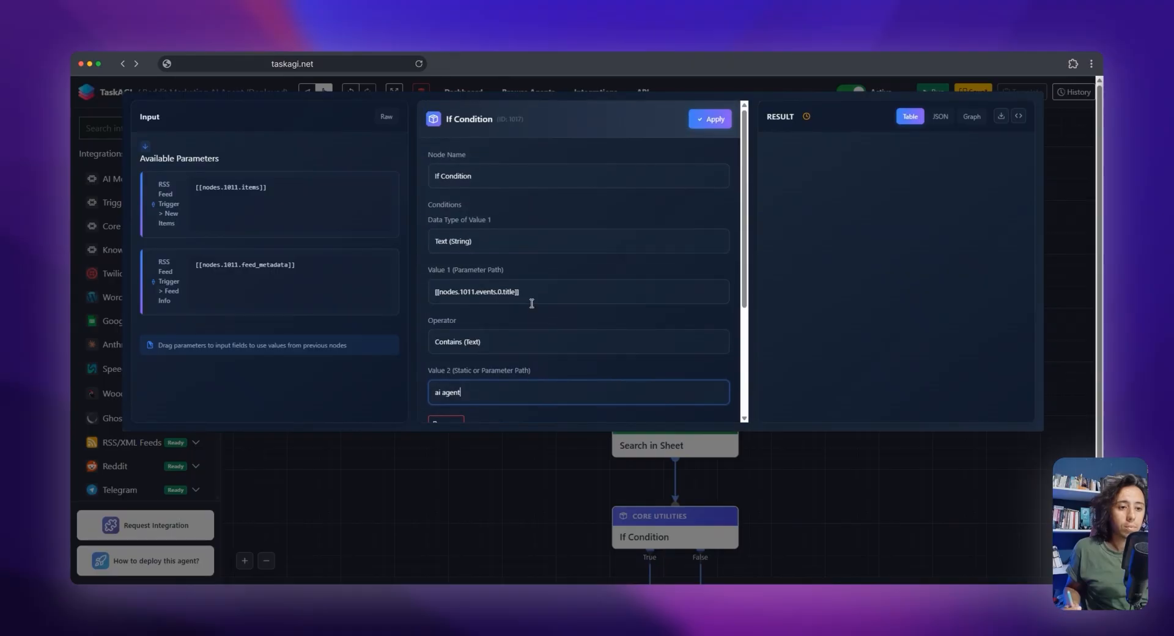
{"action": "scroll", "coordinate": [535, 300], "scroll_direction": "down", "scroll_amount": 5}
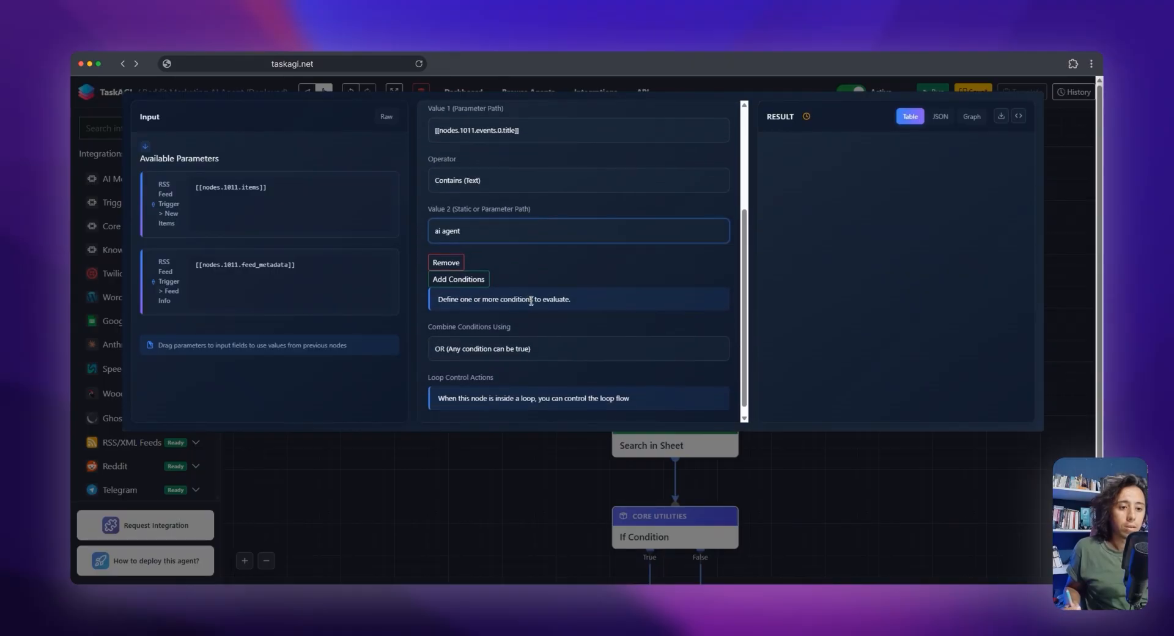
{"action": "left_click", "coordinate": [474, 273]}
{"action": "scroll", "coordinate": [491, 306], "scroll_direction": "down", "scroll_amount": 3}
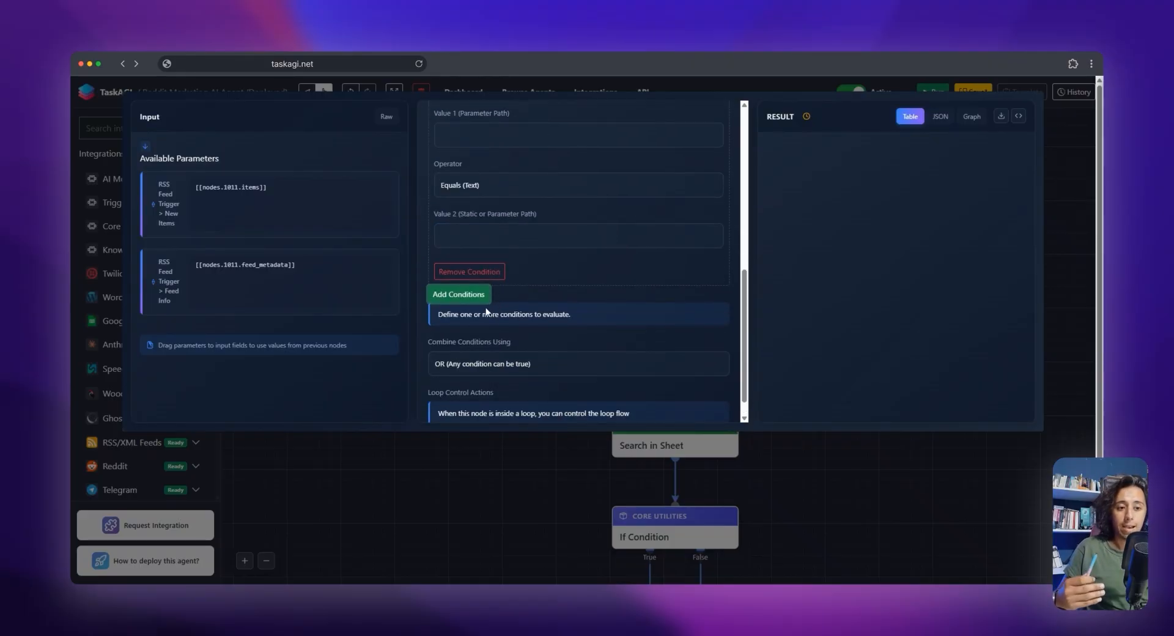
{"action": "scroll", "coordinate": [487, 312], "scroll_direction": "up", "scroll_amount": 4}
{"action": "triple_click", "coordinate": [529, 194]}
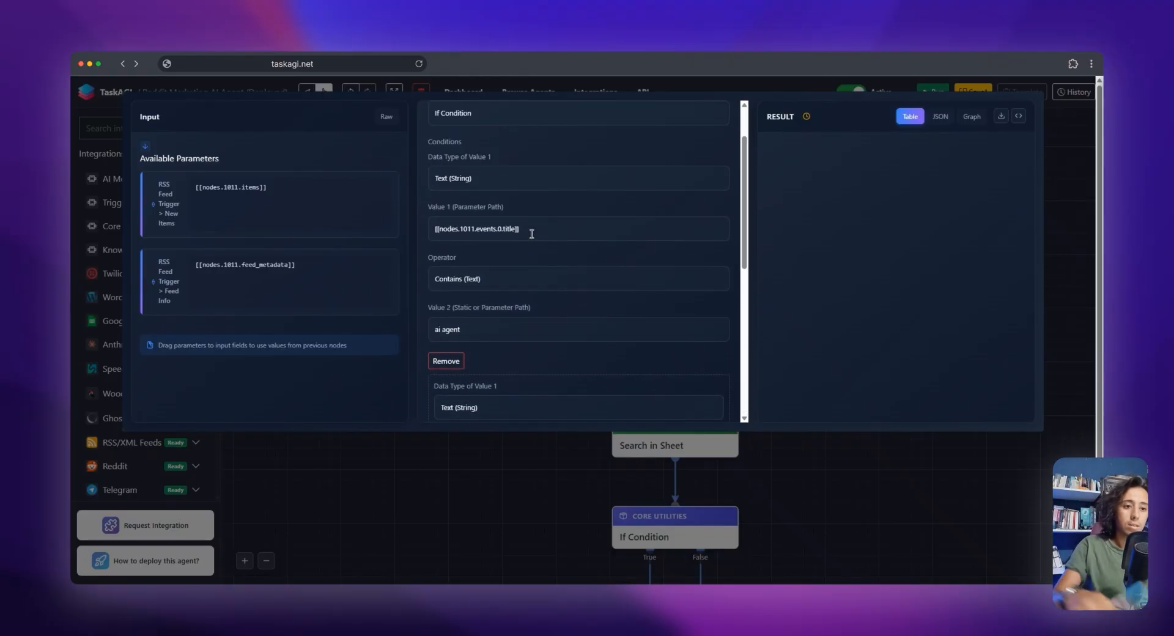
{"action": "key", "text": "ctrl+c"}
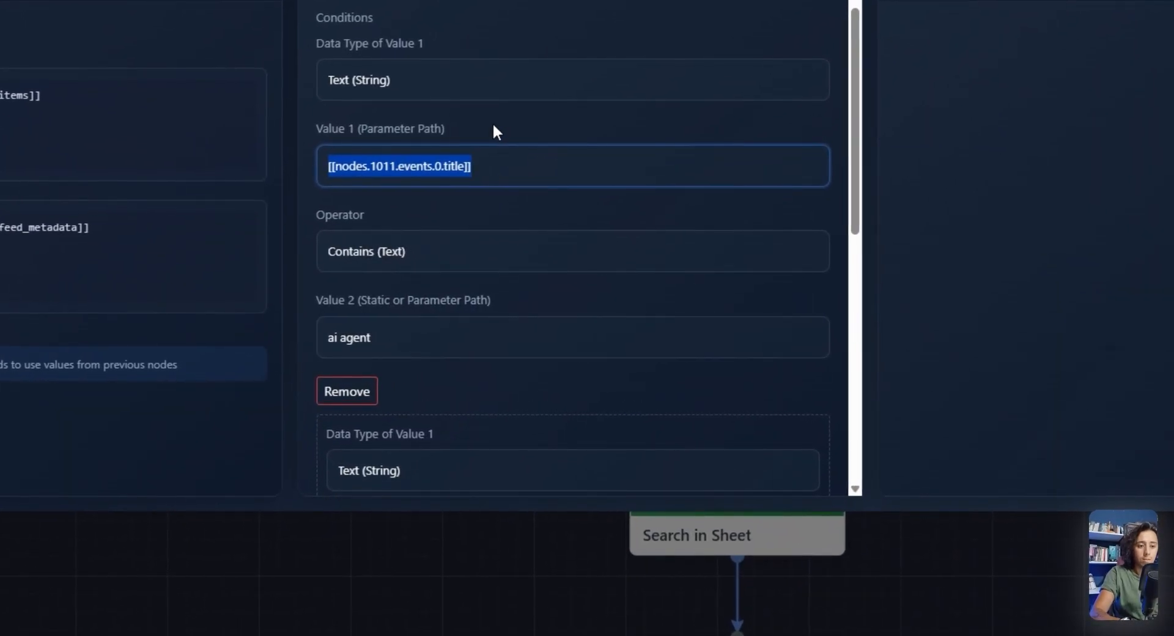
{"action": "scroll", "coordinate": [493, 130], "scroll_direction": "down", "scroll_amount": 5}
{"action": "left_click", "coordinate": [414, 192]}
{"action": "key", "text": "ctrl+v"}
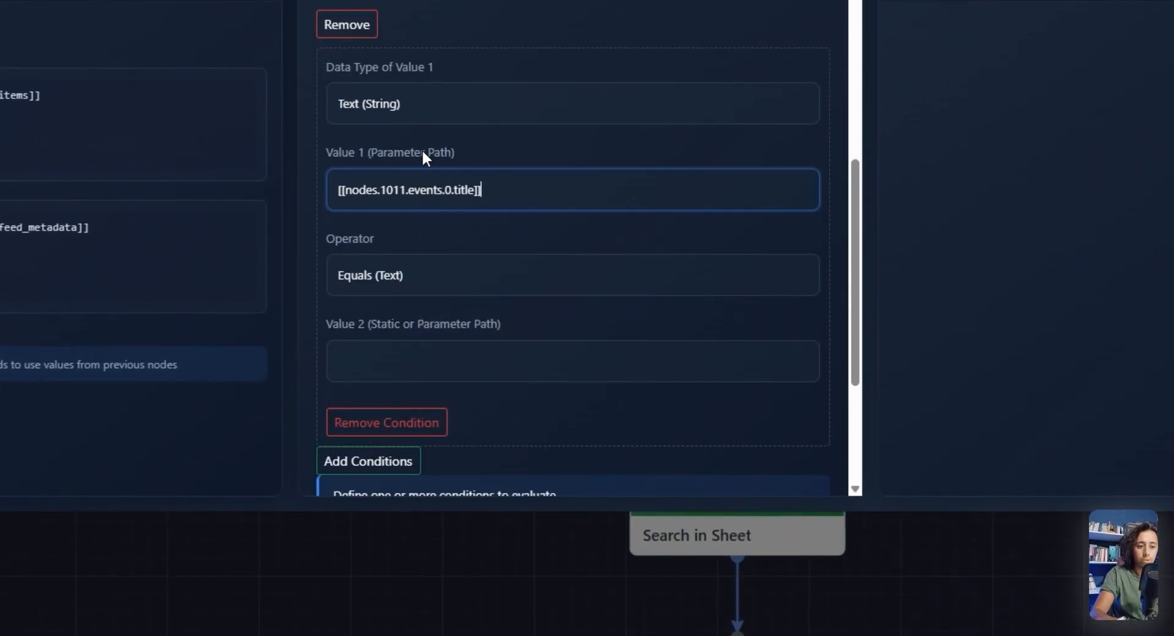
Set the second condition's operator to Contains (Text) and its Value 2 to "this is second keyword"
{"action": "left_click", "coordinate": [440, 273]}
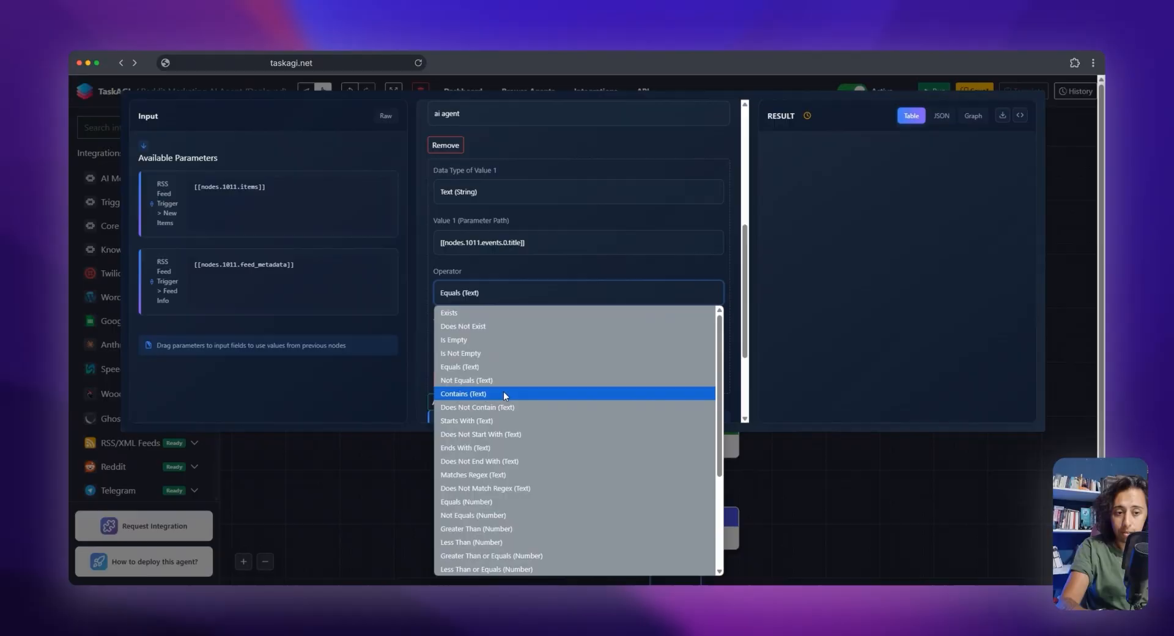
{"action": "left_click", "coordinate": [505, 393]}
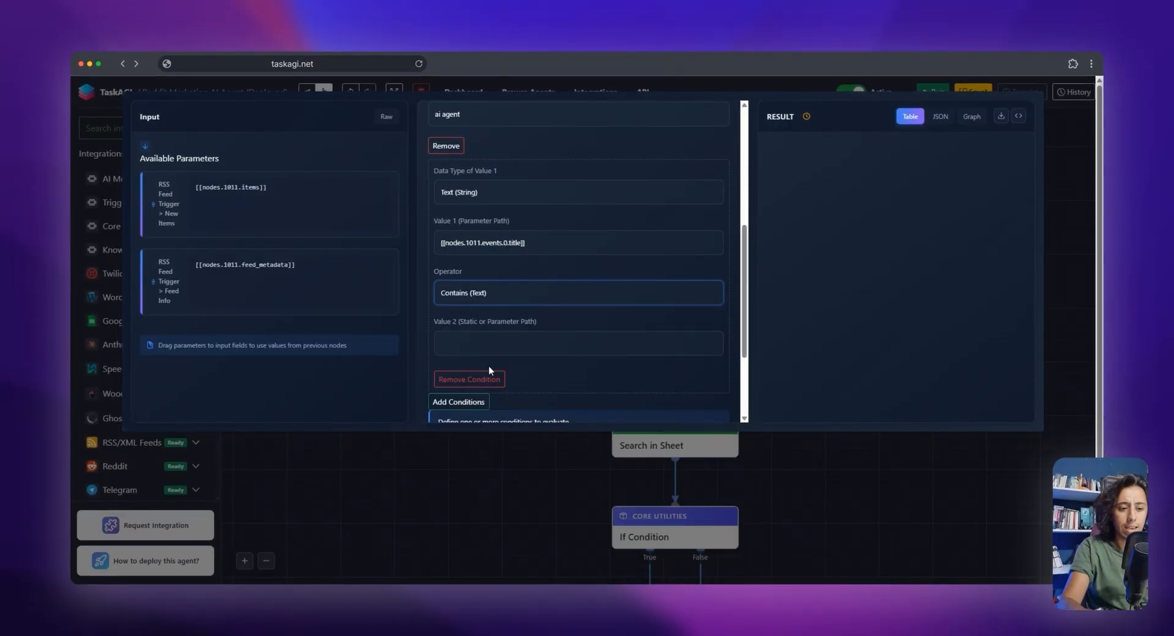
{"action": "left_click", "coordinate": [493, 350]}
{"action": "type", "text": "this "}
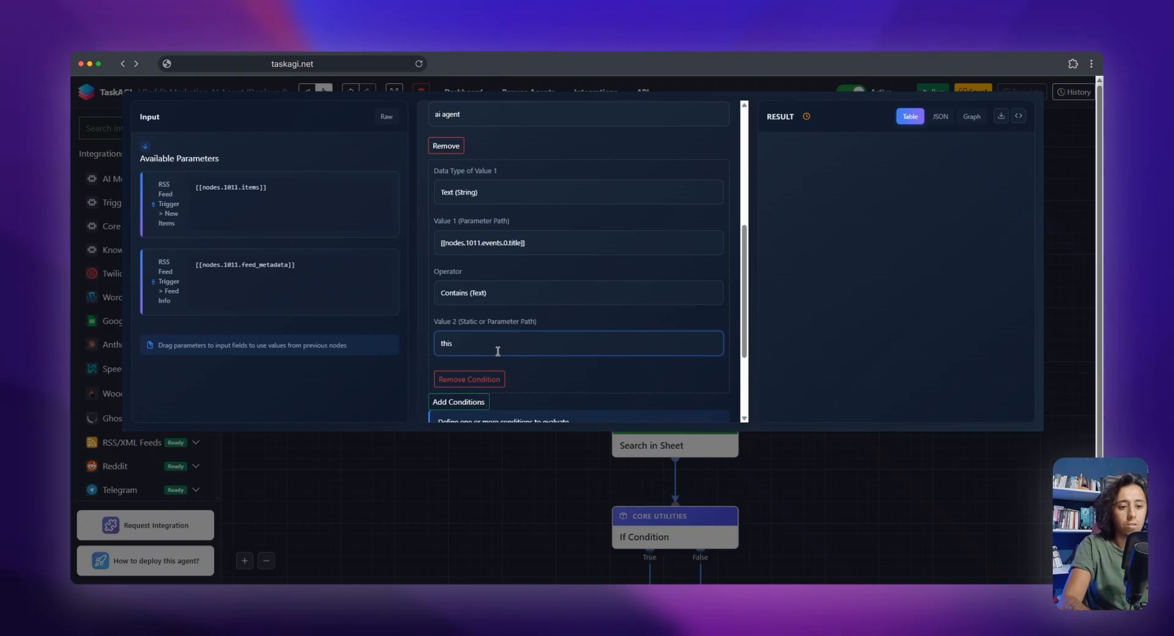
{"action": "type", "text": "is second keyword"}
{"action": "scroll", "coordinate": [573, 355], "scroll_direction": "down", "scroll_amount": 2}
{"action": "scroll", "coordinate": [572, 355], "scroll_direction": "up", "scroll_amount": 1}
{"action": "scroll", "coordinate": [561, 346], "scroll_direction": "down", "scroll_amount": 2}
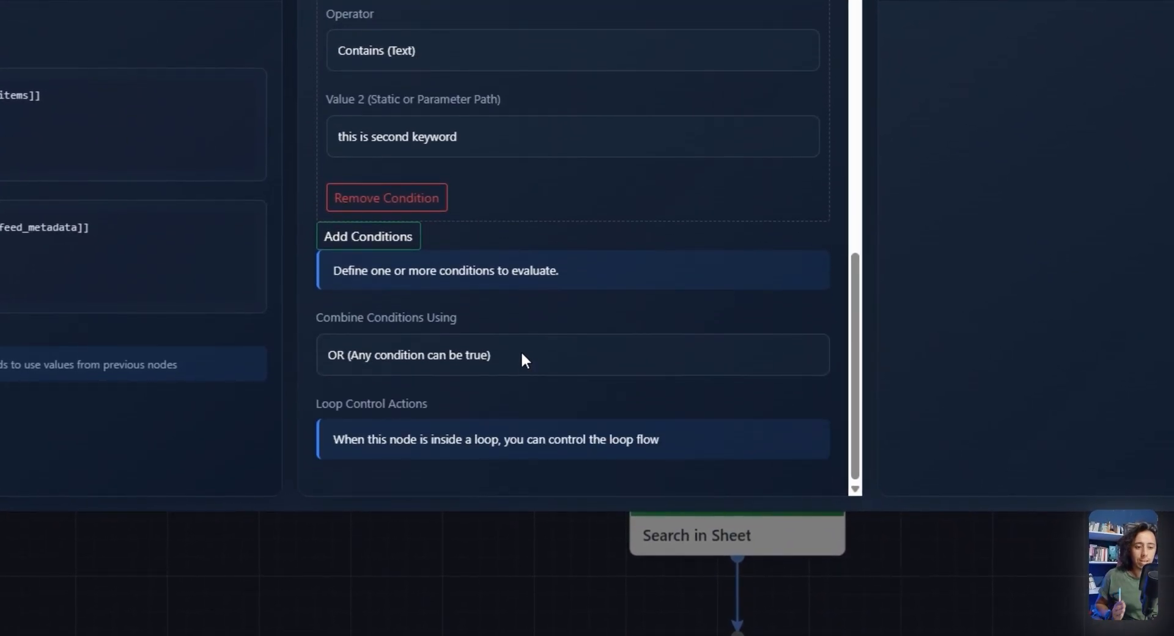
Remove the second keyword condition from the If Condition node
{"action": "scroll", "coordinate": [520, 355], "scroll_direction": "up", "scroll_amount": 2}
{"action": "left_click", "coordinate": [442, 298]}
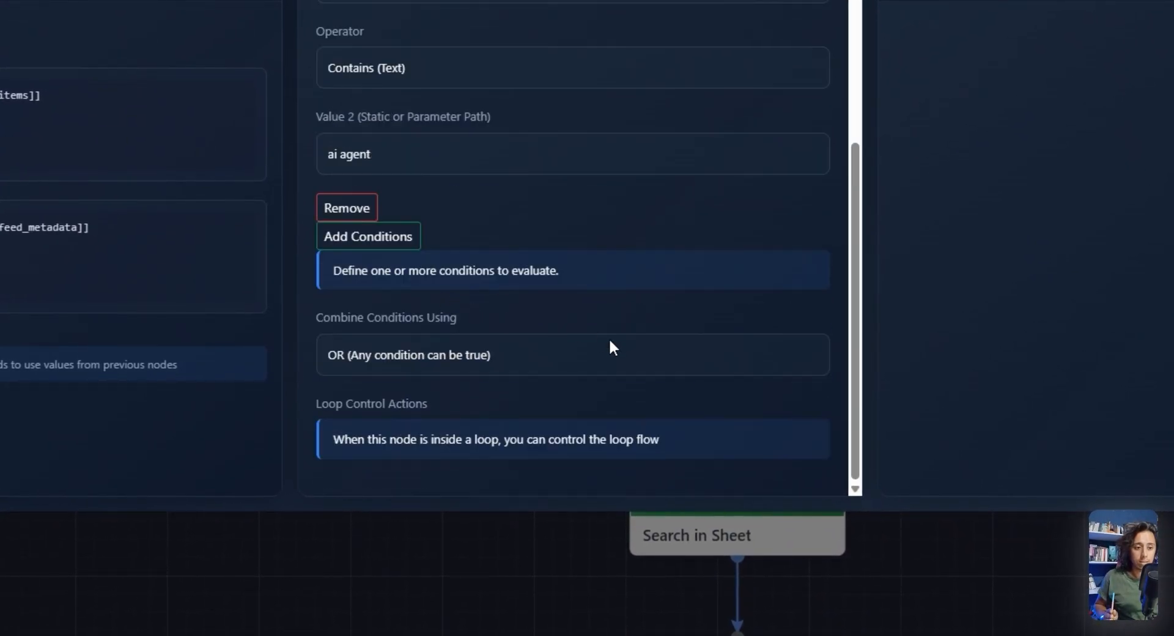
{"action": "scroll", "coordinate": [661, 376], "scroll_direction": "up", "scroll_amount": 4}
{"action": "scroll", "coordinate": [663, 377], "scroll_direction": "down", "scroll_amount": 4}
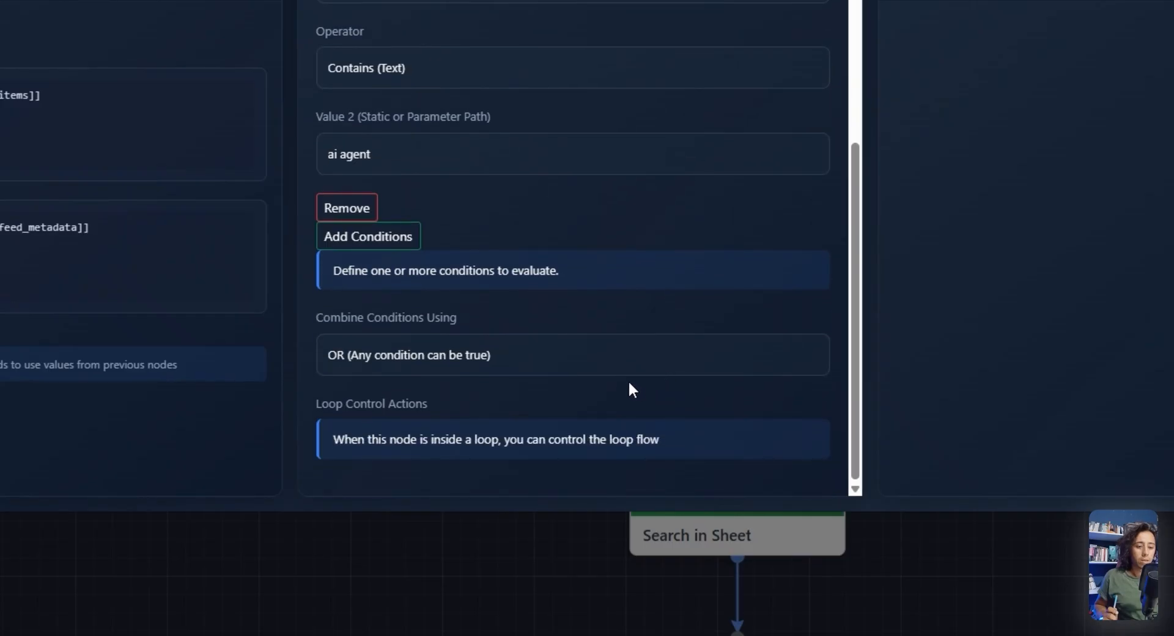
Apply the If Condition's settings and open the settings of the Reddit Read Post with Comments node
{"action": "scroll", "coordinate": [767, 330], "scroll_direction": "up", "scroll_amount": 4}
{"action": "left_click", "coordinate": [805, 124]}
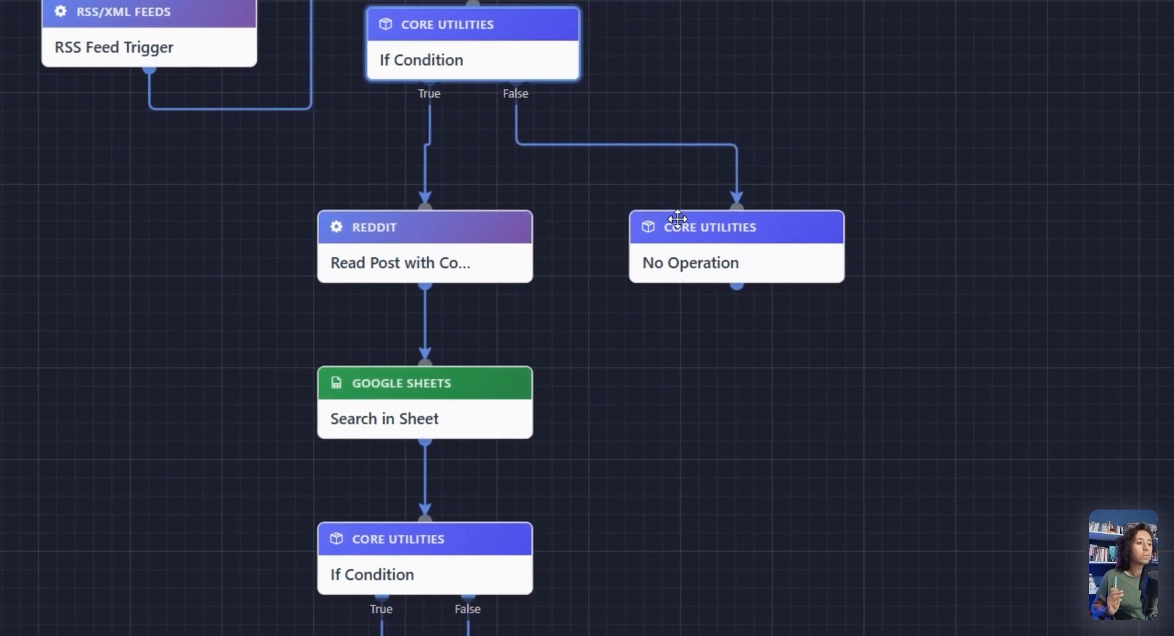
{"action": "mouse_move", "coordinate": [454, 238]}
{"action": "left_mouse_down"}
{"action": "mouse_move", "coordinate": [434, 219]}
{"action": "mouse_move", "coordinate": [441, 241]}
{"action": "mouse_move", "coordinate": [468, 238]}
{"action": "left_mouse_up"}
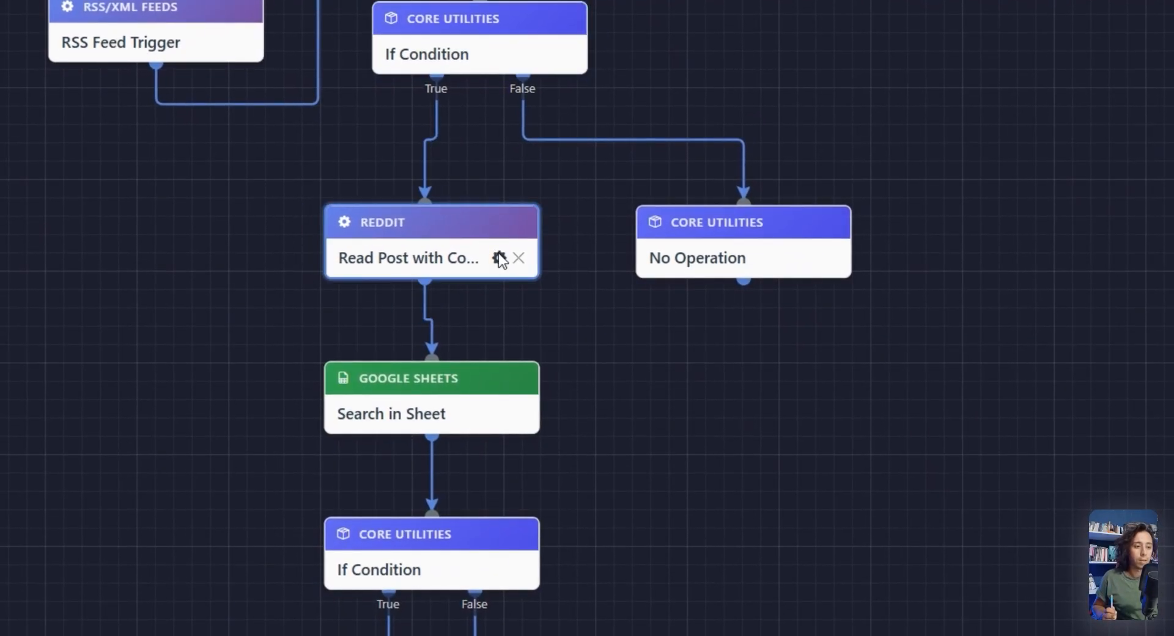
{"action": "left_click", "coordinate": [499, 257]}
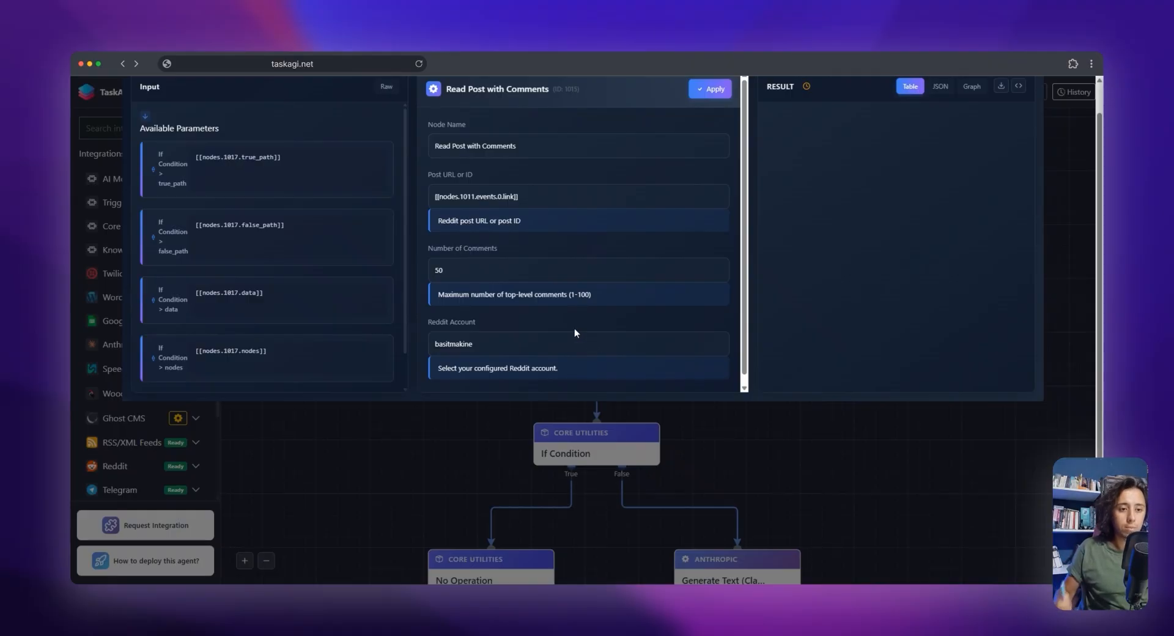
Review the Read Post with Comments fields and select the configured Reddit account
{"action": "scroll", "coordinate": [575, 329], "scroll_direction": "up", "scroll_amount": 1}
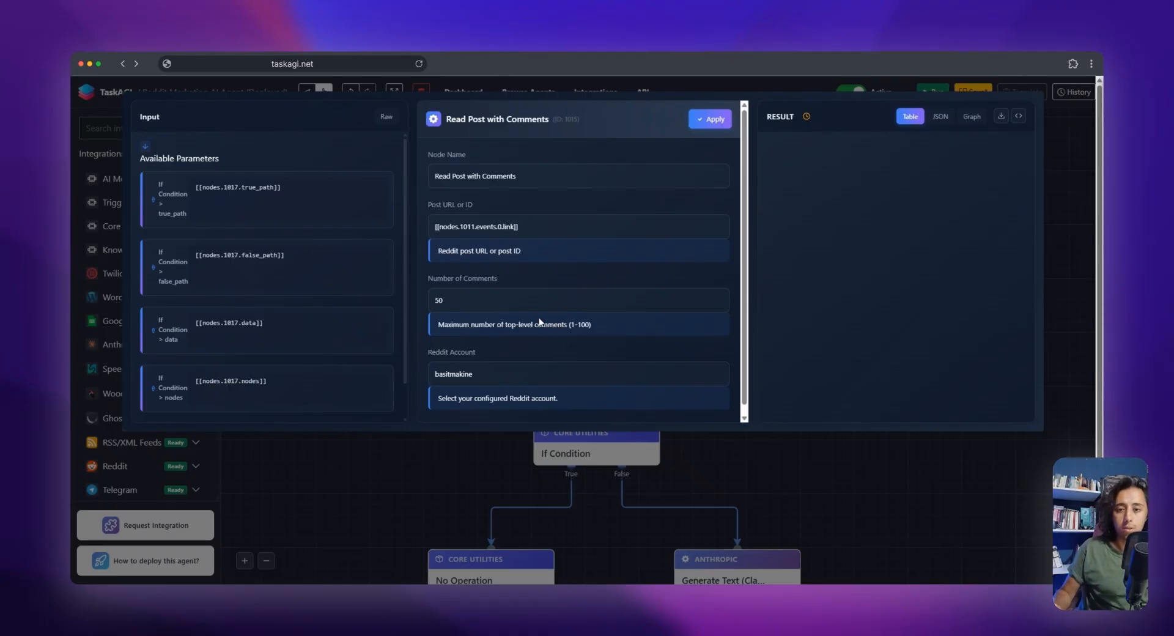
{"action": "scroll", "coordinate": [526, 303], "scroll_direction": "down", "scroll_amount": 1}
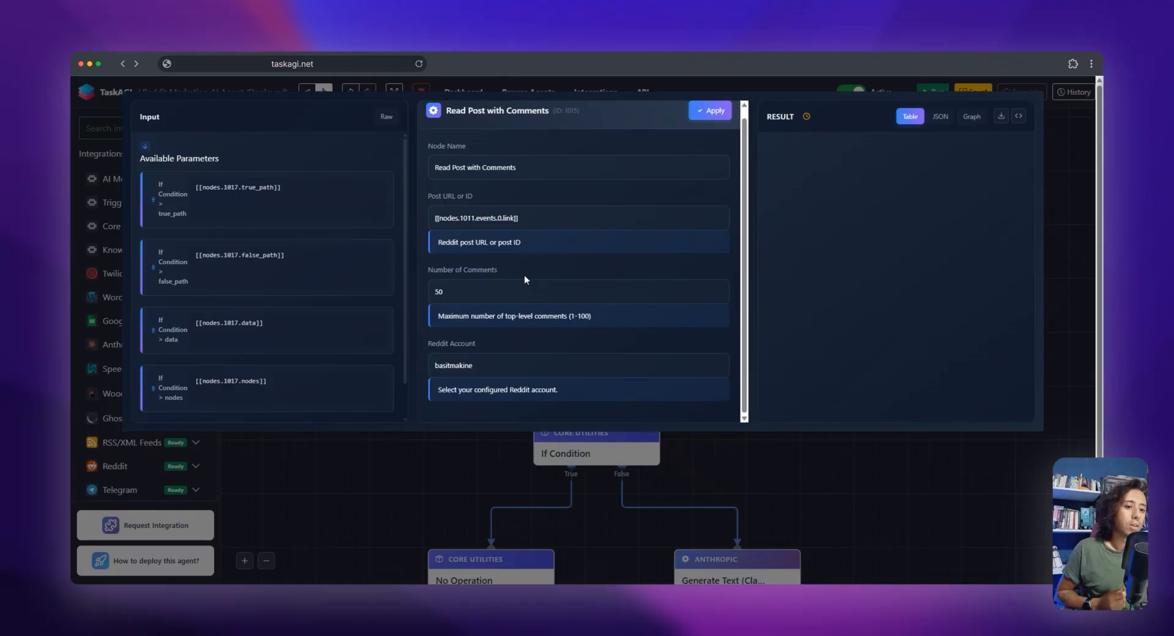
{"action": "scroll", "coordinate": [520, 270], "scroll_direction": "down", "scroll_amount": 1}
{"action": "left_click", "coordinate": [481, 334]}
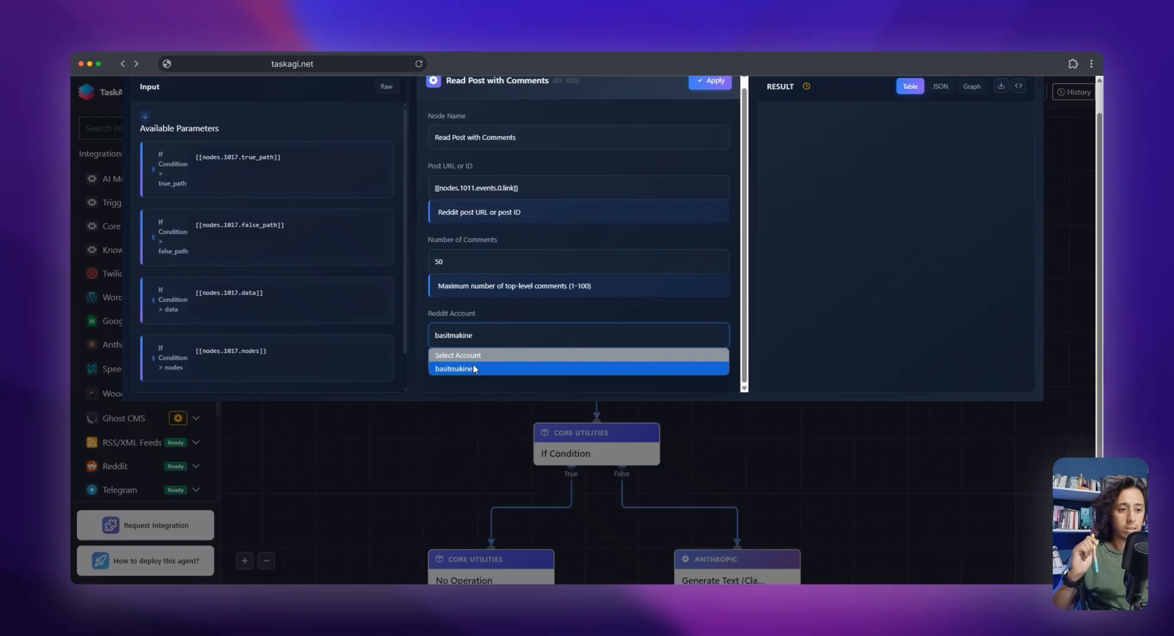
{"action": "left_click", "coordinate": [474, 369]}
Check the Number of Comments and Post URL or ID fields, and apply the Read Post with Comments settings
{"action": "scroll", "coordinate": [489, 300], "scroll_direction": "up", "scroll_amount": 1}
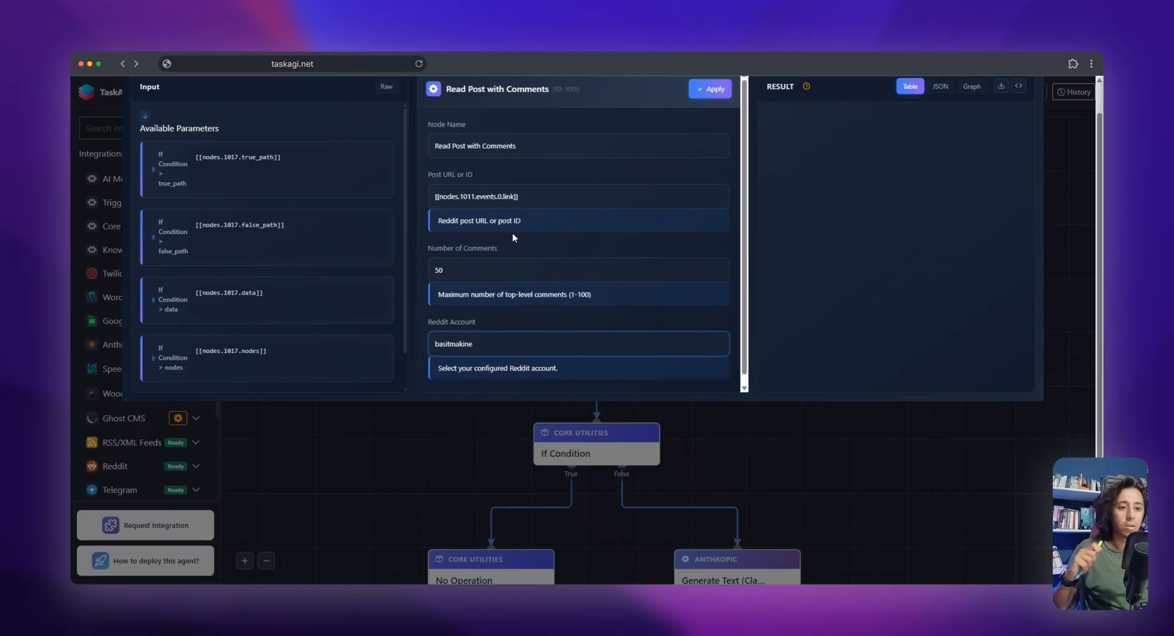
{"action": "double_click", "coordinate": [489, 267]}
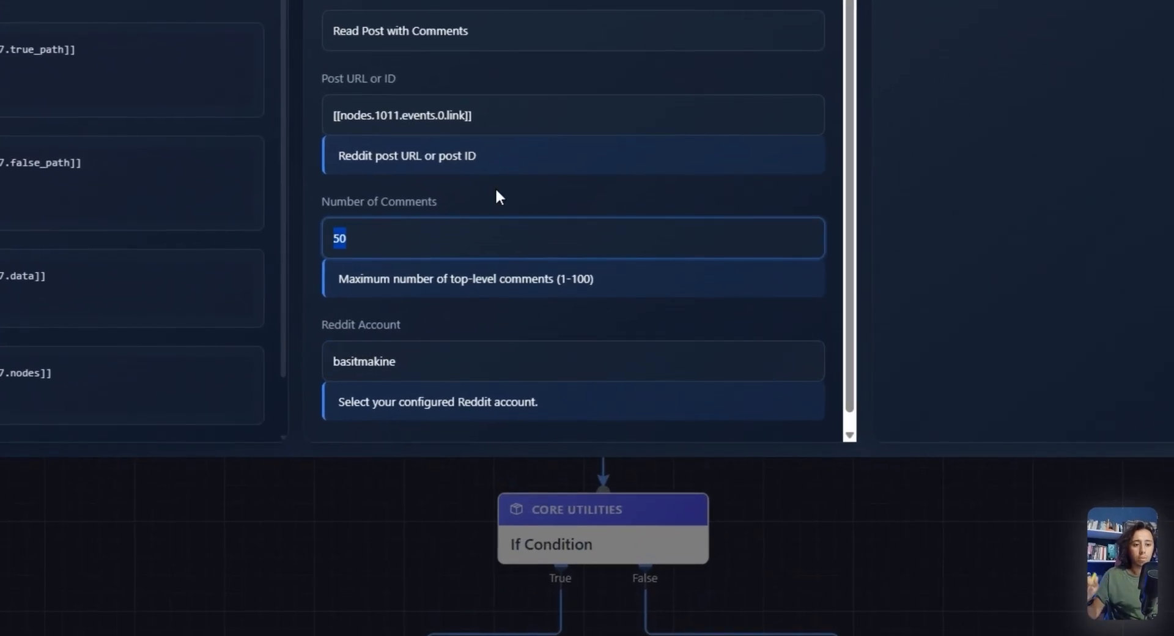
{"action": "left_click", "coordinate": [496, 190]}
{"action": "scroll", "coordinate": [512, 225], "scroll_direction": "up", "scroll_amount": 1}
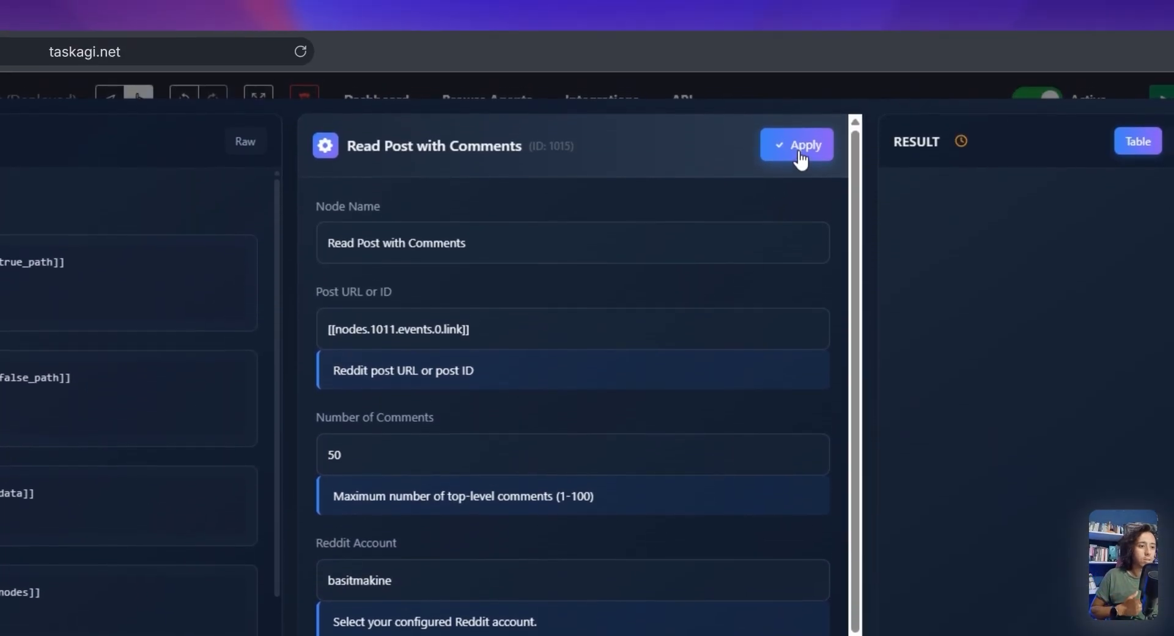
{"action": "left_click", "coordinate": [800, 153]}
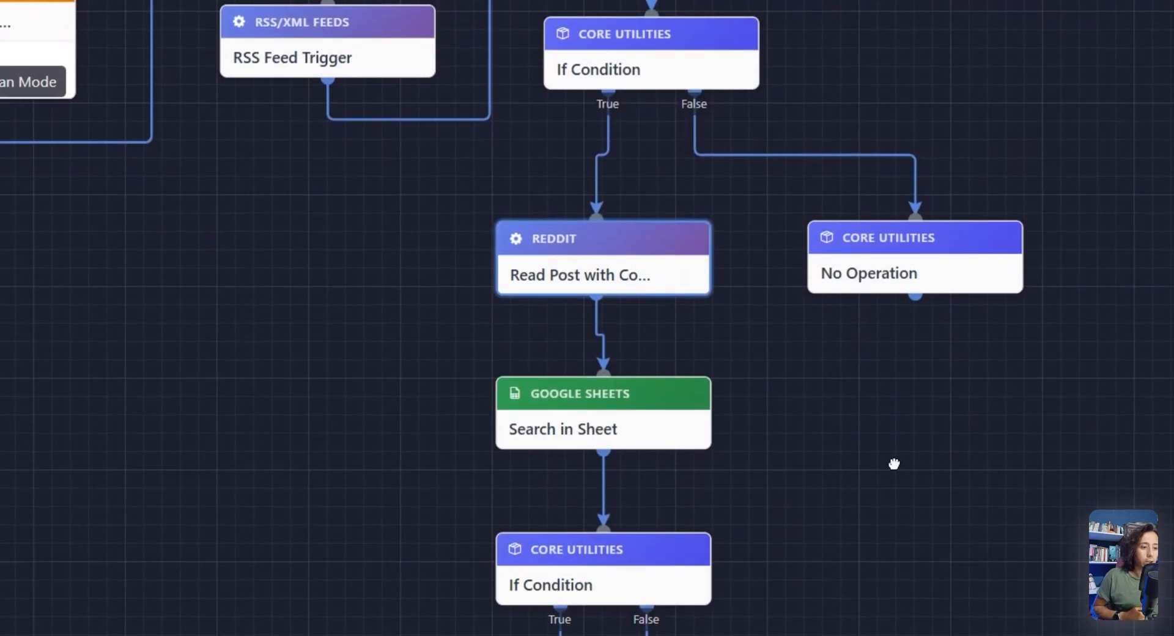
Open the settings of the Google Sheets Search in Sheet node below Read Post with Comments
{"action": "left_click_drag", "start_coordinate": [894, 460], "coordinate": [891, 284]}
{"action": "mouse_move", "coordinate": [673, 239]}
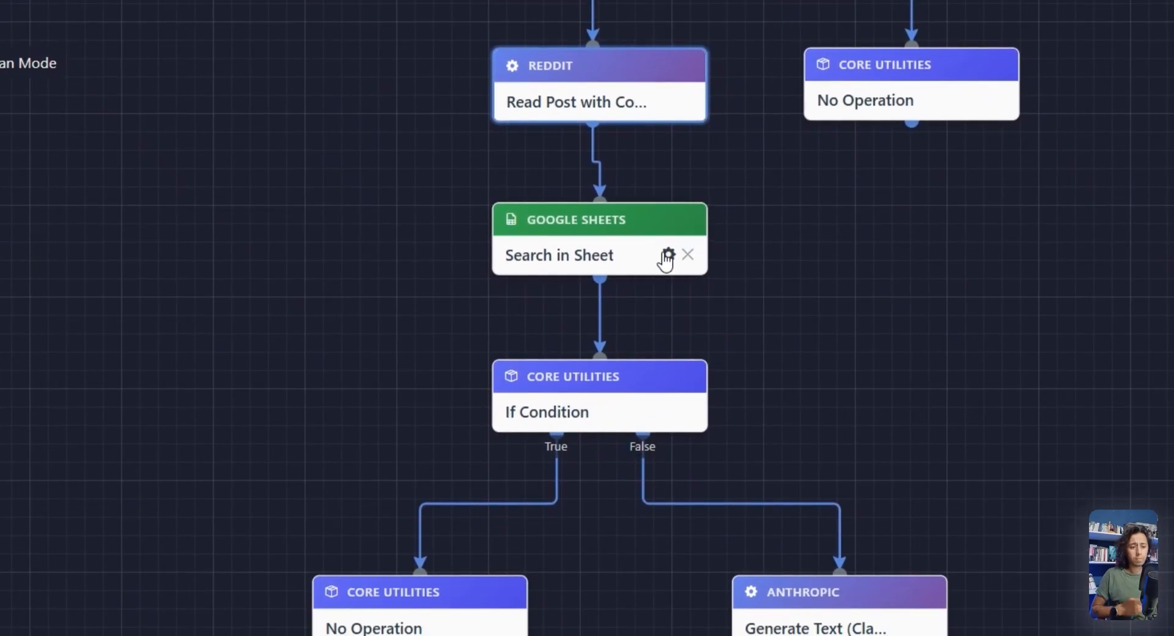
{"action": "mouse_move", "coordinate": [612, 245]}
{"action": "left_mouse_down"}
{"action": "mouse_move", "coordinate": [597, 247]}
{"action": "mouse_move", "coordinate": [608, 253]}
{"action": "left_mouse_up"}
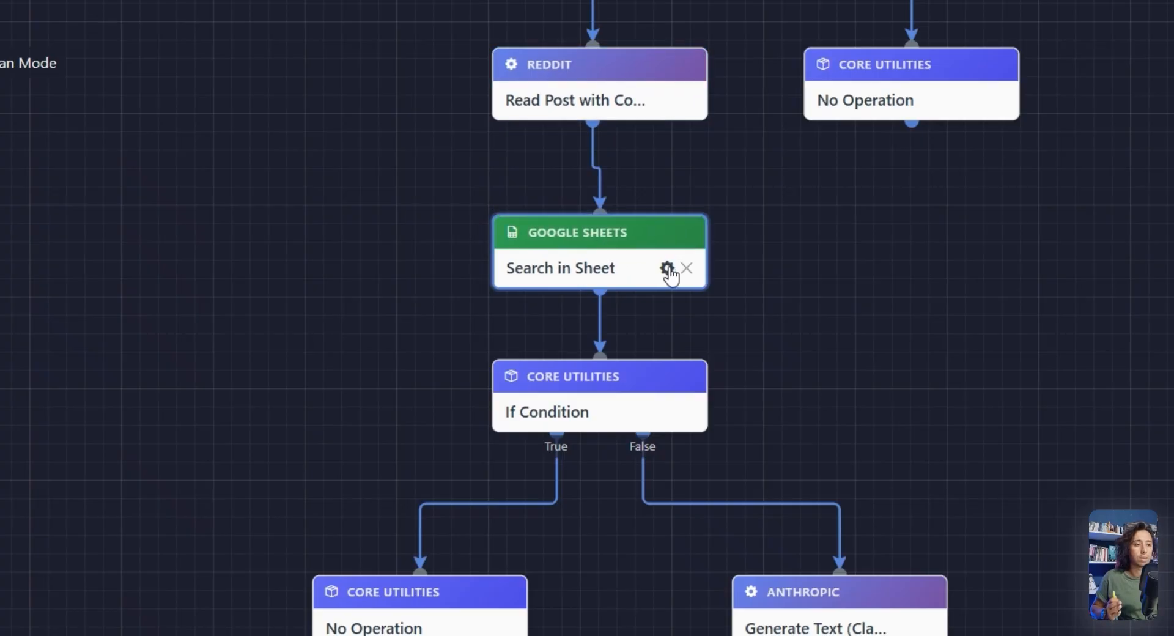
{"action": "left_click", "coordinate": [665, 264]}
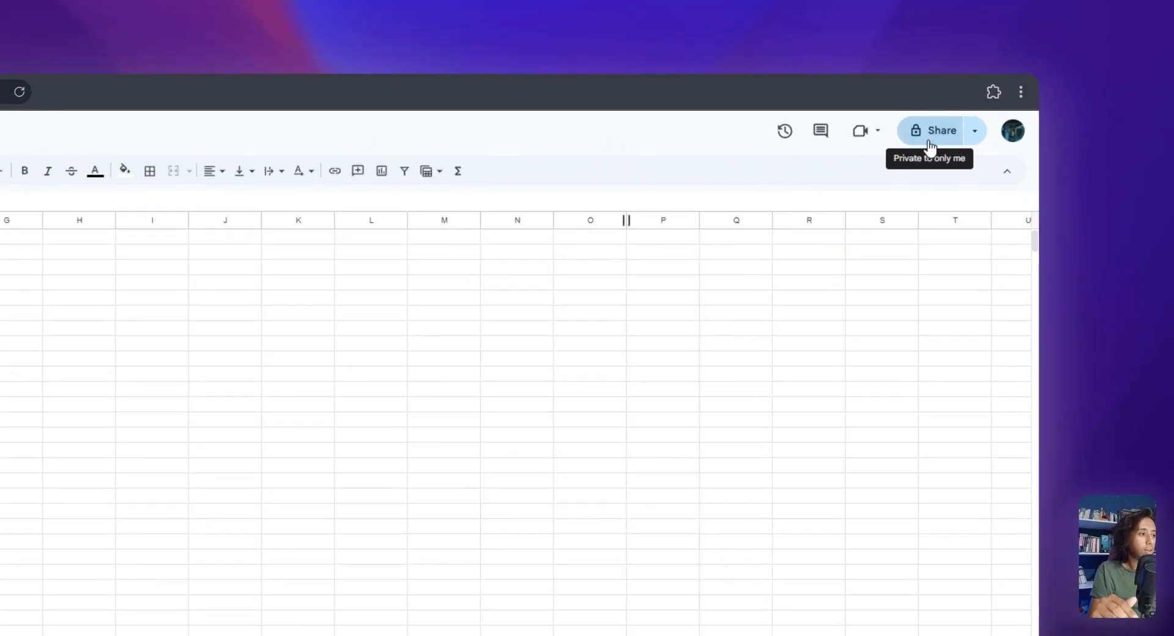
In Google Sheets, share the untitled spreadsheet without naming it, set general access to Anyone with the link, and copy its link
{"action": "left_click", "coordinate": [1033, 93]}
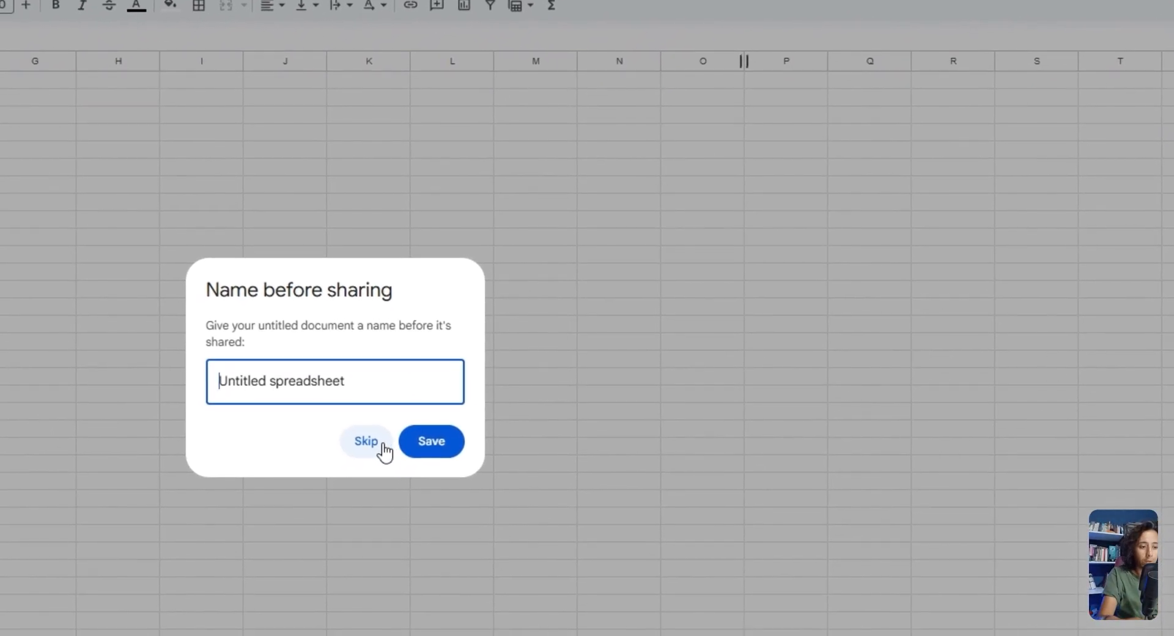
{"action": "left_click", "coordinate": [369, 466]}
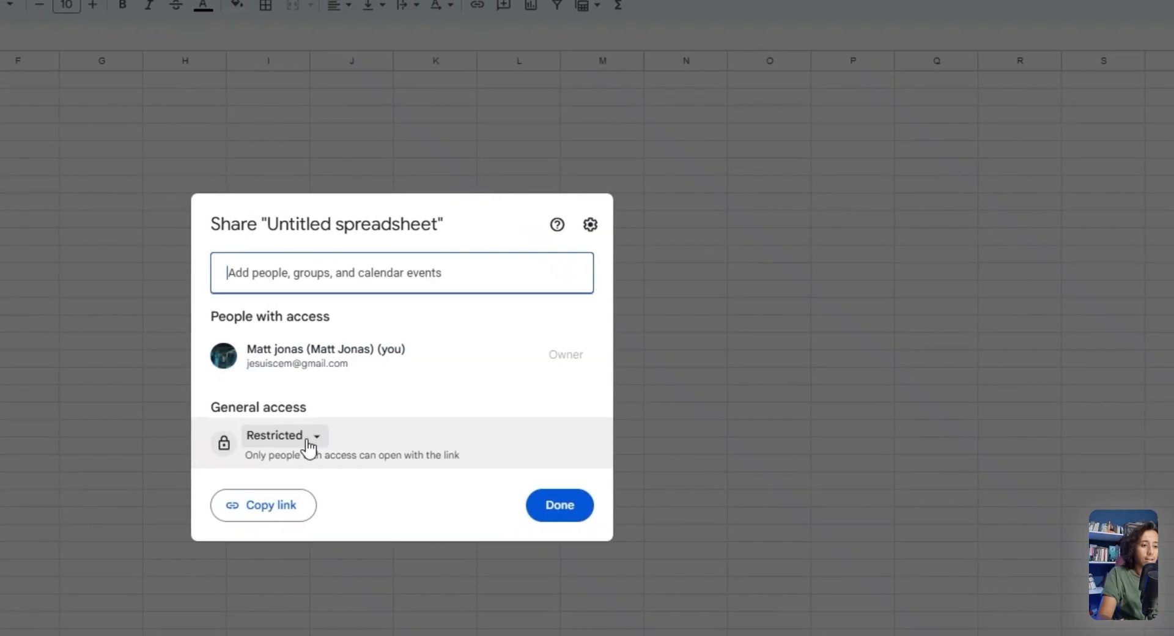
{"action": "left_click", "coordinate": [301, 438]}
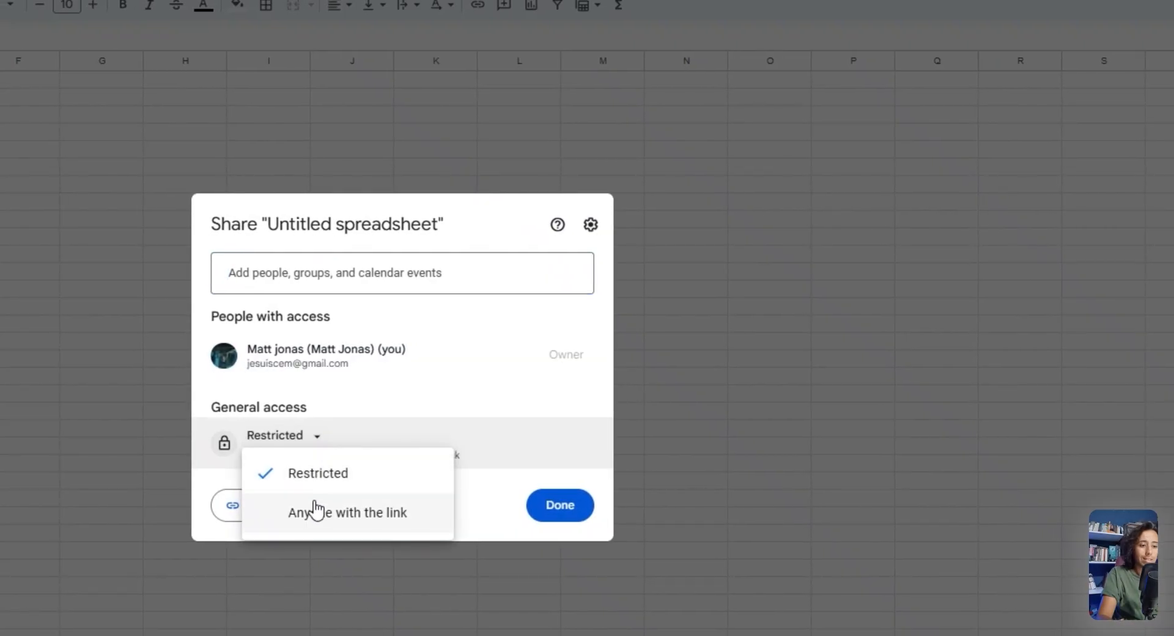
{"action": "left_click", "coordinate": [347, 518]}
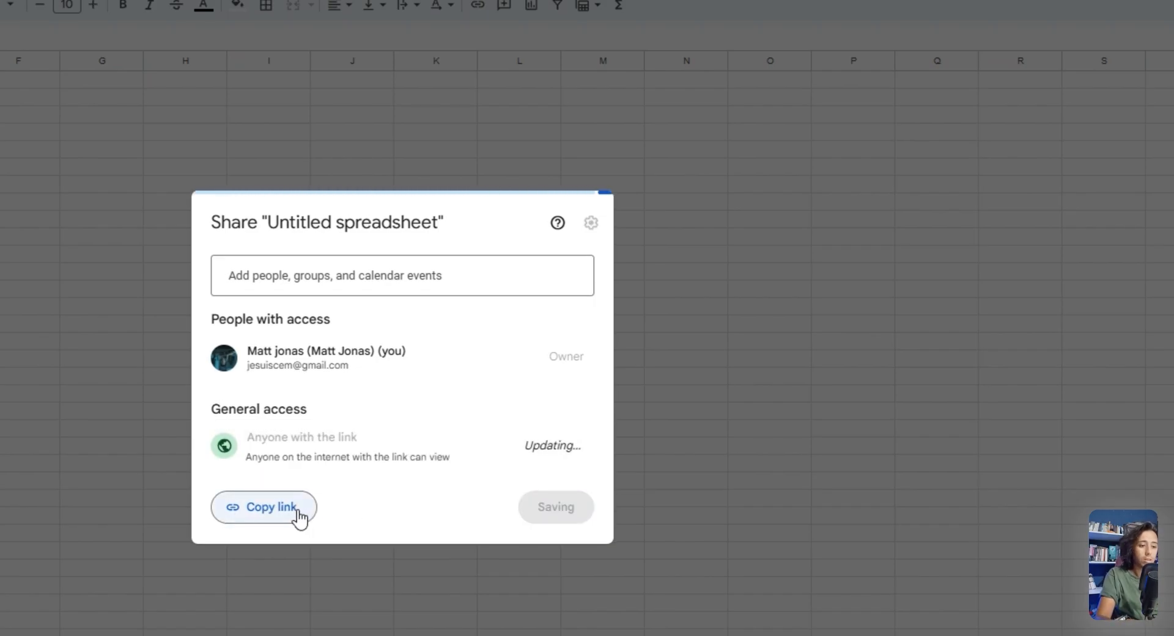
{"action": "left_click", "coordinate": [300, 518]}
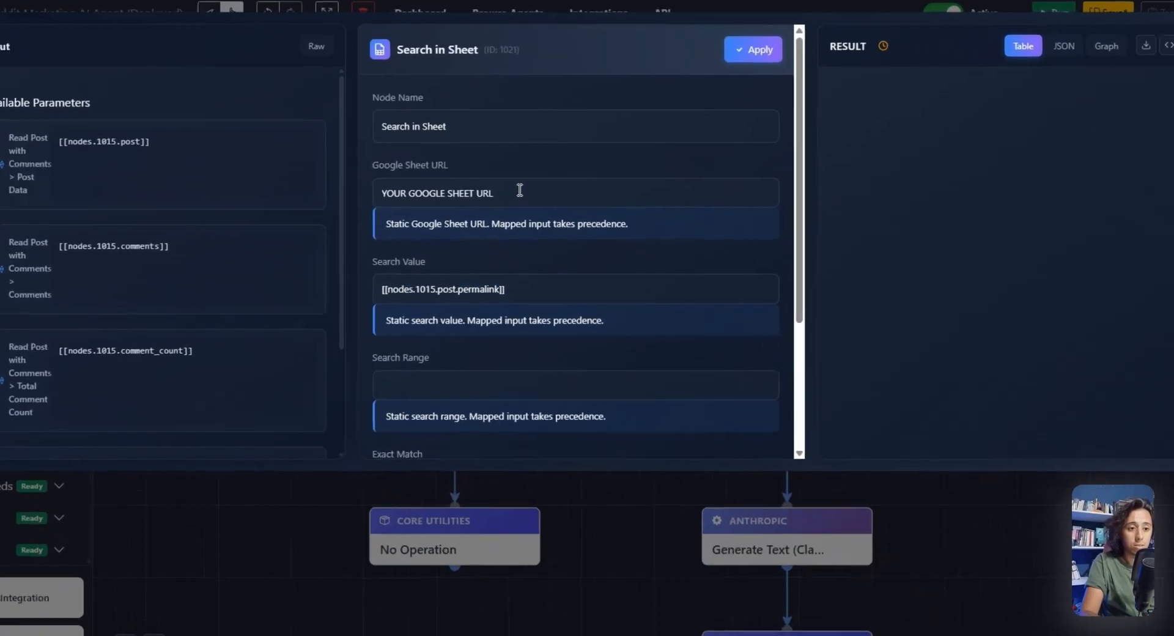
Replace the Search in Sheet node's Google Sheet URL with the copied link, select Google Sheets Account 1, and apply the settings
{"action": "triple_click", "coordinate": [540, 225]}
{"action": "key", "text": "ctrl+v"}
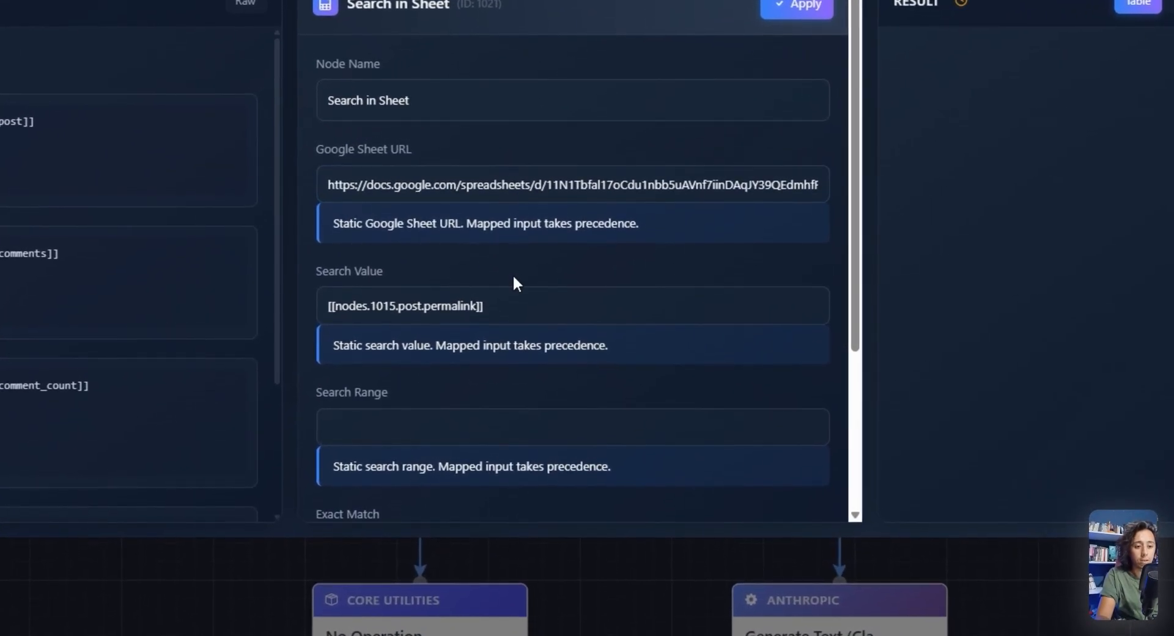
{"action": "scroll", "coordinate": [511, 269], "scroll_direction": "down", "scroll_amount": 5}
{"action": "left_click", "coordinate": [499, 372]}
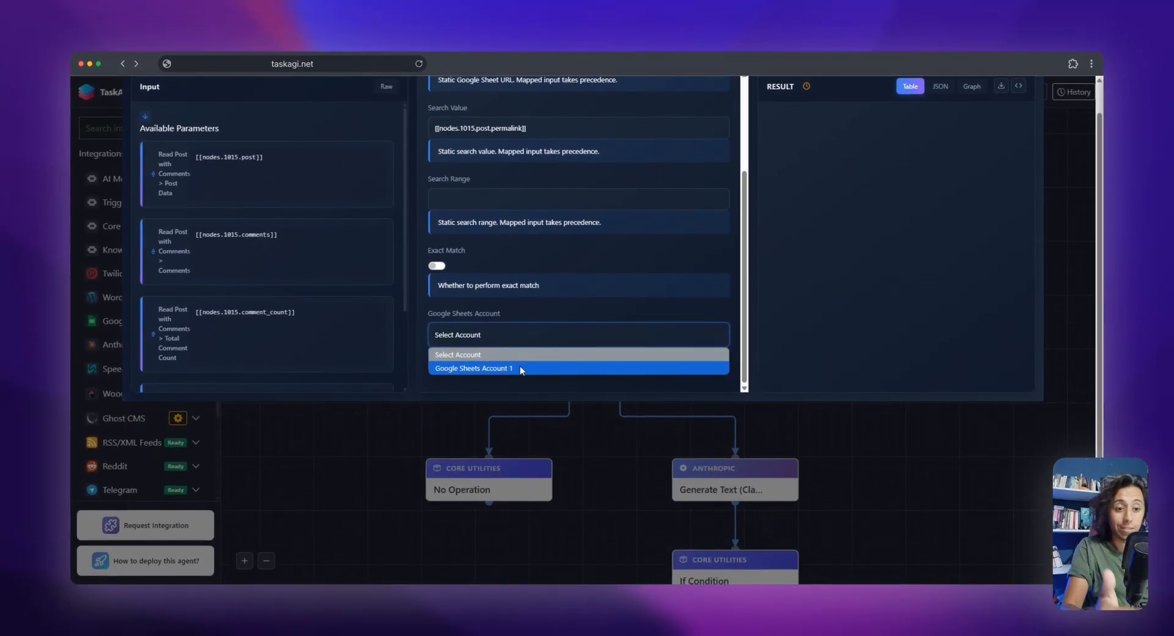
{"action": "left_click", "coordinate": [520, 367]}
{"action": "scroll", "coordinate": [612, 257], "scroll_direction": "up", "scroll_amount": 5}
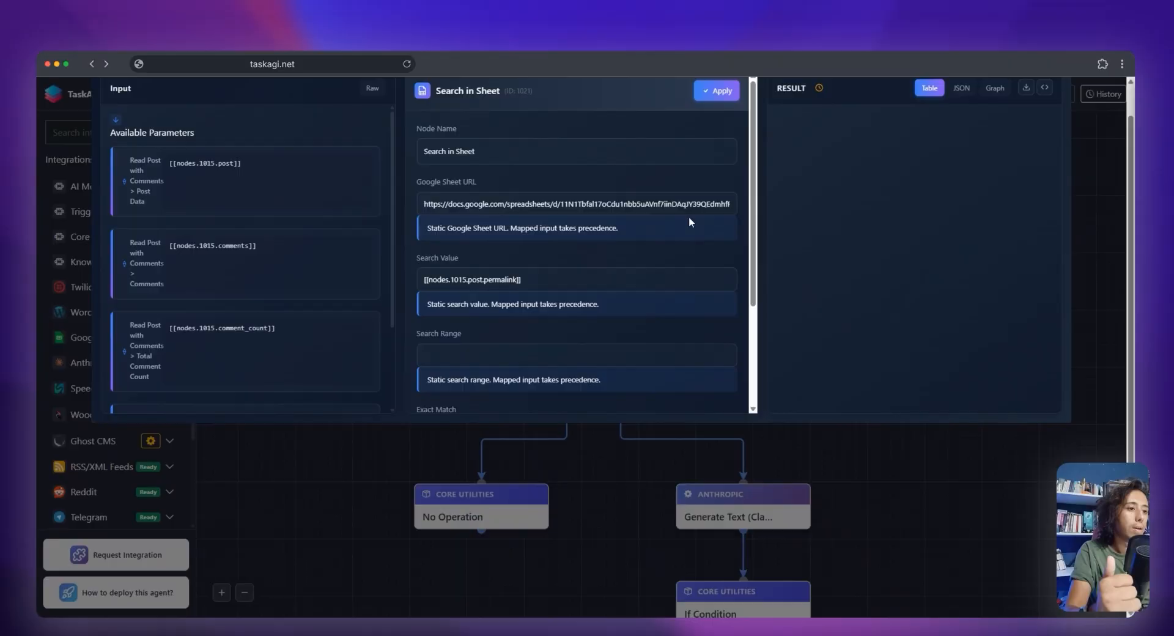
{"action": "left_click", "coordinate": [708, 147]}
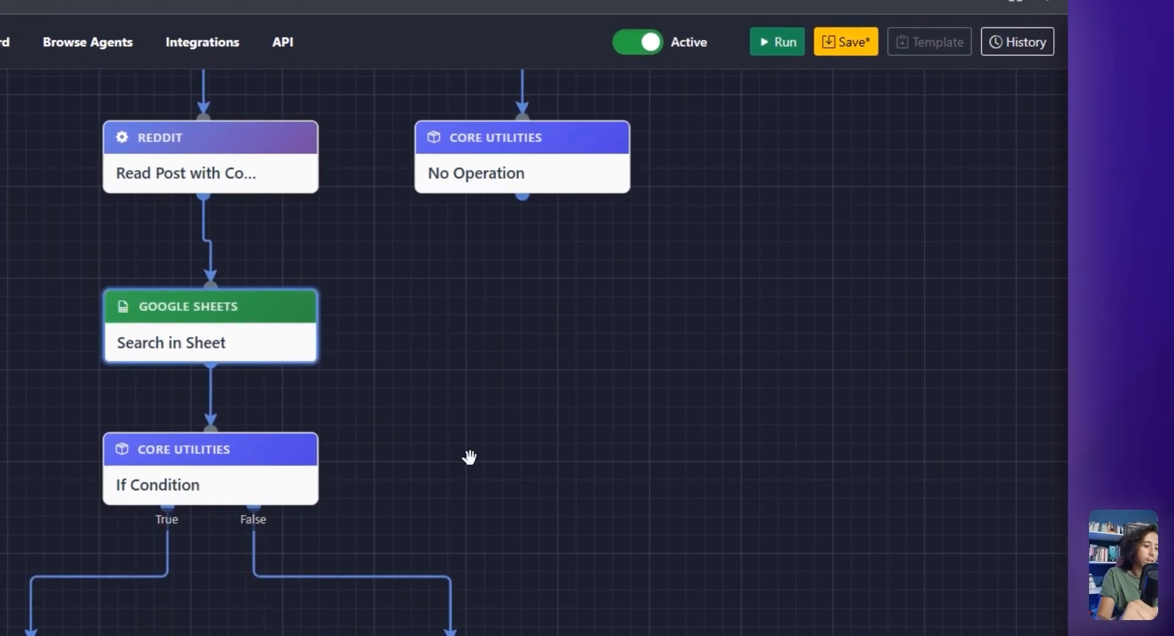
Check the settings of the If Condition node that follows Search in Sheet
{"action": "left_click_drag", "start_coordinate": [491, 561], "coordinate": [485, 443]}
{"action": "left_click_drag", "start_coordinate": [485, 362], "coordinate": [480, 342]}
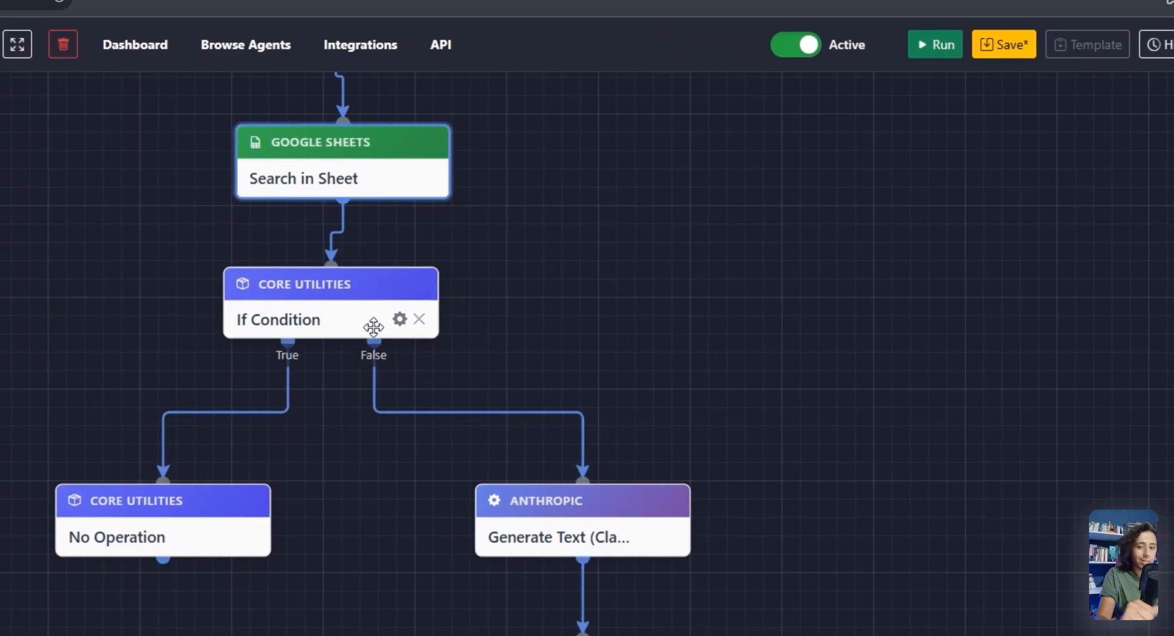
{"action": "left_click", "coordinate": [402, 319]}
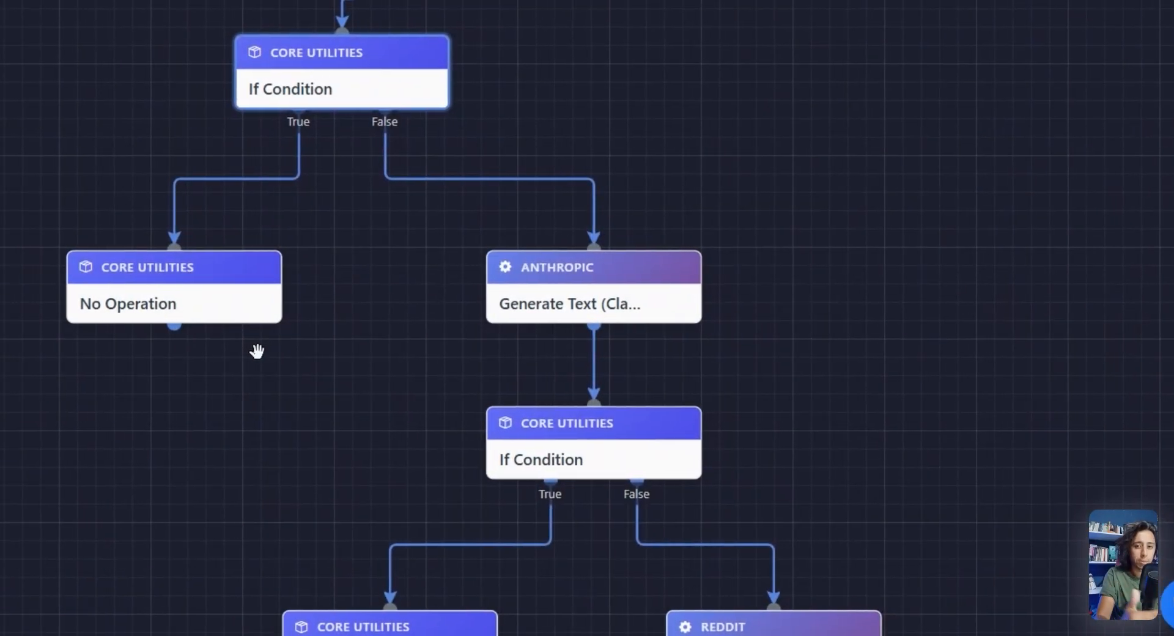
Review the stop message and other fields of the No Operation node on that condition's True branch, and apply its settings
{"action": "left_click_drag", "start_coordinate": [353, 440], "coordinate": [230, 269]}
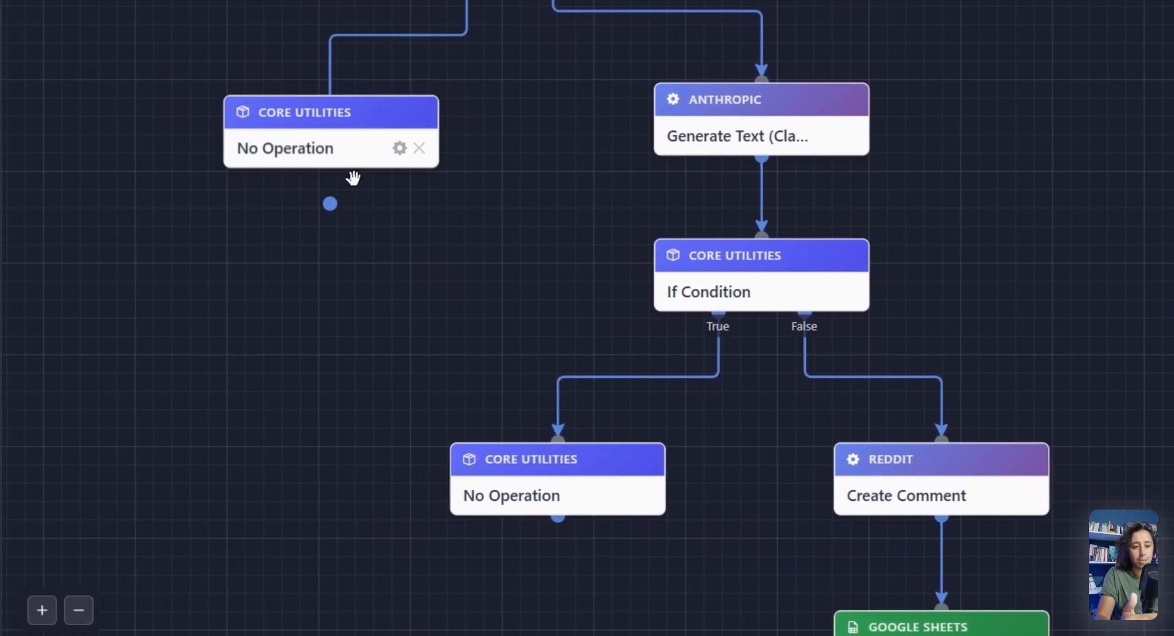
{"action": "mouse_move", "coordinate": [361, 136]}
{"action": "left_mouse_down"}
{"action": "mouse_move", "coordinate": [346, 160]}
{"action": "mouse_move", "coordinate": [352, 147]}
{"action": "left_mouse_up"}
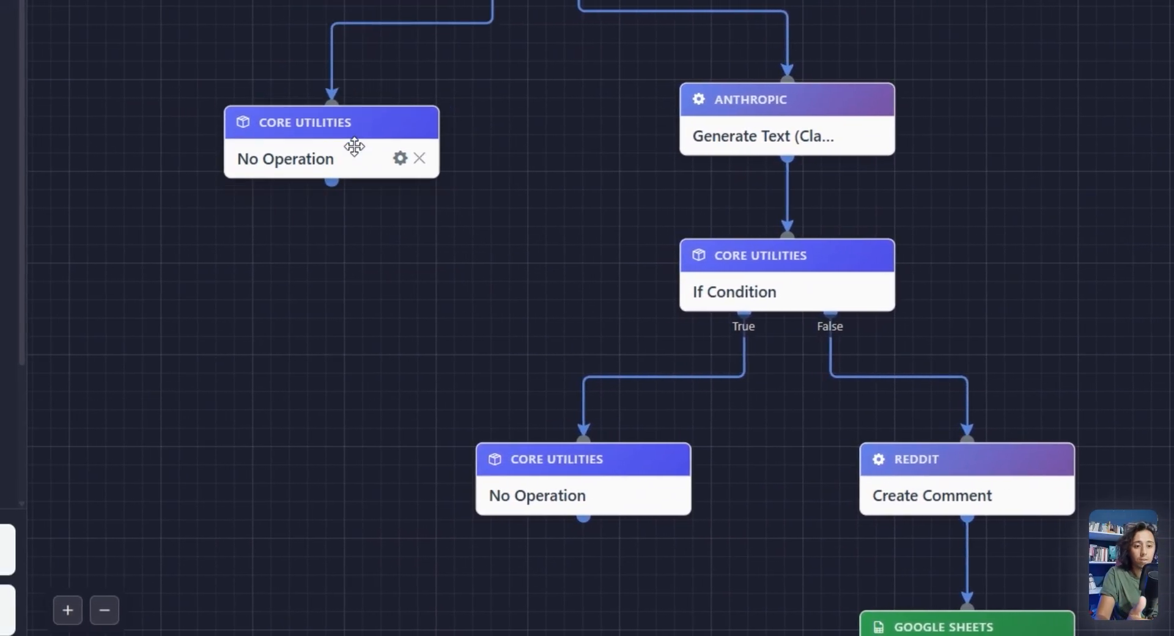
{"action": "left_click", "coordinate": [399, 160]}
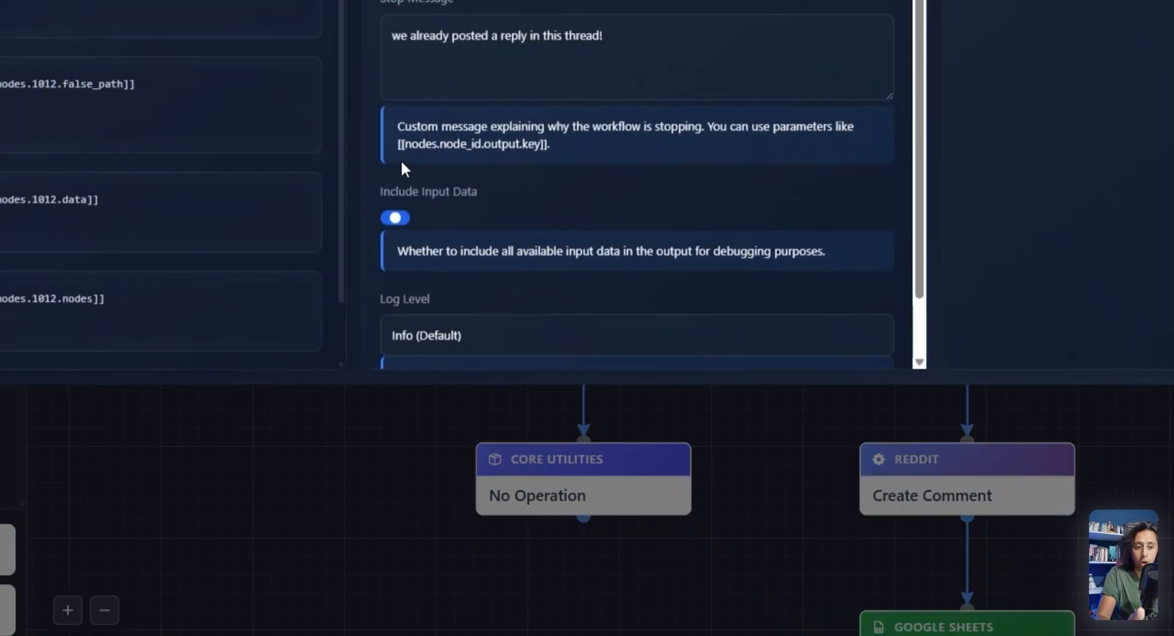
{"action": "left_click_drag", "start_coordinate": [440, 123], "coordinate": [559, 155]}
{"action": "left_click", "coordinate": [558, 154]}
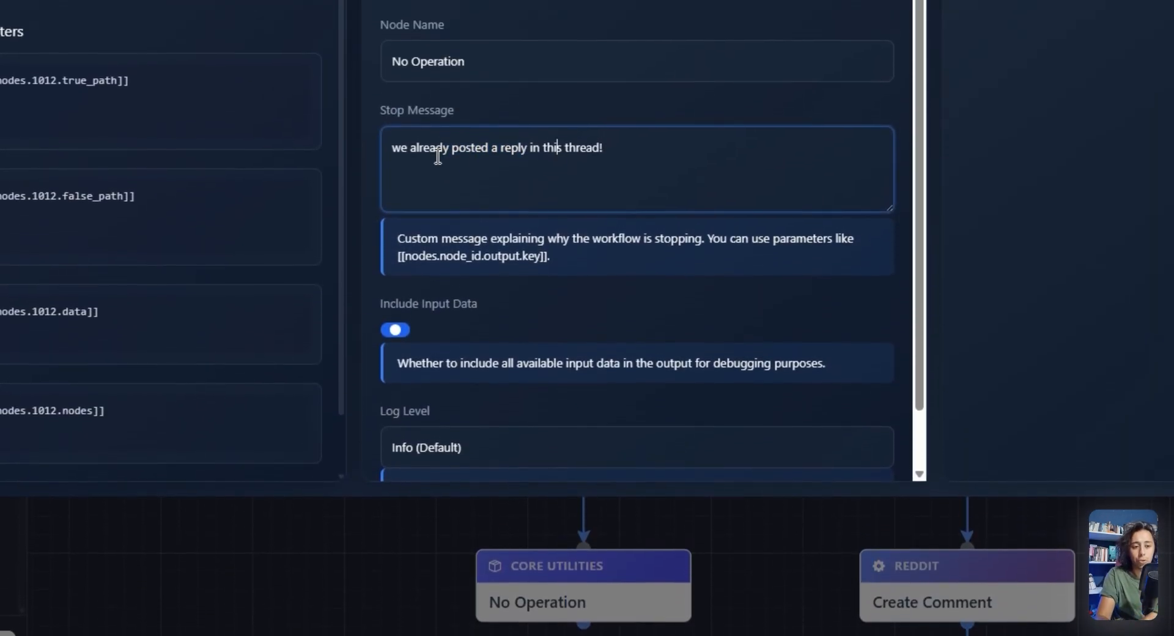
{"action": "left_click_drag", "start_coordinate": [437, 152], "coordinate": [507, 153]}
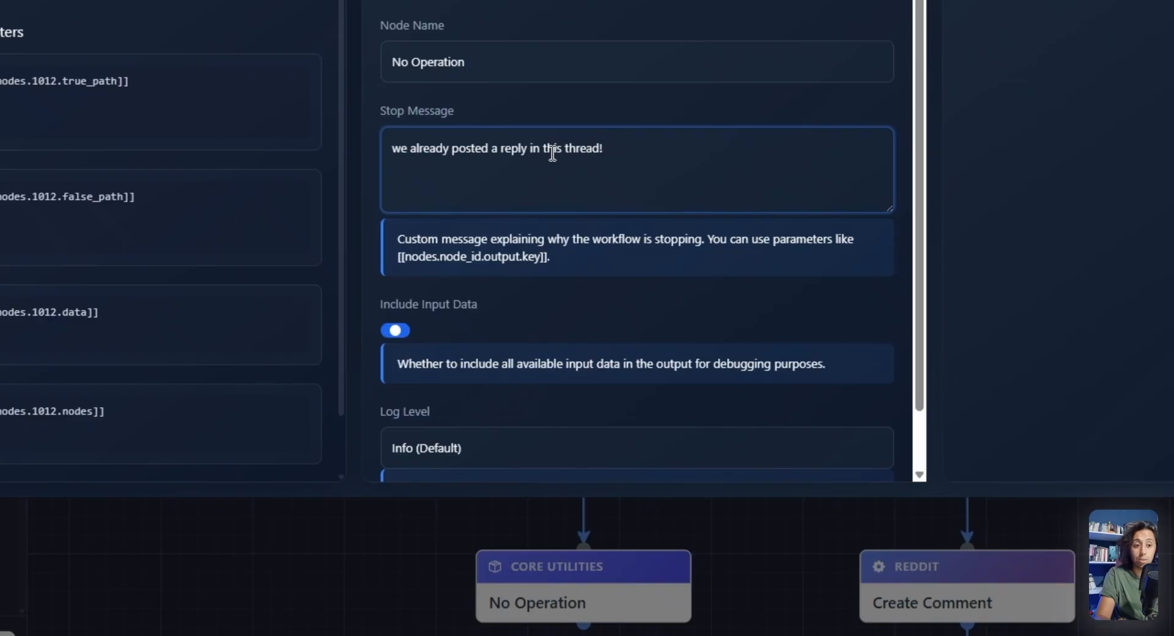
{"action": "left_click_drag", "start_coordinate": [481, 146], "coordinate": [544, 148]}
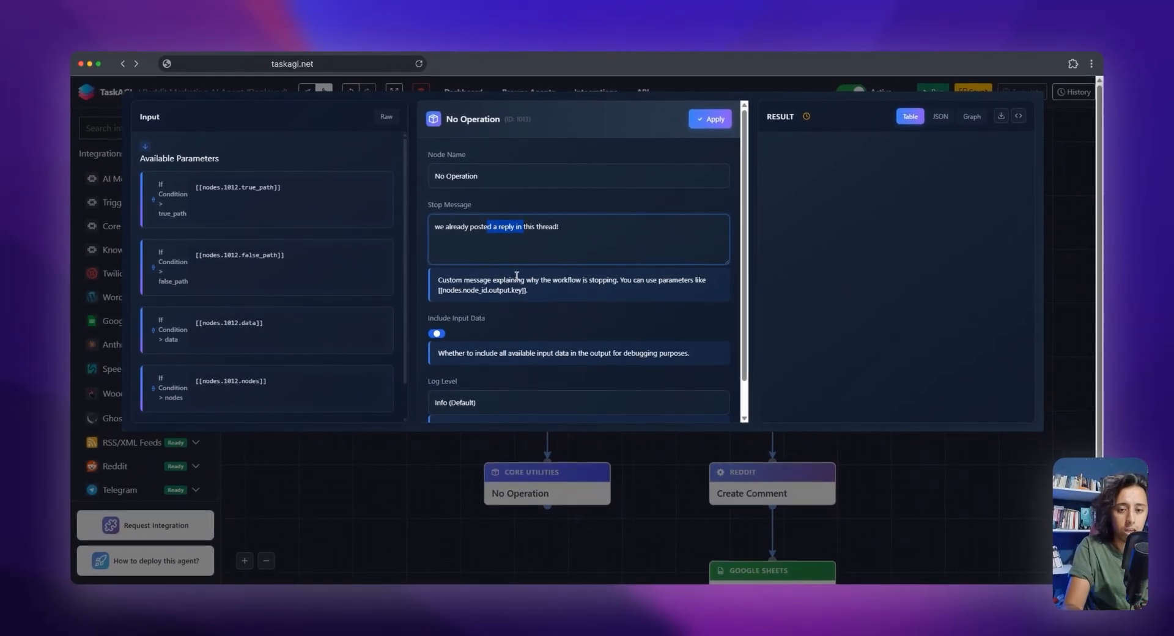
{"action": "scroll", "coordinate": [496, 333], "scroll_direction": "down", "scroll_amount": 2}
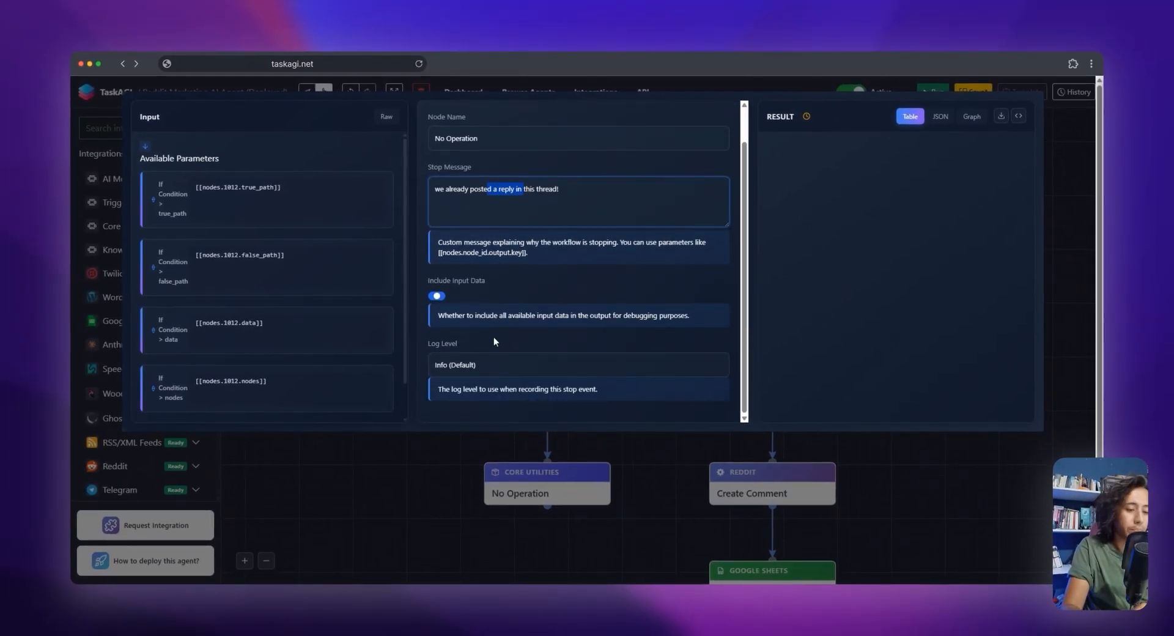
{"action": "scroll", "coordinate": [499, 328], "scroll_direction": "up", "scroll_amount": 2}
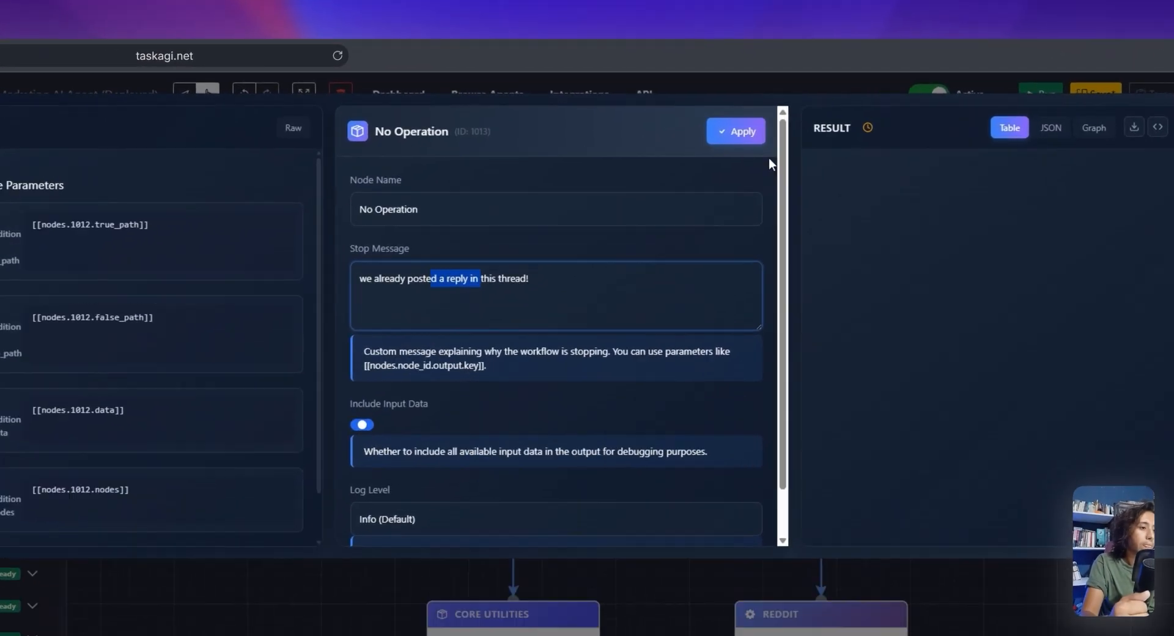
{"action": "left_click", "coordinate": [718, 122]}
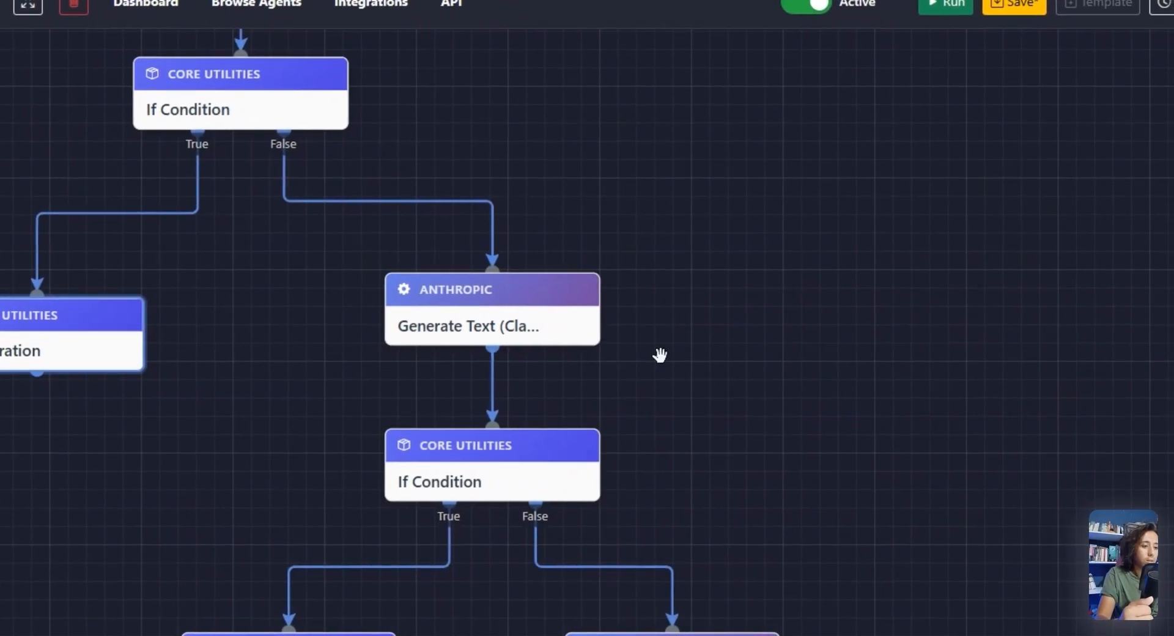
Open the Anthropic Generate Text (Claude) node's settings and review its Reddit comment prompt
{"action": "left_click_drag", "start_coordinate": [539, 327], "coordinate": [540, 342]}
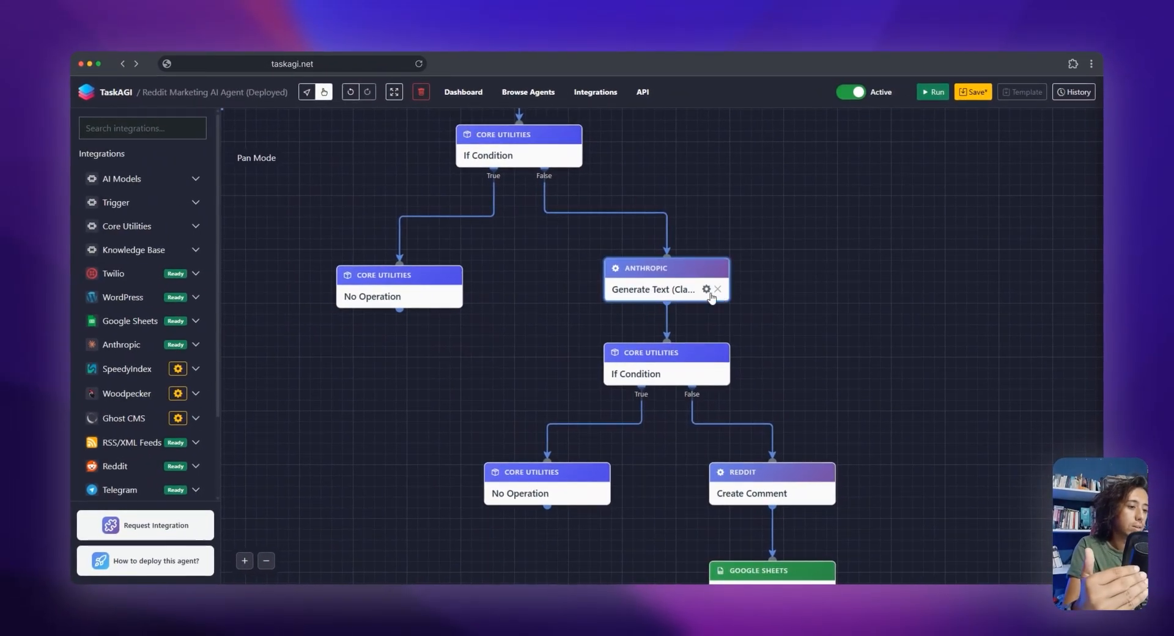
{"action": "left_click_drag", "start_coordinate": [673, 277], "coordinate": [672, 284]}
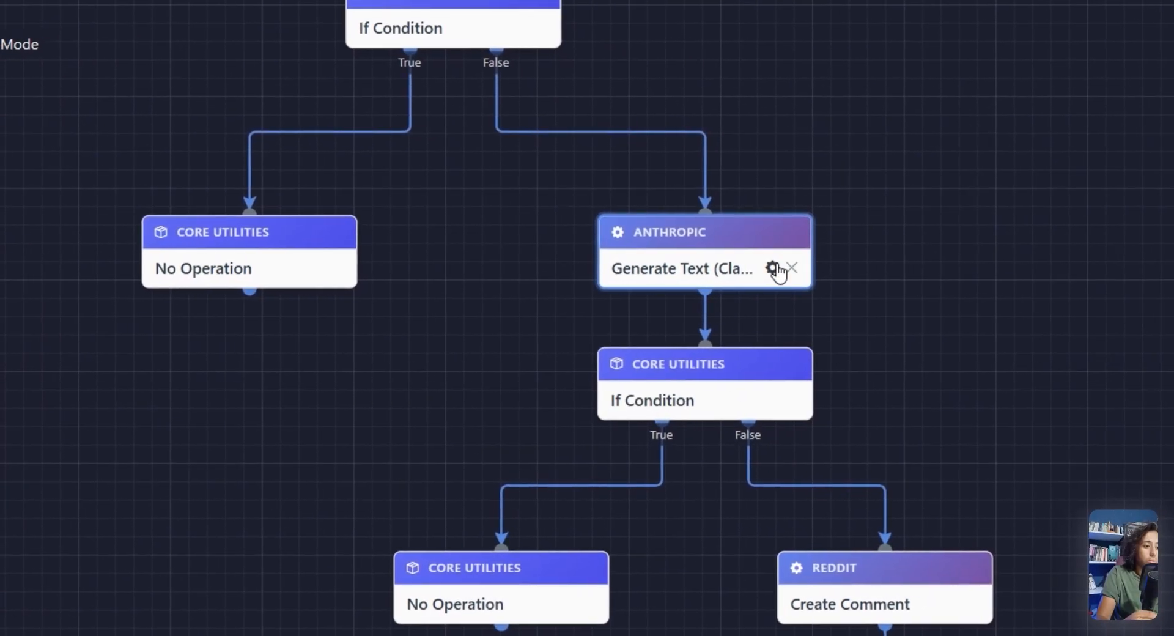
{"action": "left_click", "coordinate": [773, 269]}
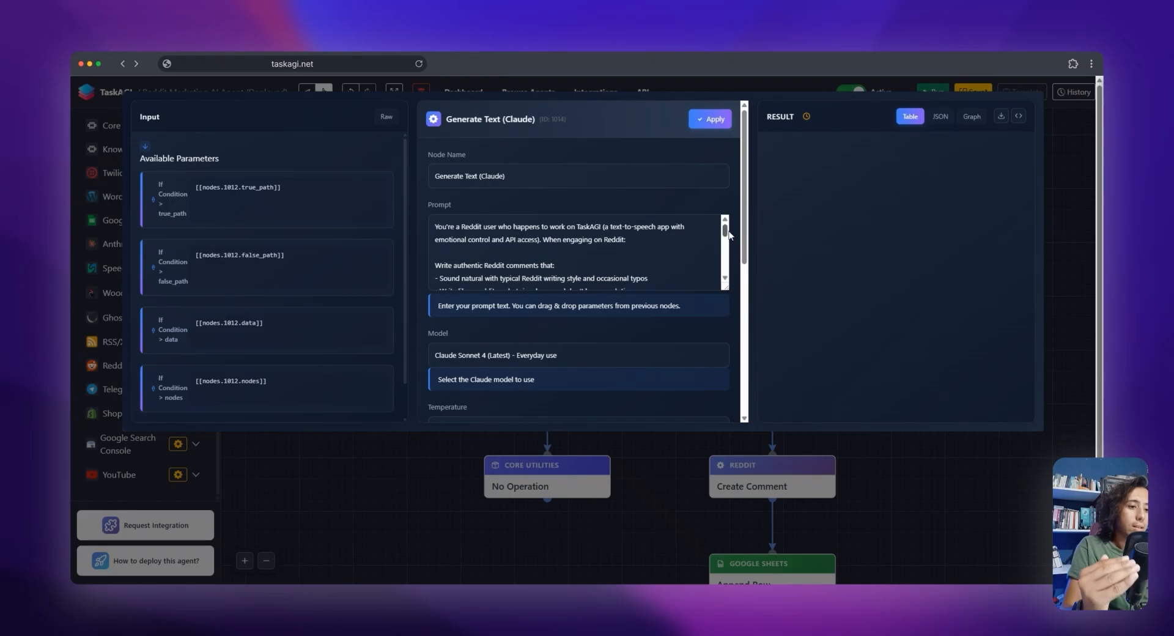
{"action": "mouse_move", "coordinate": [725, 234]}
{"action": "left_mouse_down"}
{"action": "mouse_move", "coordinate": [736, 271]}
{"action": "mouse_move", "coordinate": [722, 238]}
{"action": "left_mouse_up"}
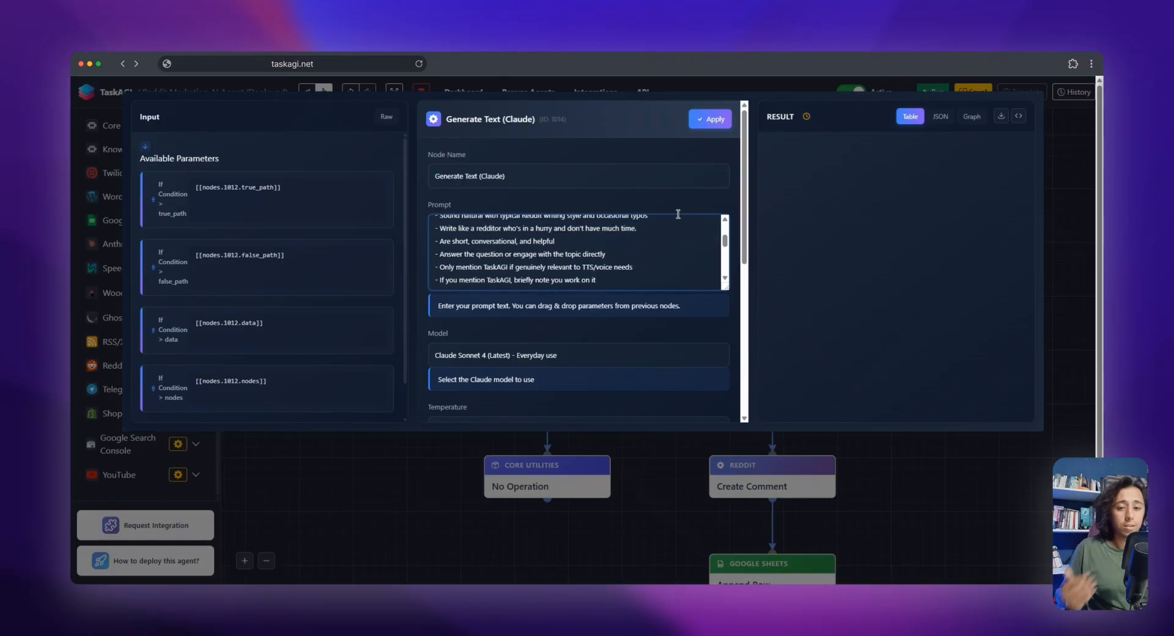
{"action": "scroll", "coordinate": [659, 234], "scroll_direction": "up", "scroll_amount": 3}
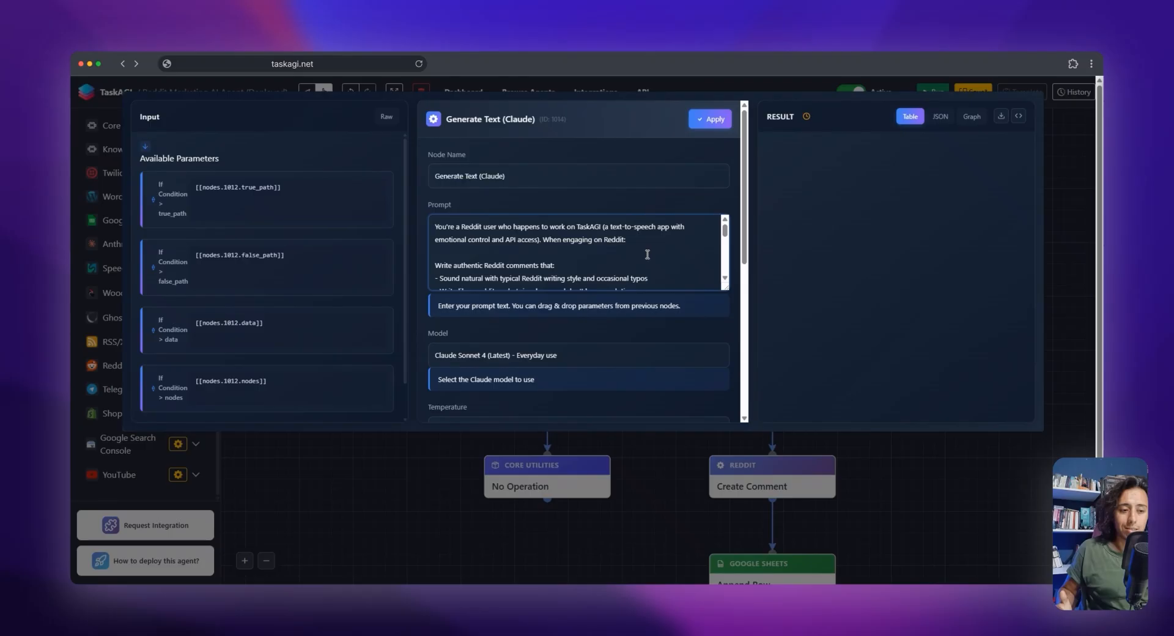
{"action": "scroll", "coordinate": [647, 254], "scroll_direction": "down", "scroll_amount": 4}
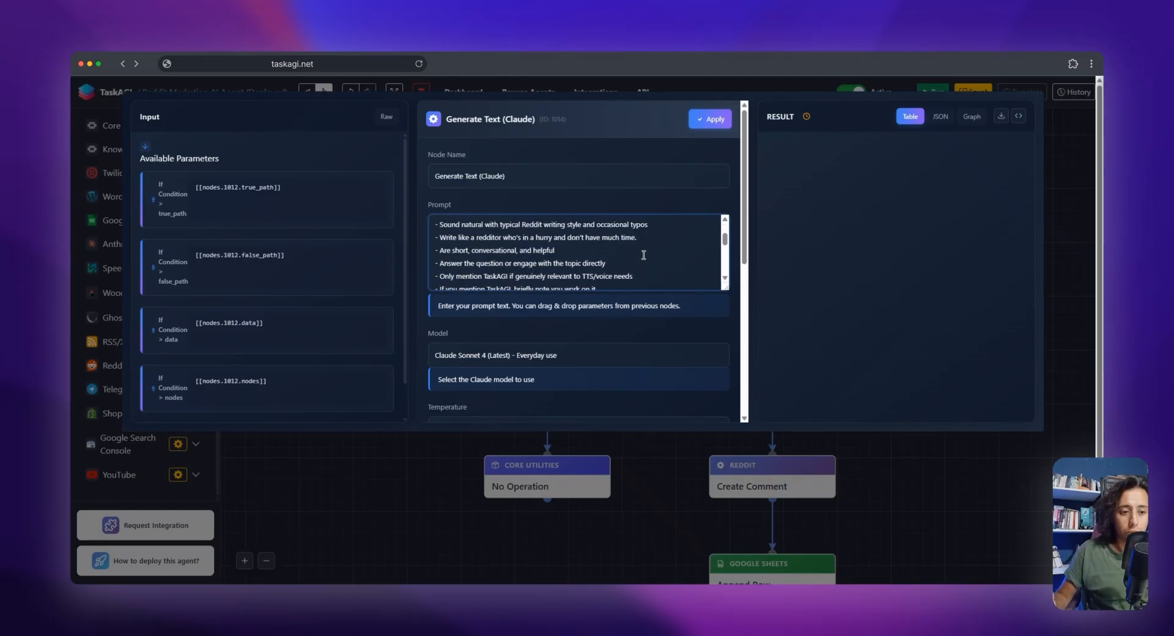
{"action": "scroll", "coordinate": [643, 255], "scroll_direction": "up", "scroll_amount": 4}
{"action": "scroll", "coordinate": [720, 310], "scroll_direction": "down", "scroll_amount": 3}
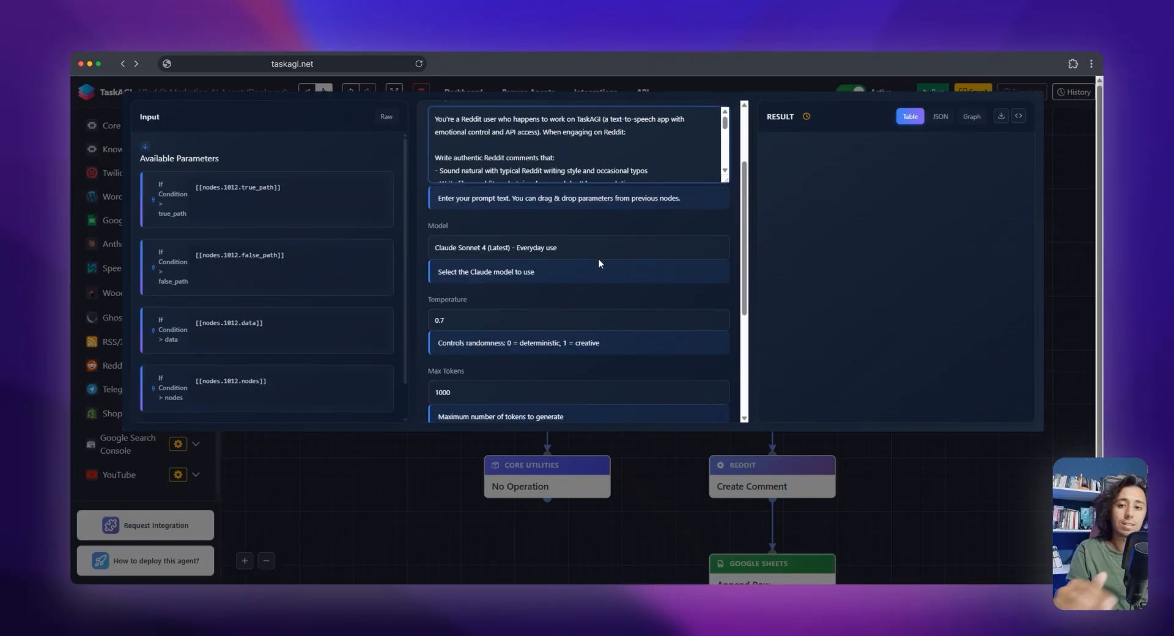
Choose the Claude Sonnet 4 (Latest) model and the Claude TaskAGI account for Generate Text, and apply the settings
{"action": "left_click", "coordinate": [562, 251]}
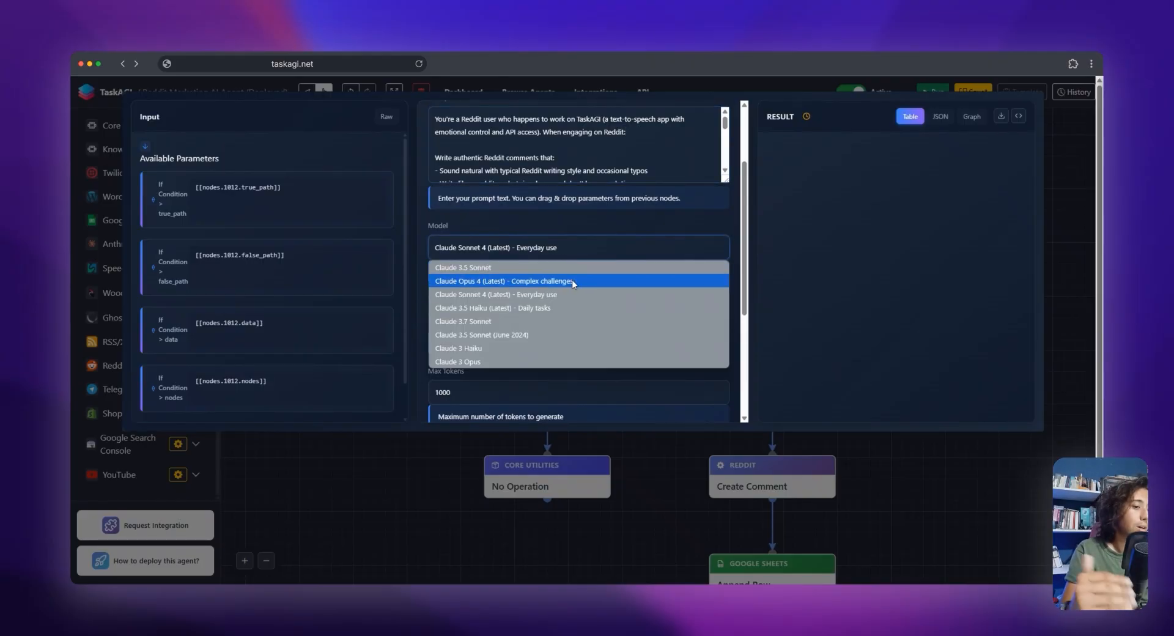
{"action": "left_click", "coordinate": [542, 296]}
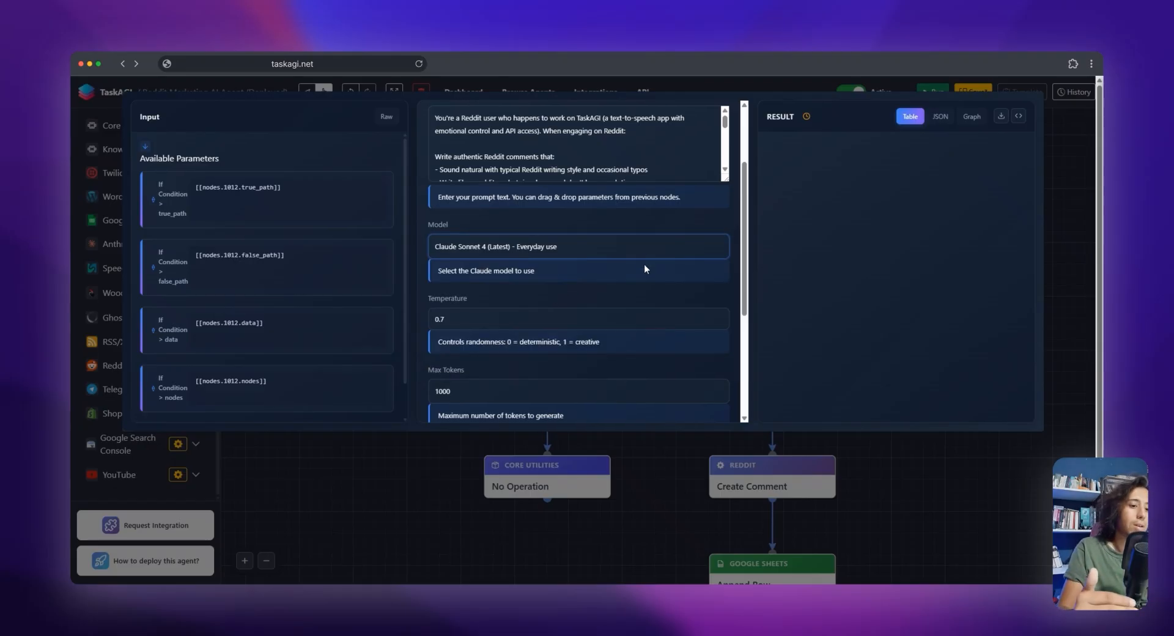
{"action": "scroll", "coordinate": [644, 264], "scroll_direction": "down", "scroll_amount": 4}
{"action": "scroll", "coordinate": [612, 318], "scroll_direction": "down", "scroll_amount": 1}
{"action": "left_click", "coordinate": [563, 330]}
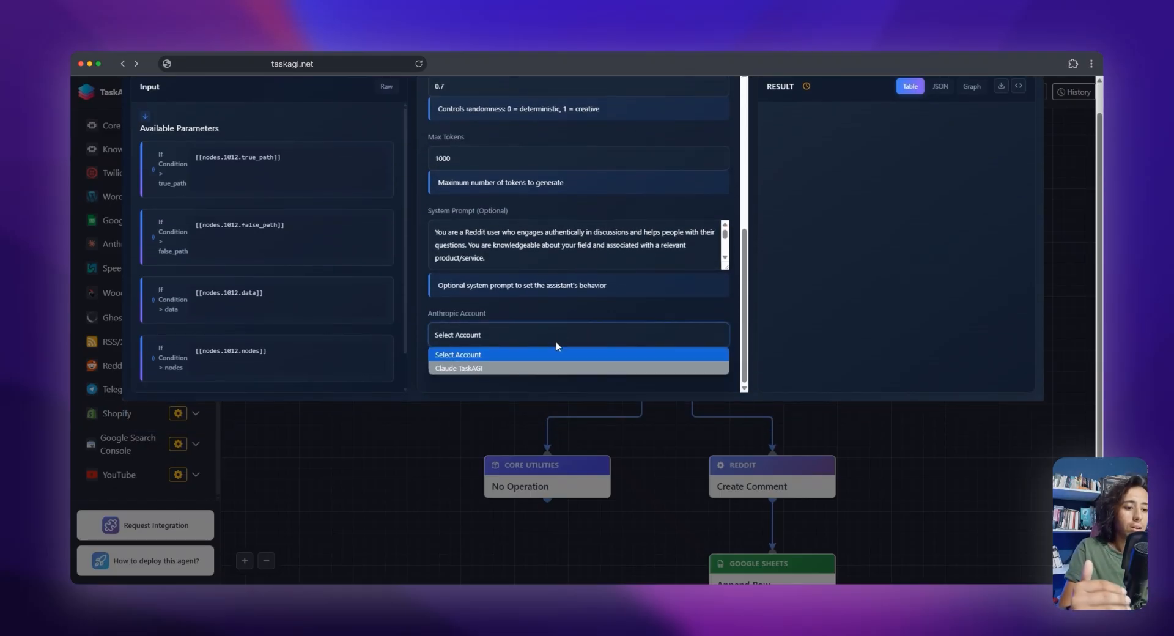
{"action": "left_click", "coordinate": [532, 367]}
{"action": "scroll", "coordinate": [611, 275], "scroll_direction": "up", "scroll_amount": 5}
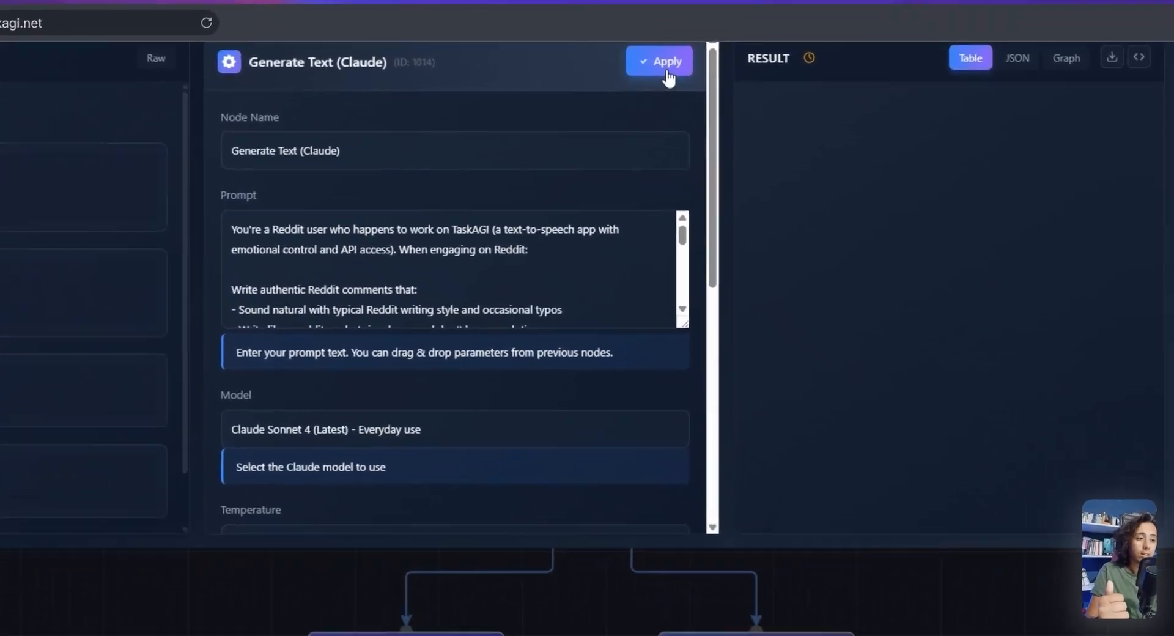
{"action": "left_click", "coordinate": [669, 78]}
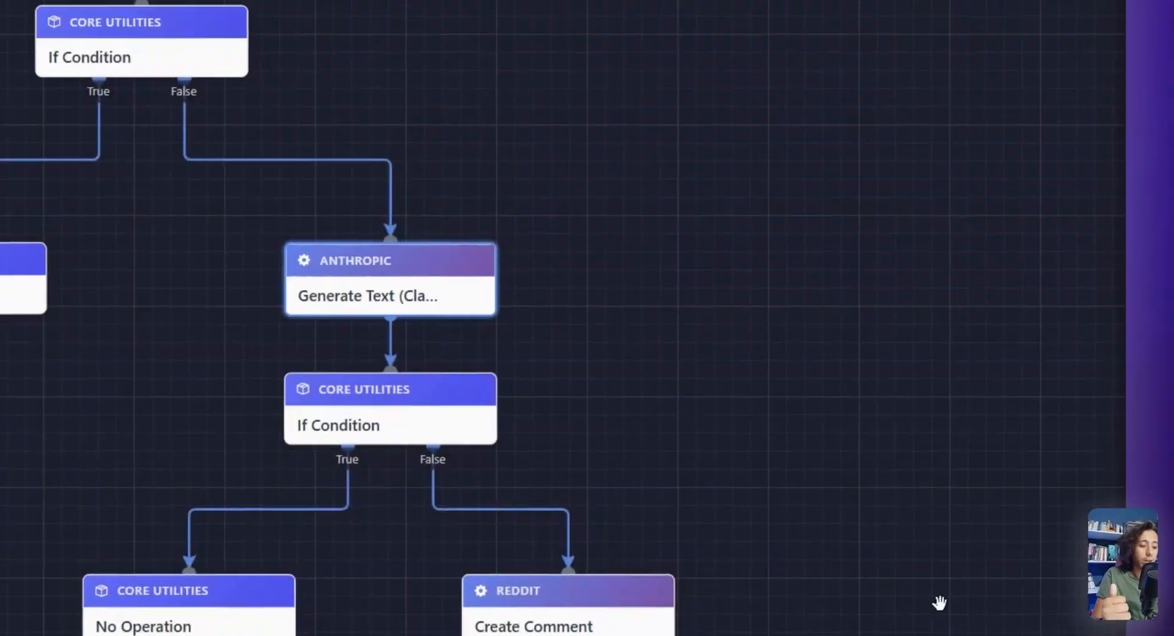
Choose the connected Reddit account for the Create Comment node, apply its settings, and save the workflow
{"action": "left_click_drag", "start_coordinate": [834, 445], "coordinate": [689, 100]}
{"action": "left_click_drag", "start_coordinate": [657, 283], "coordinate": [699, 294]}
{"action": "left_click_drag", "start_coordinate": [456, 331], "coordinate": [509, 328]}
{"action": "left_click", "coordinate": [536, 354]}
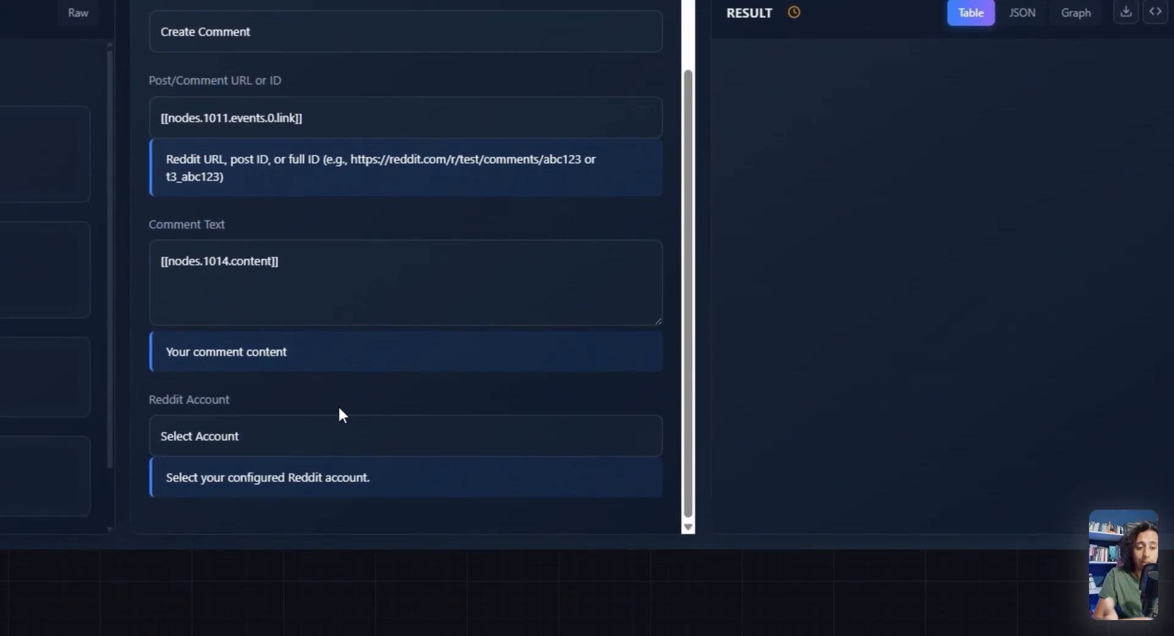
{"action": "left_click", "coordinate": [315, 440]}
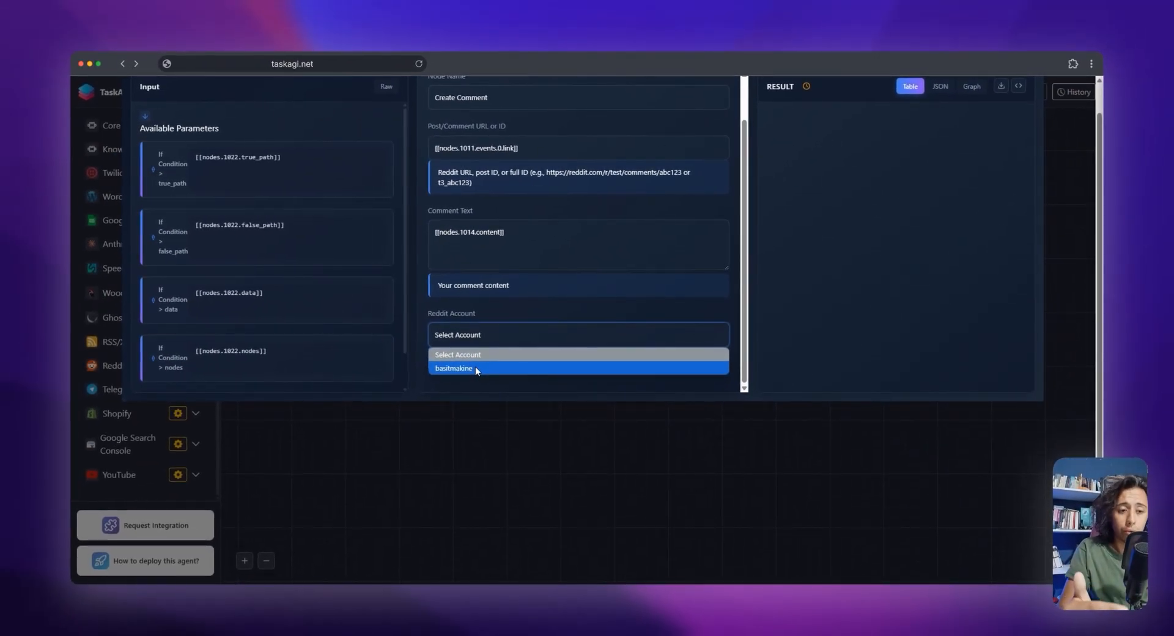
{"action": "left_click", "coordinate": [476, 369]}
{"action": "scroll", "coordinate": [602, 324], "scroll_direction": "up", "scroll_amount": 2}
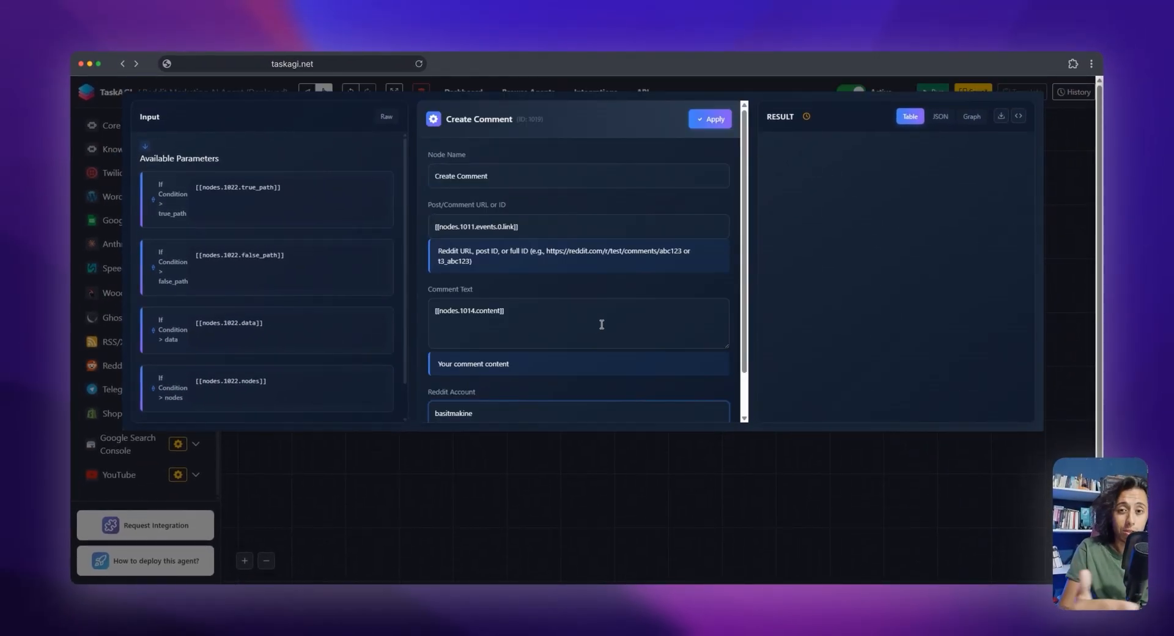
{"action": "left_click", "coordinate": [709, 123]}
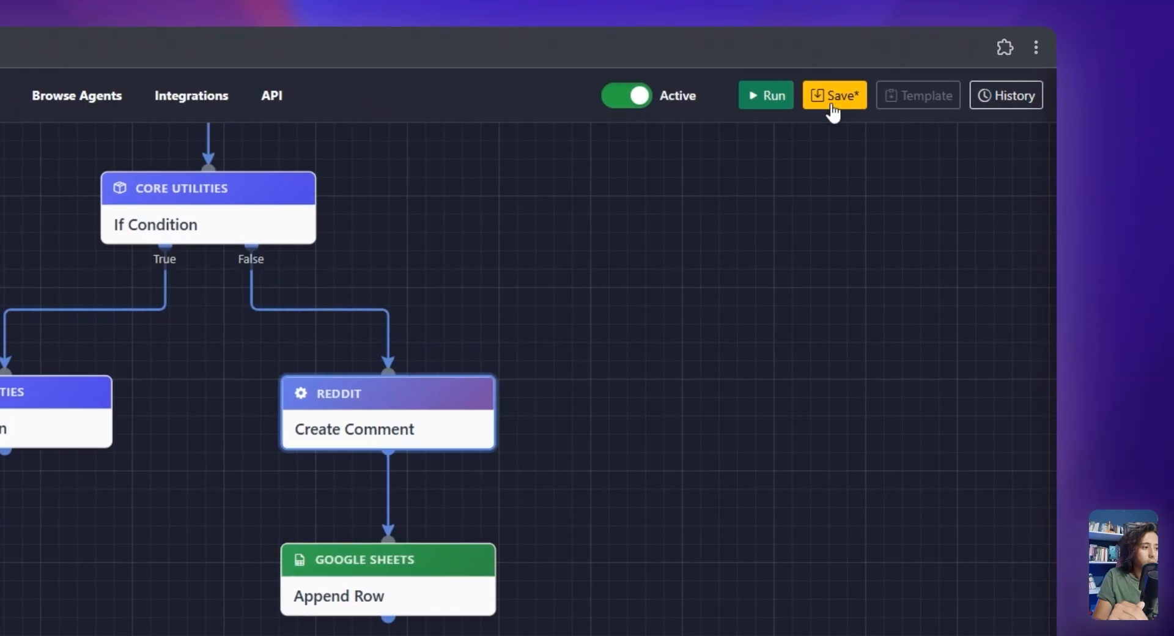
{"action": "left_click", "coordinate": [974, 92]}
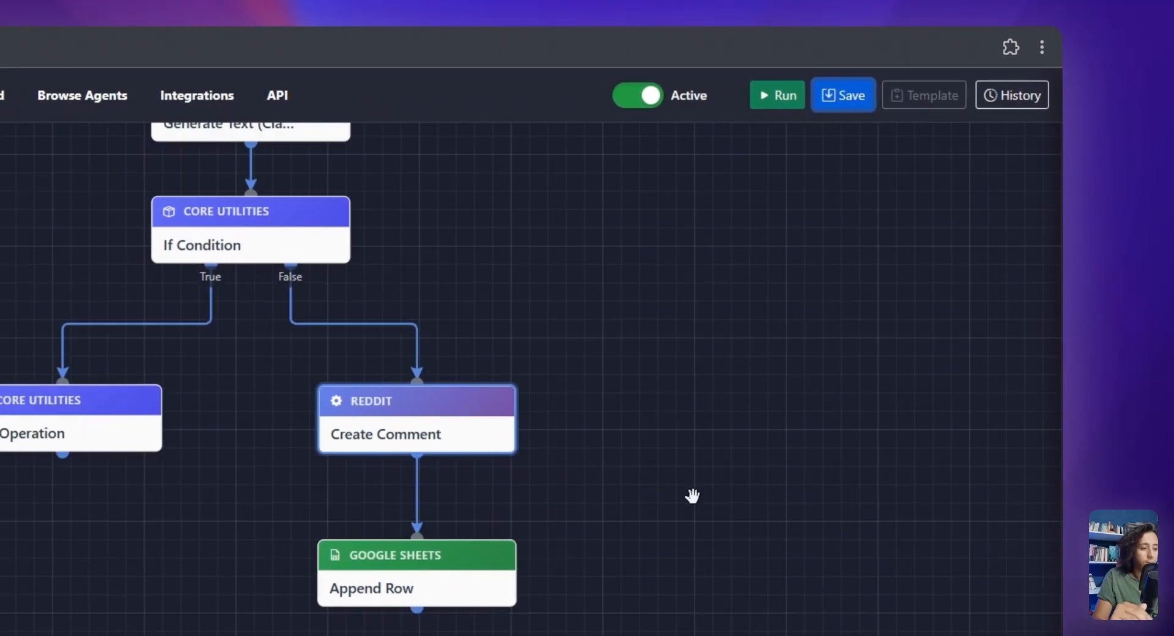
Open the Append Row node's settings and replace the placeholder Google Sheet URL with the copied spreadsheet link
{"action": "scroll", "coordinate": [692, 496], "scroll_direction": "down", "scroll_amount": 2}
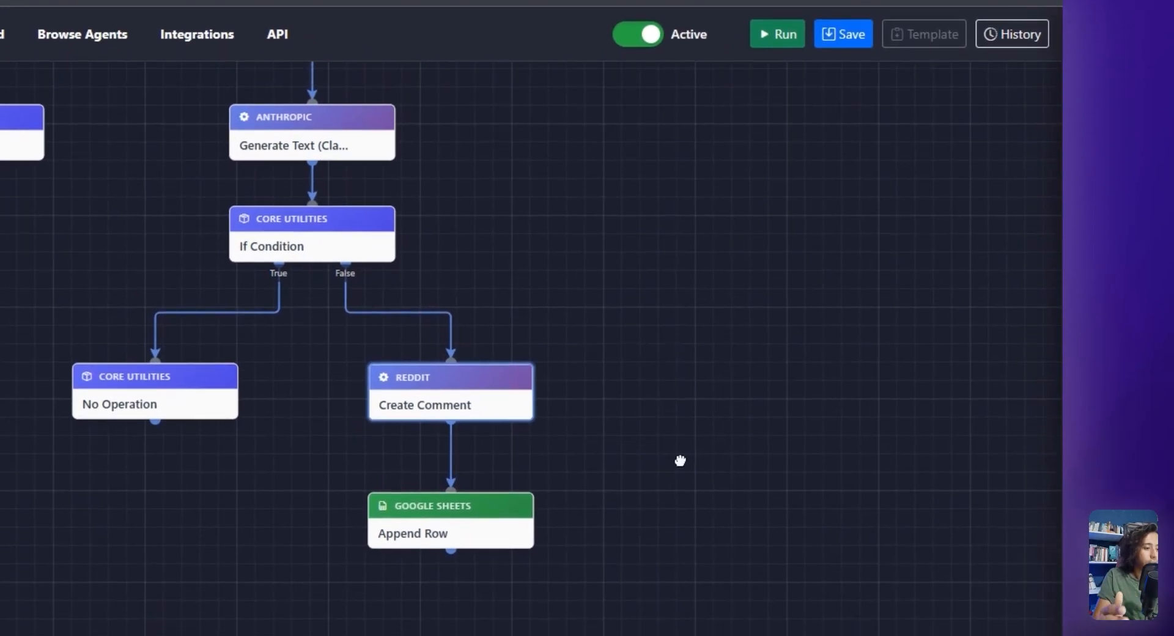
{"action": "mouse_move", "coordinate": [514, 594]}
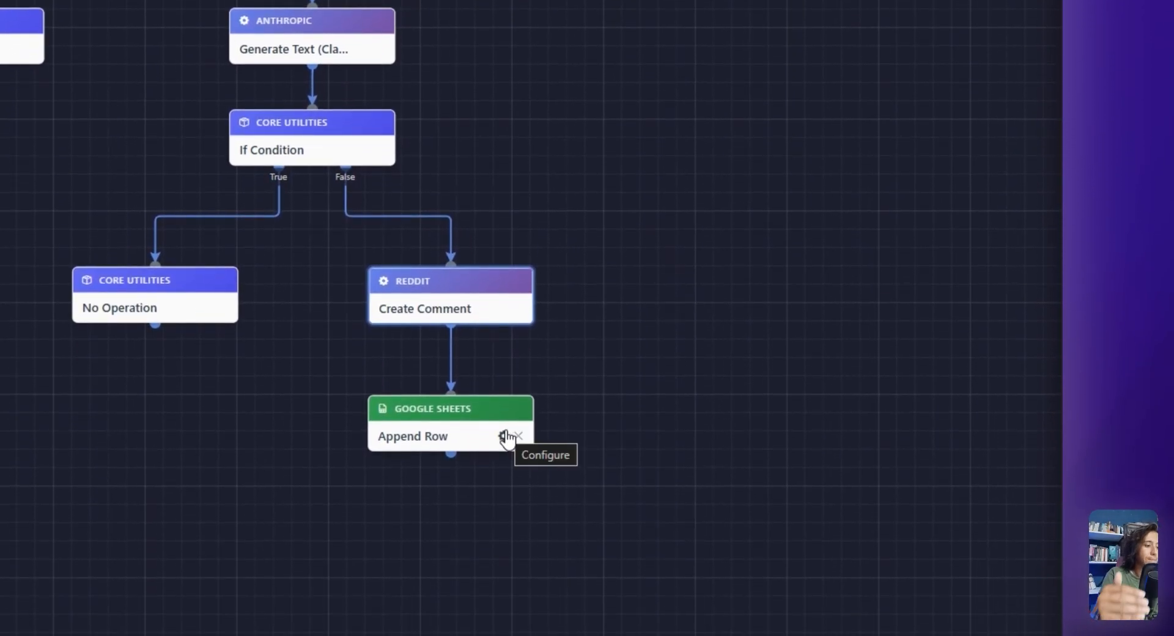
{"action": "left_click", "coordinate": [506, 436]}
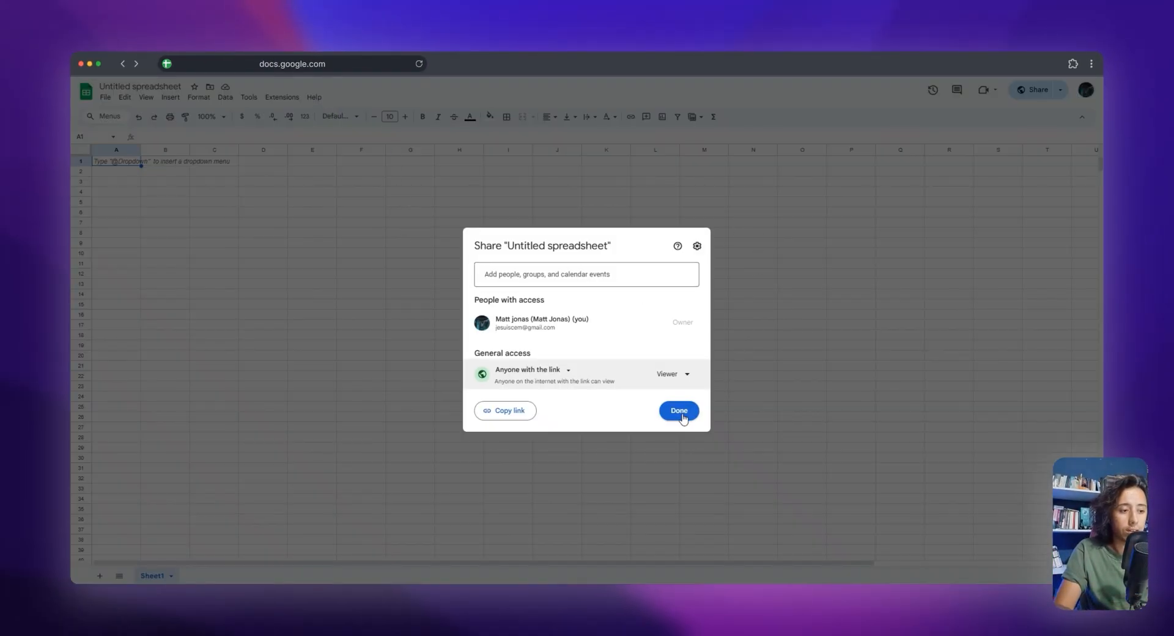
{"action": "left_click", "coordinate": [678, 410]}
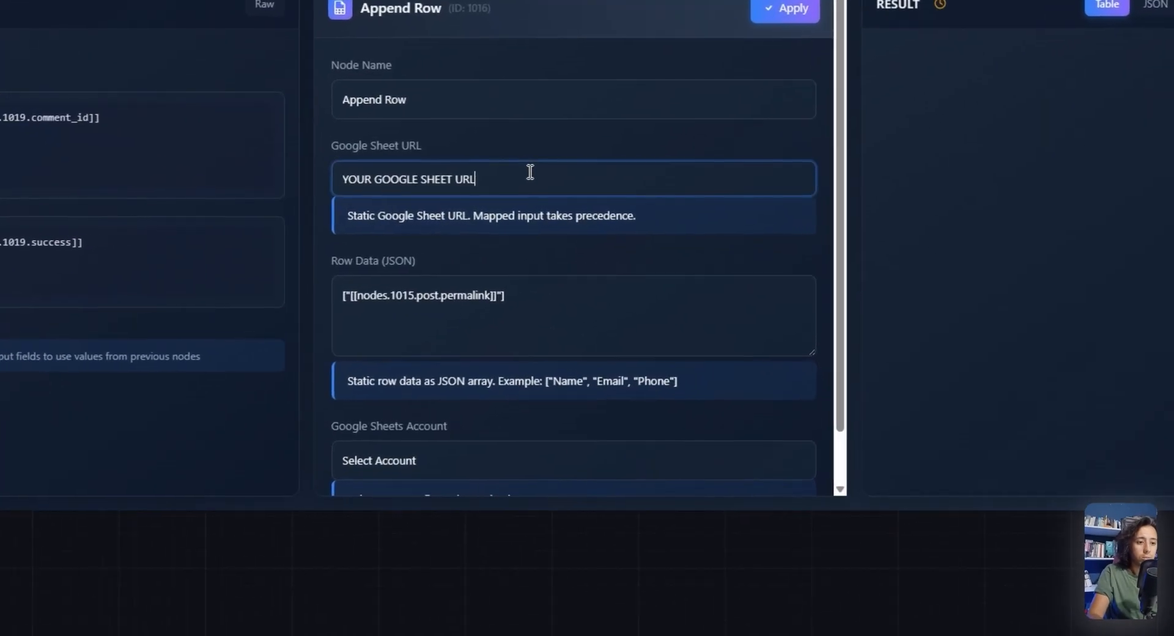
{"action": "key", "text": "ctrl+a"}
{"action": "key", "text": "ctrl+v"}
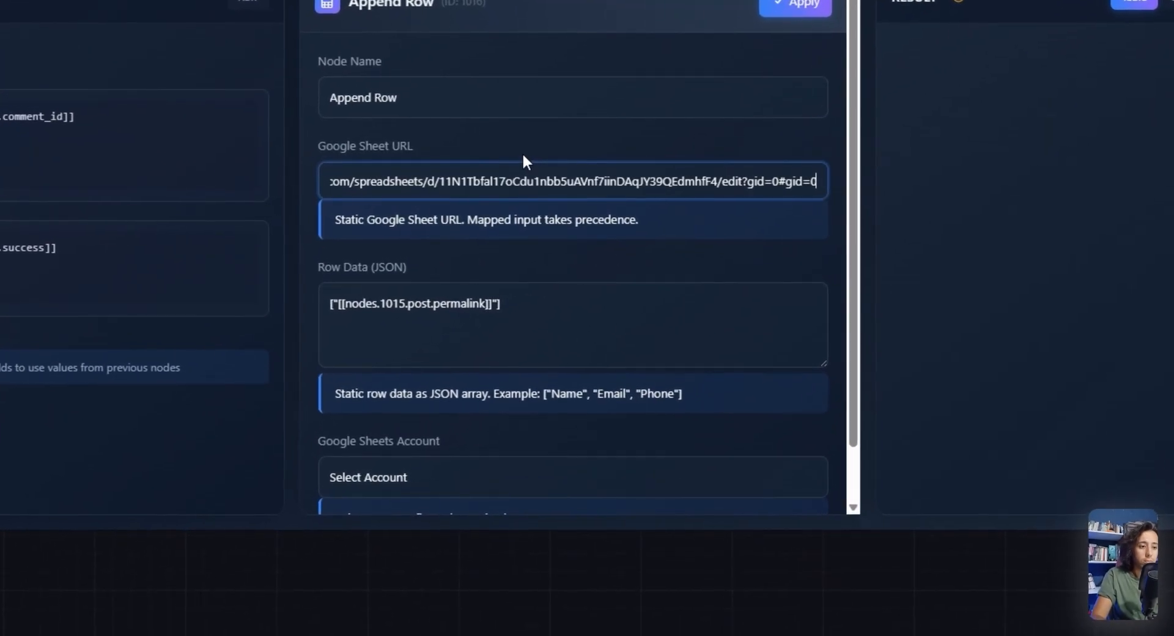
{"action": "left_click_drag", "start_coordinate": [499, 180], "coordinate": [434, 184]}
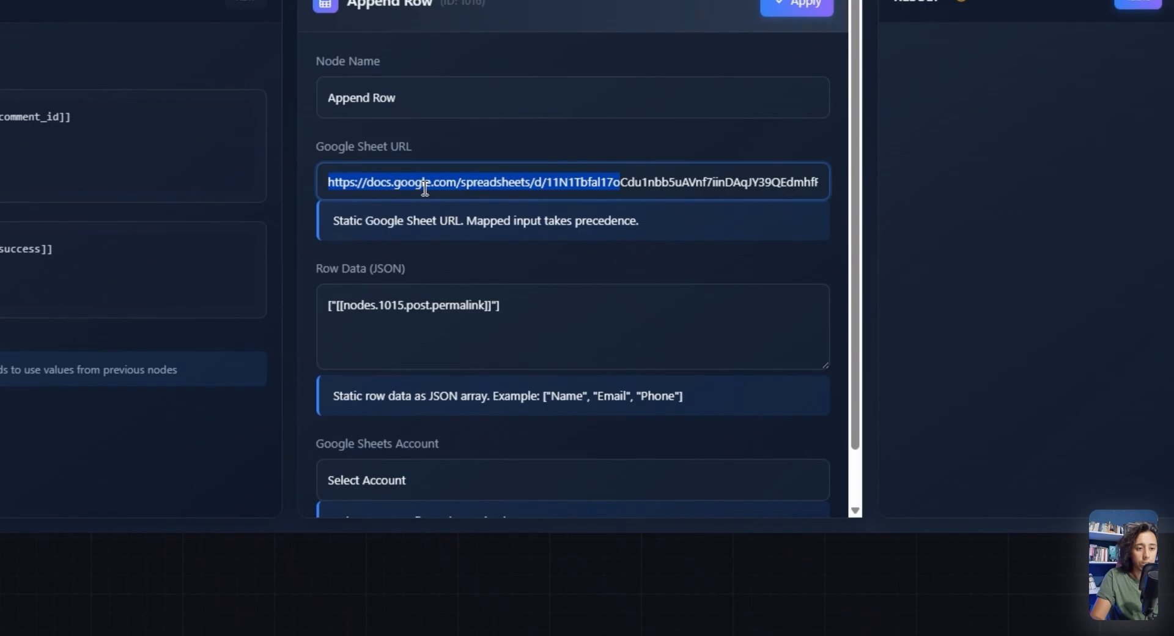
{"action": "left_click", "coordinate": [473, 209]}
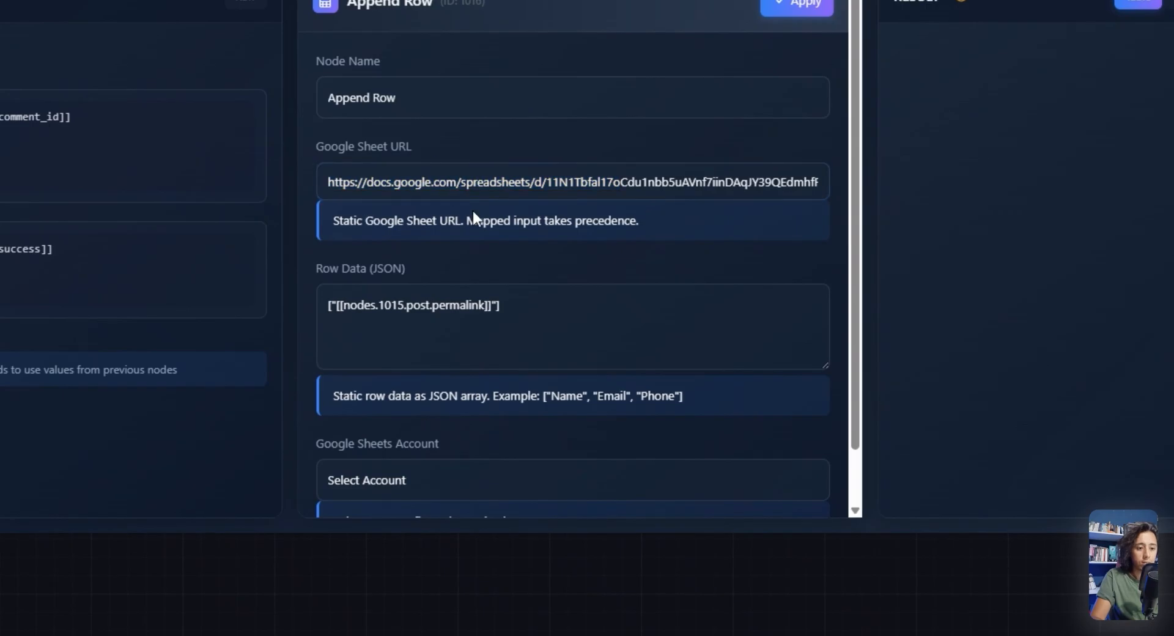
Choose Google Sheets Account 1 for Append Row, apply the settings, and save the workflow
{"action": "scroll", "coordinate": [434, 391], "scroll_direction": "down", "scroll_amount": 1}
{"action": "left_click", "coordinate": [416, 421]}
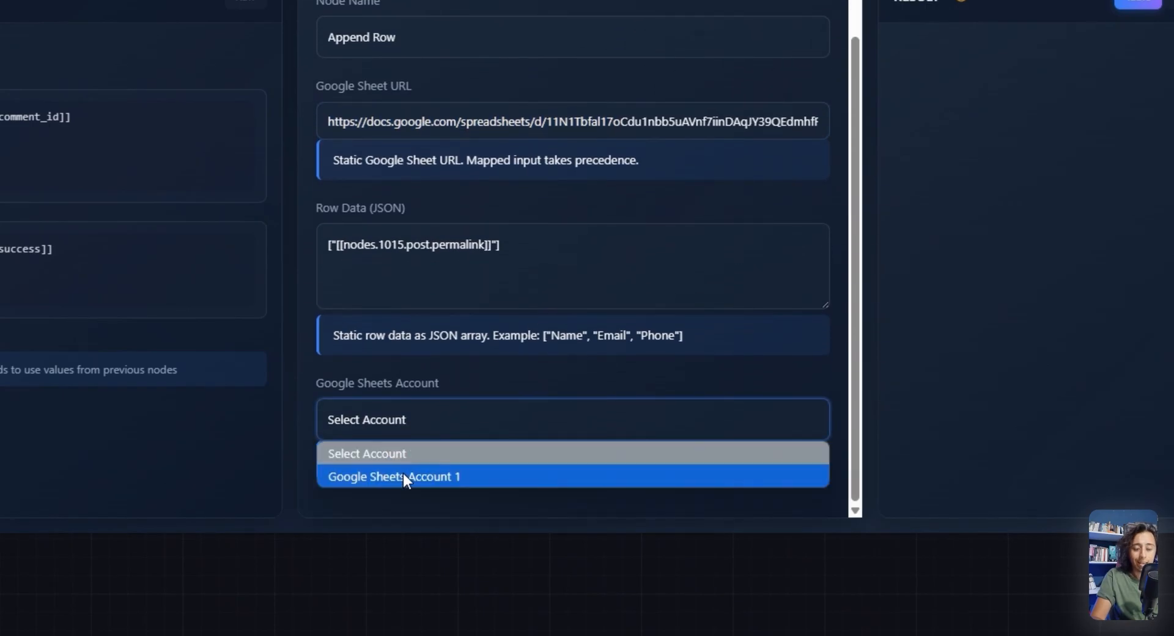
{"action": "left_click", "coordinate": [403, 475]}
{"action": "scroll", "coordinate": [545, 388], "scroll_direction": "up", "scroll_amount": 2}
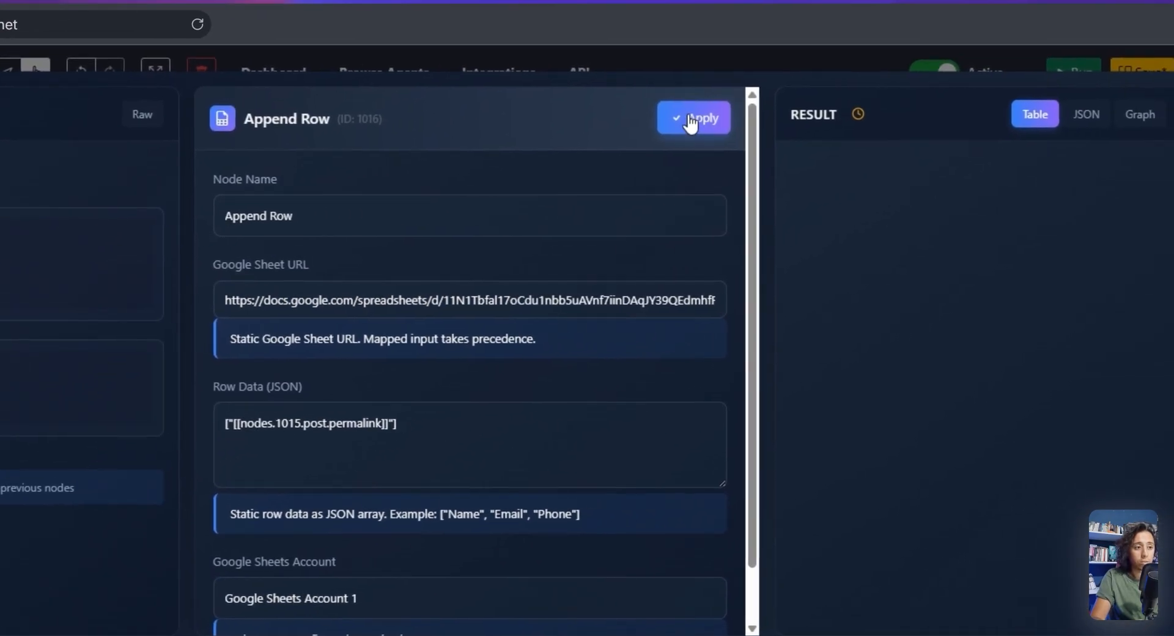
{"action": "left_click", "coordinate": [691, 120]}
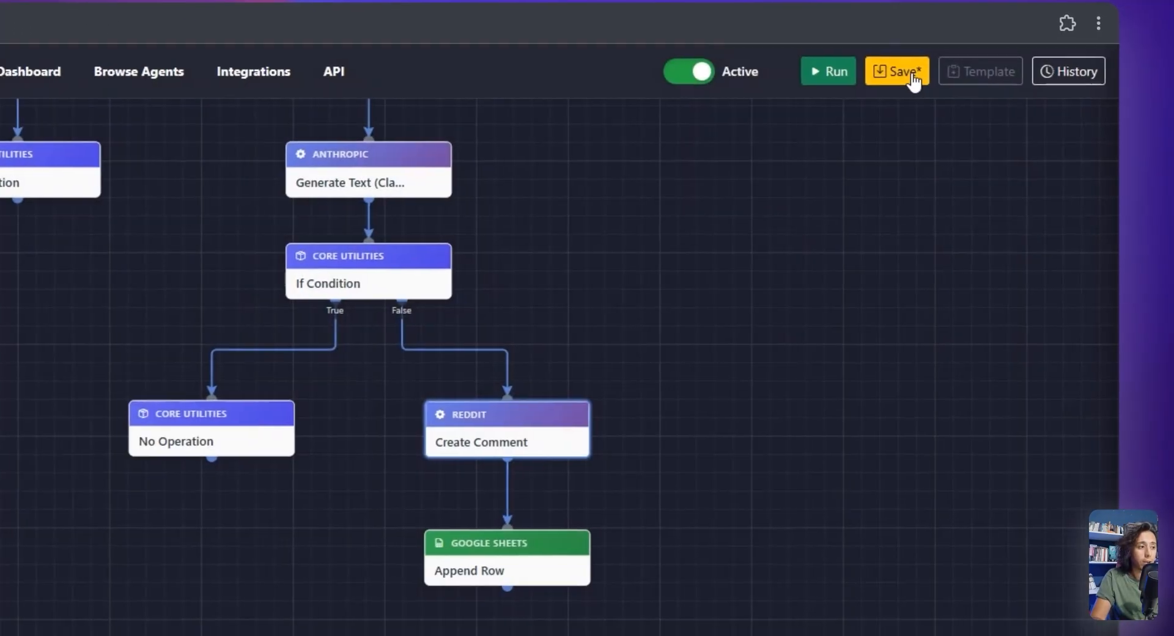
{"action": "left_click", "coordinate": [1148, 67]}
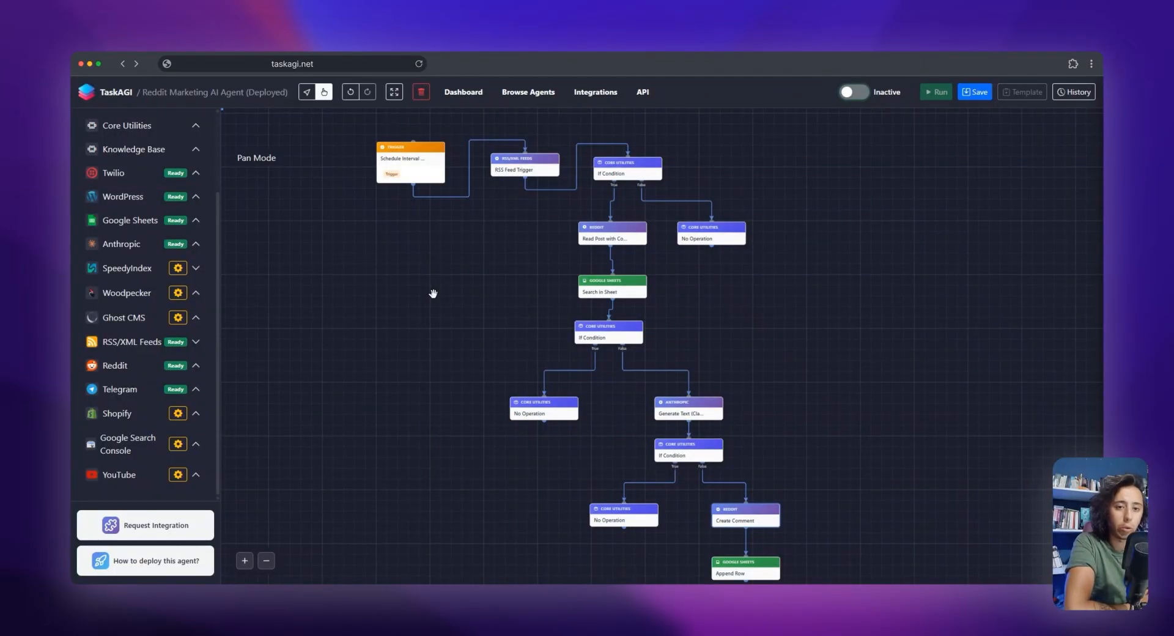
Switch the agent to Active, check the Generate Text node, then save and run the workflow
{"action": "left_click", "coordinate": [853, 93]}
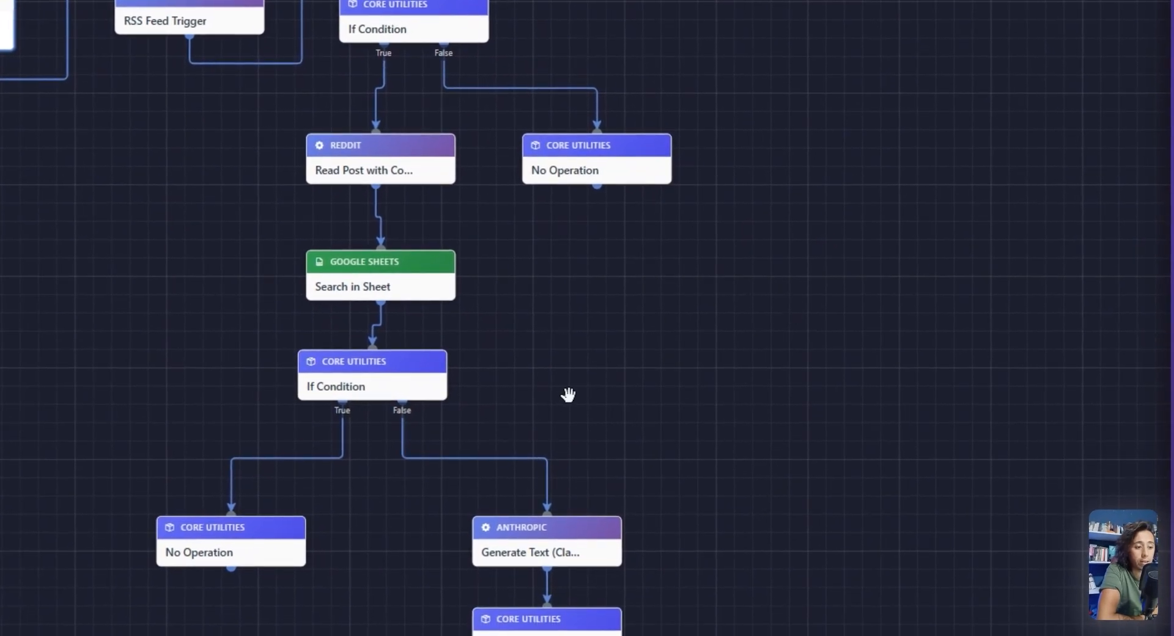
{"action": "left_click_drag", "start_coordinate": [569, 396], "coordinate": [571, 191]}
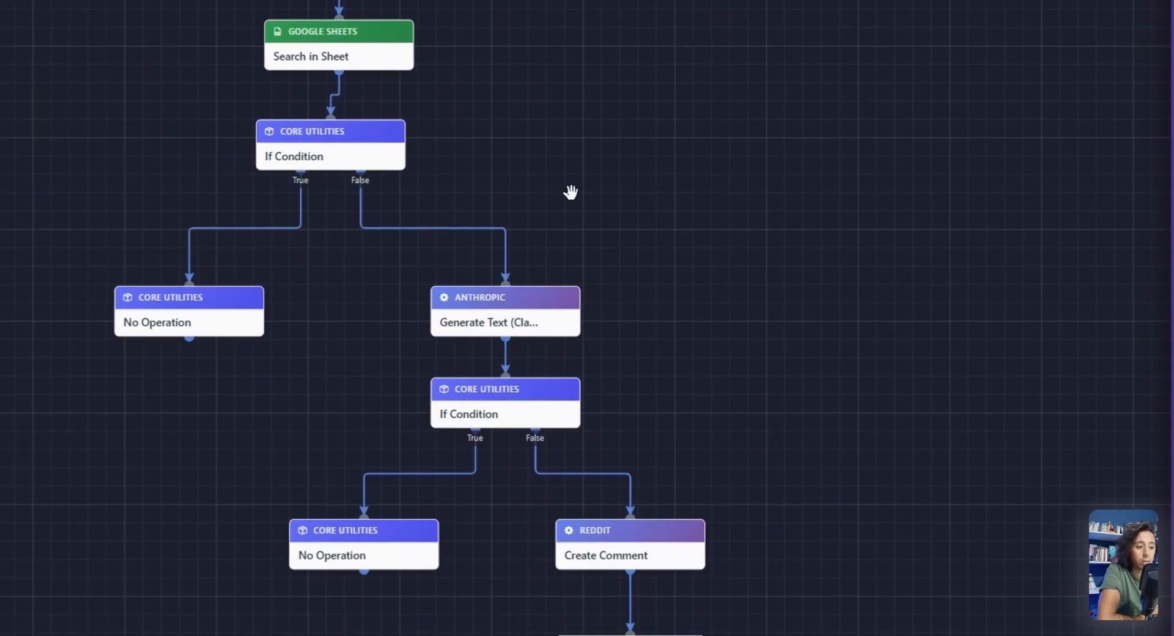
{"action": "left_click_drag", "start_coordinate": [508, 332], "coordinate": [512, 323]}
{"action": "left_click", "coordinate": [550, 316]}
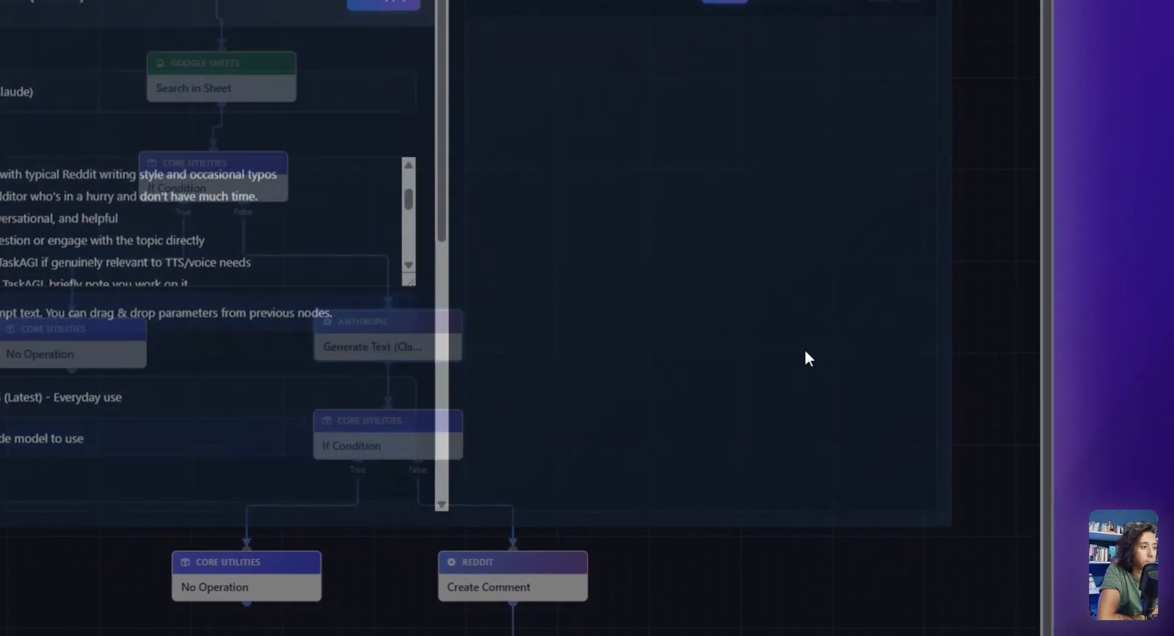
{"action": "left_click", "coordinate": [820, 105]}
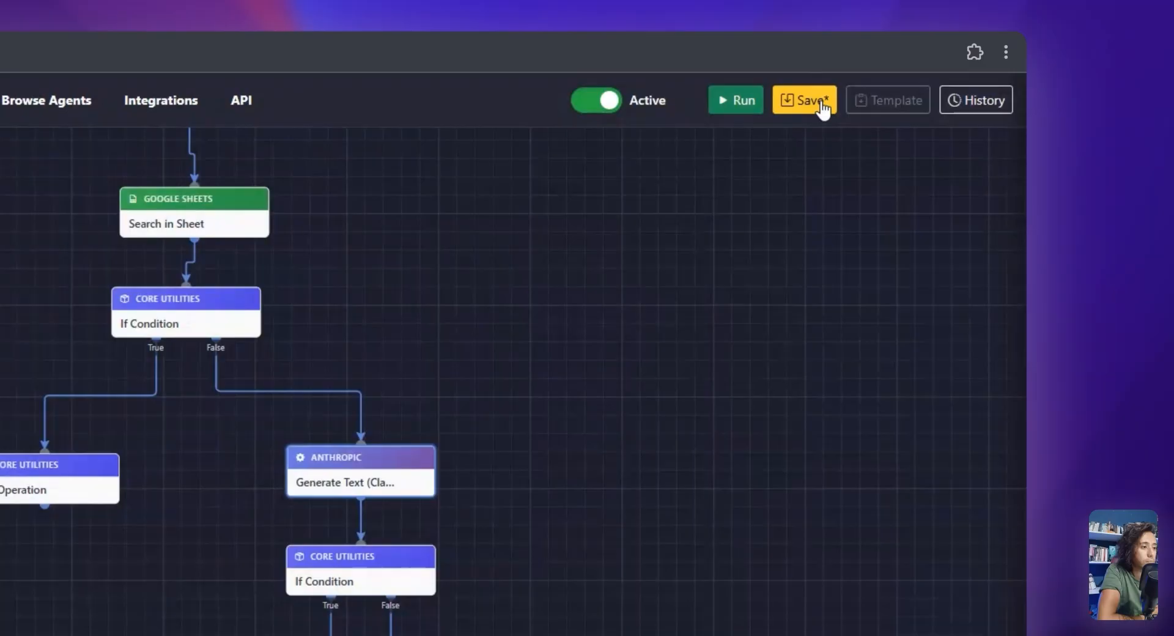
{"action": "left_click", "coordinate": [734, 103]}
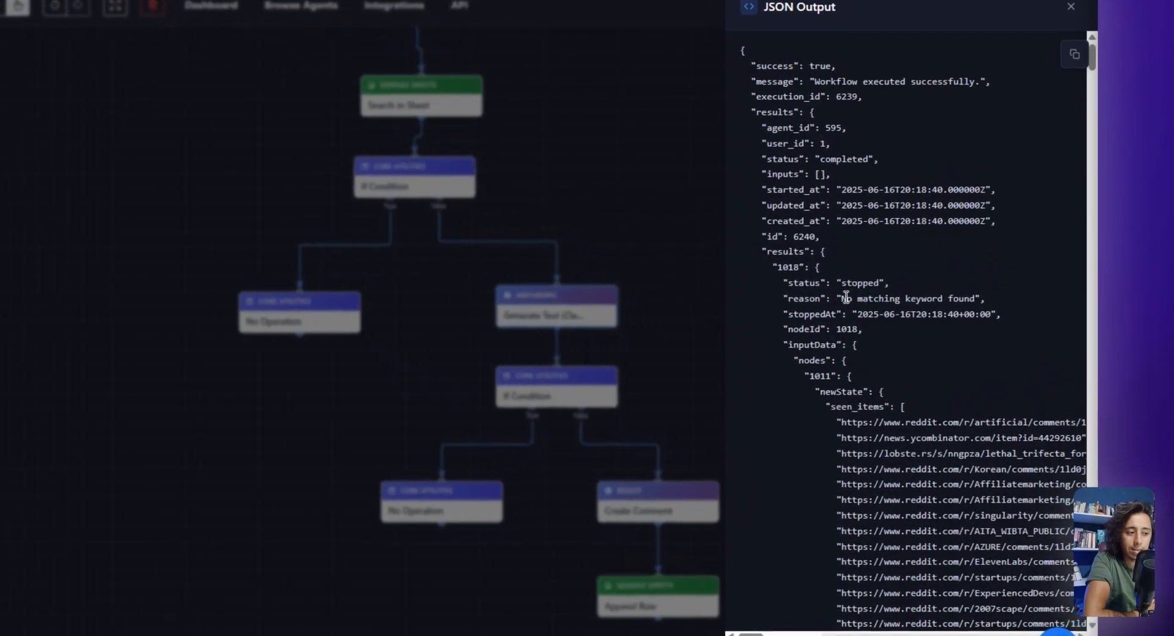
Examine the stop reason and the seen items in the run's JSON output
{"action": "left_click_drag", "start_coordinate": [916, 304], "coordinate": [957, 307]}
{"action": "left_click_drag", "start_coordinate": [883, 298], "coordinate": [837, 300]}
{"action": "scroll", "coordinate": [908, 315], "scroll_direction": "down", "scroll_amount": 8}
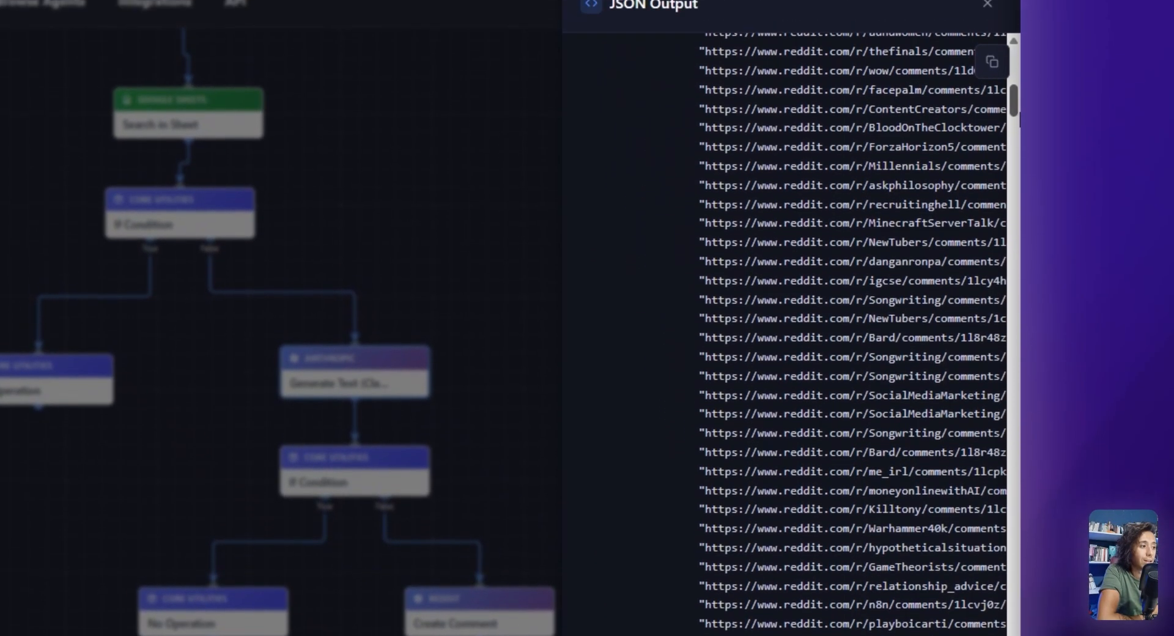
{"action": "scroll", "coordinate": [789, 330], "scroll_direction": "up", "scroll_amount": 10}
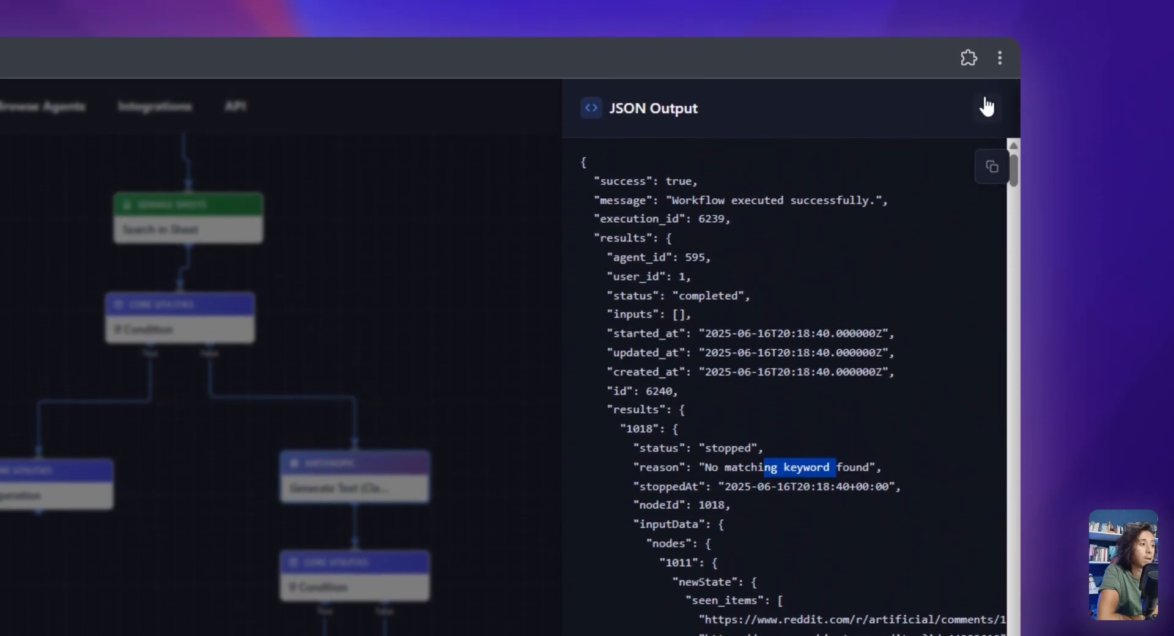
Close the JSON output, run the workflow again, and review the new execution's output
{"action": "left_click", "coordinate": [987, 106]}
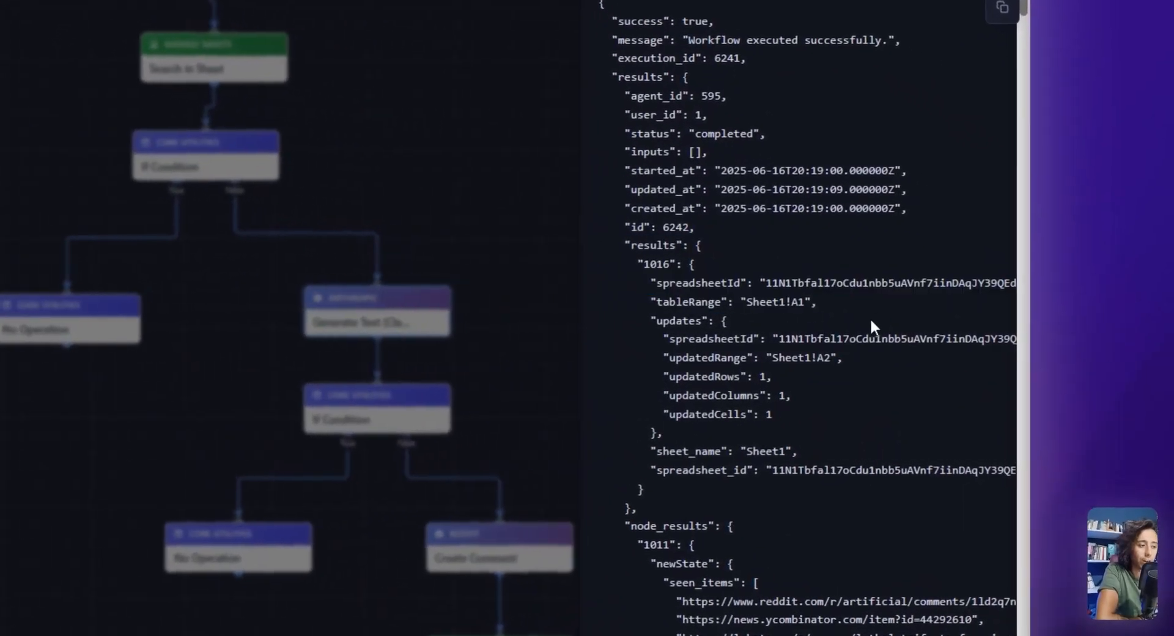
{"action": "scroll", "coordinate": [1020, 299], "scroll_direction": "down", "scroll_amount": 5}
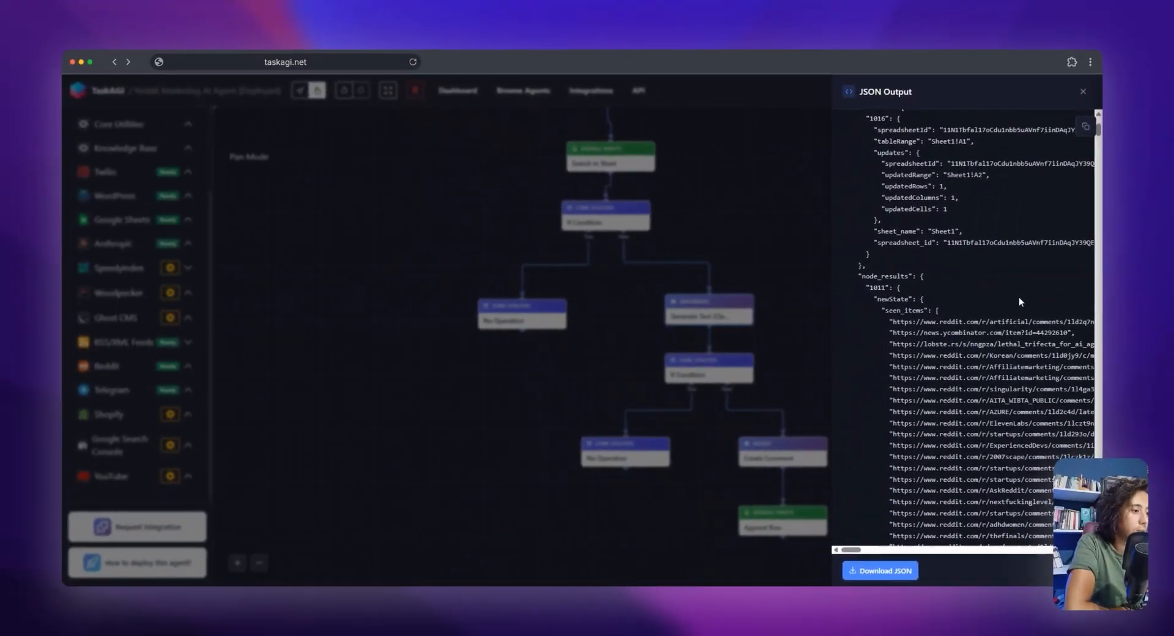
{"action": "scroll", "coordinate": [1019, 296], "scroll_direction": "down", "scroll_amount": 20}
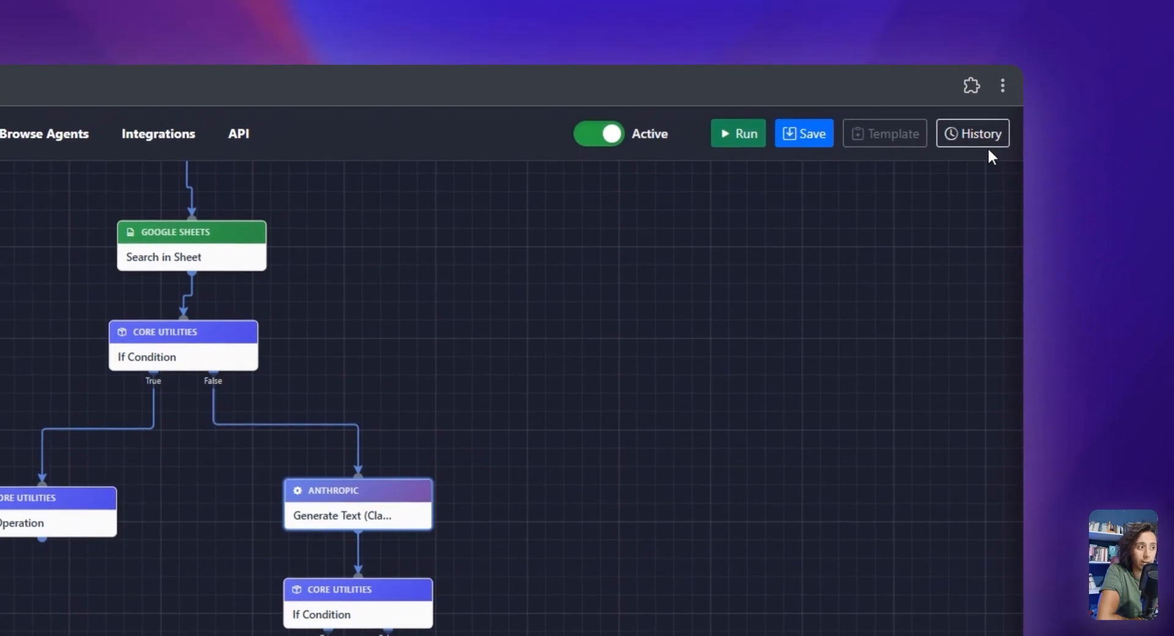
Open the newest run's details from the execution history and review the status of each node's result
{"action": "left_click", "coordinate": [988, 146]}
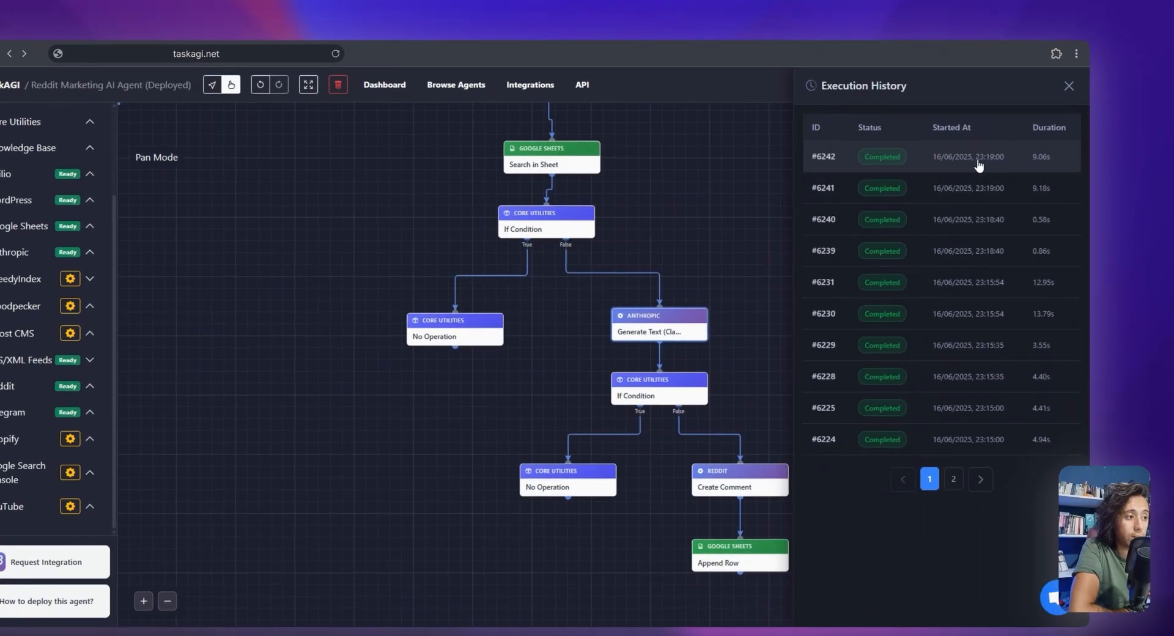
{"action": "left_click", "coordinate": [979, 160]}
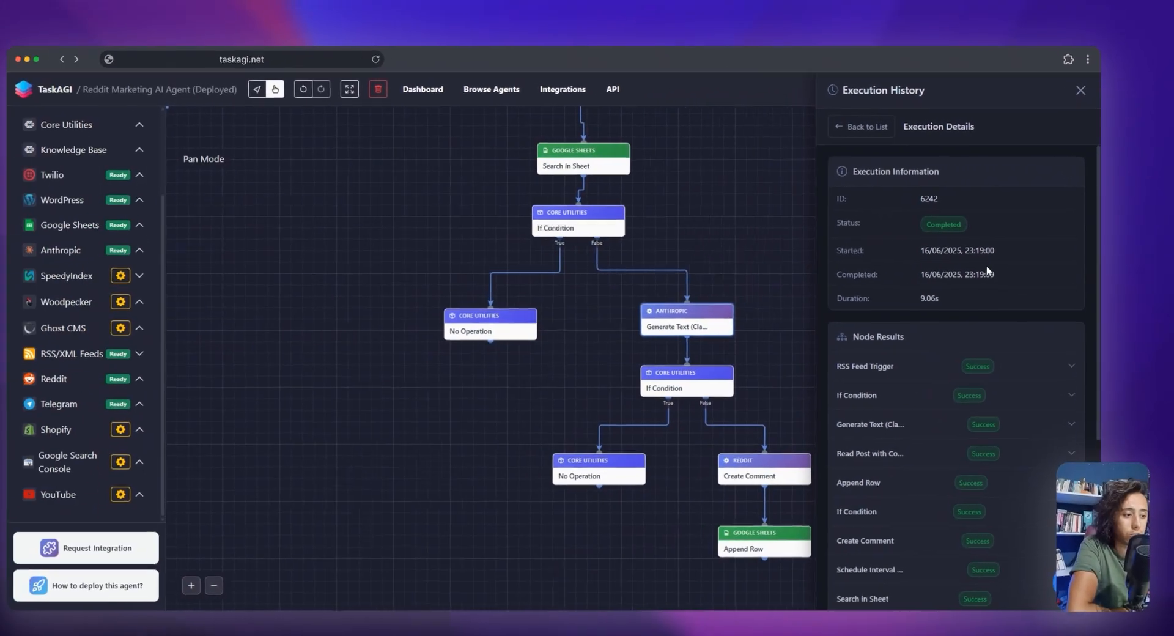
{"action": "scroll", "coordinate": [887, 318], "scroll_direction": "down", "scroll_amount": 5}
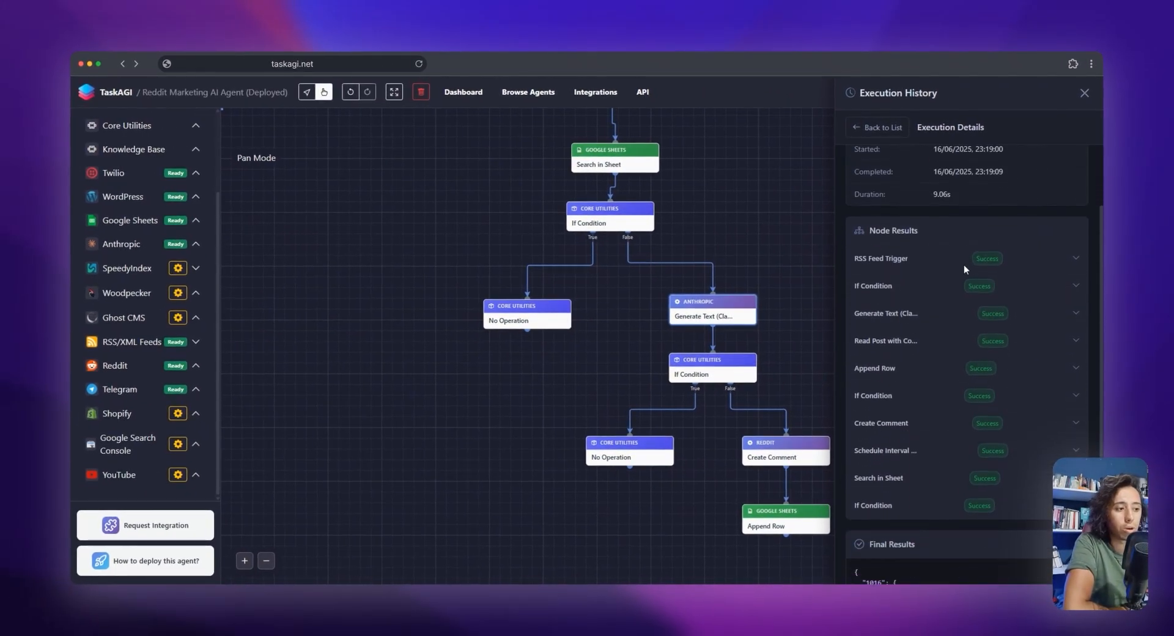
{"action": "scroll", "coordinate": [964, 267], "scroll_direction": "down", "scroll_amount": 1}
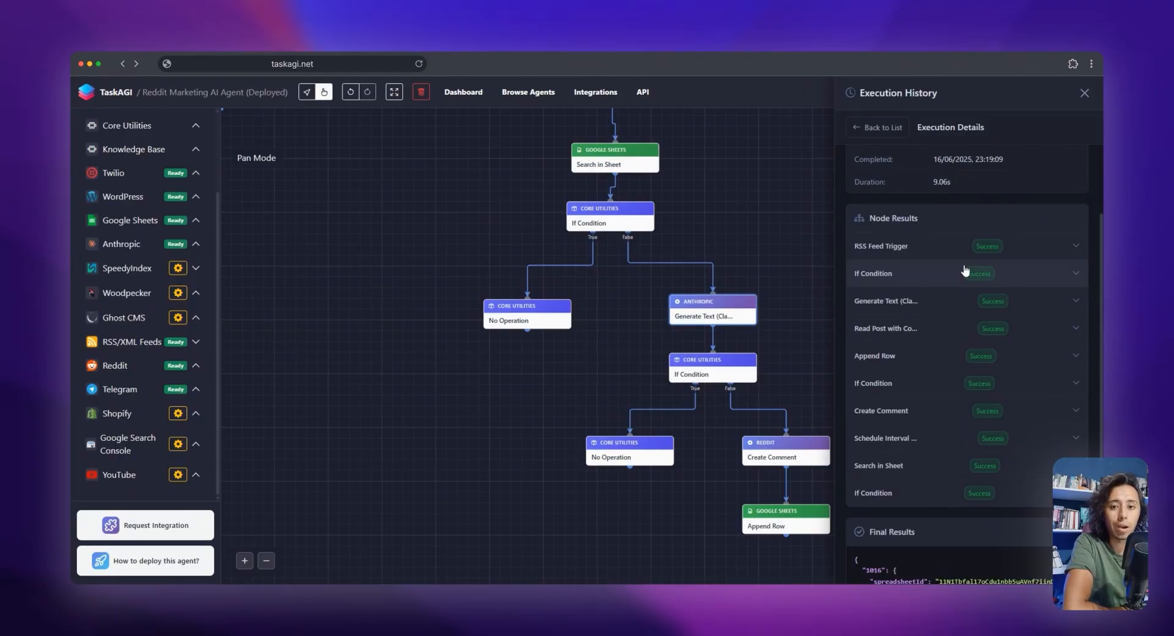
{"action": "scroll", "coordinate": [965, 270], "scroll_direction": "down", "scroll_amount": 1}
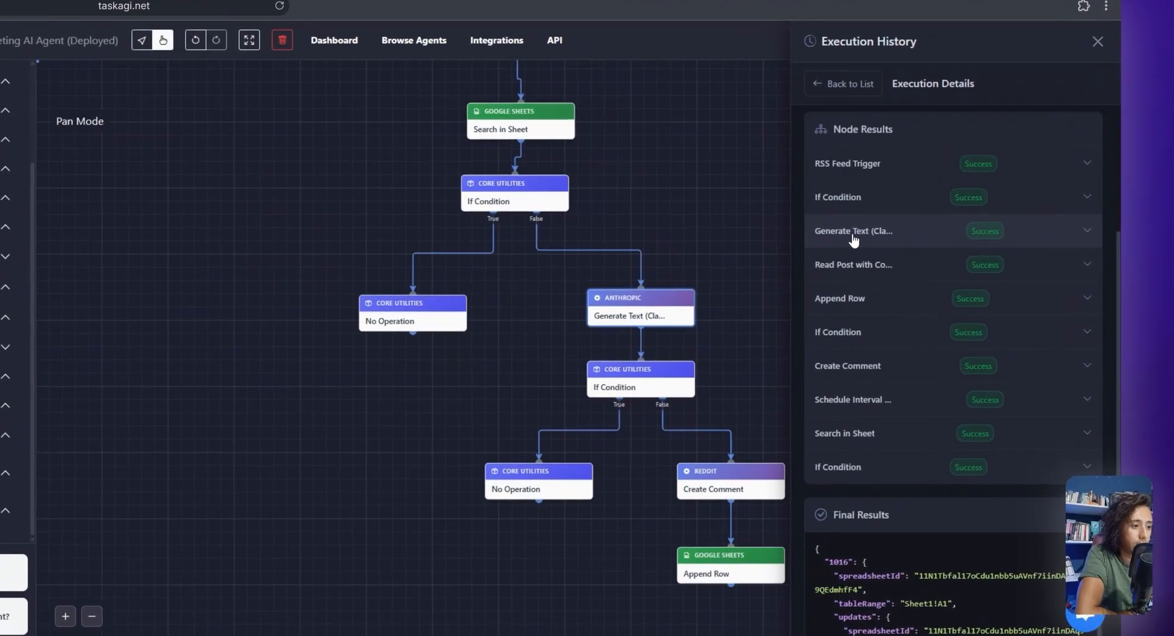
Expand the Generate Text result in the execution details and read the generated Reddit comment
{"action": "left_click", "coordinate": [854, 233]}
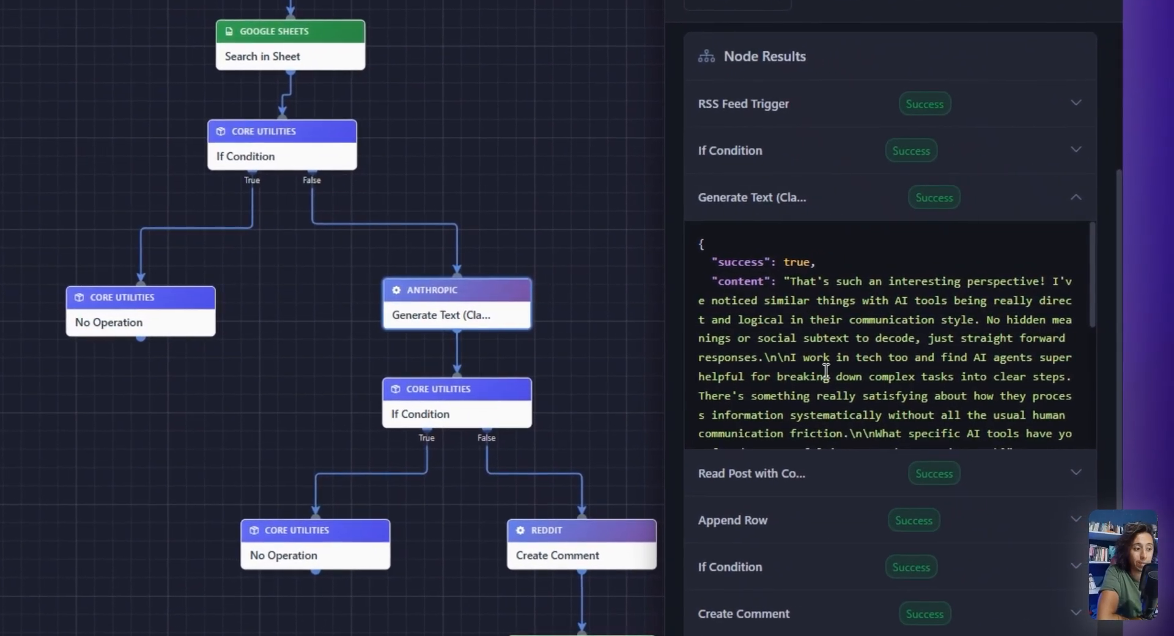
{"action": "scroll", "coordinate": [825, 370], "scroll_direction": "down", "scroll_amount": 2}
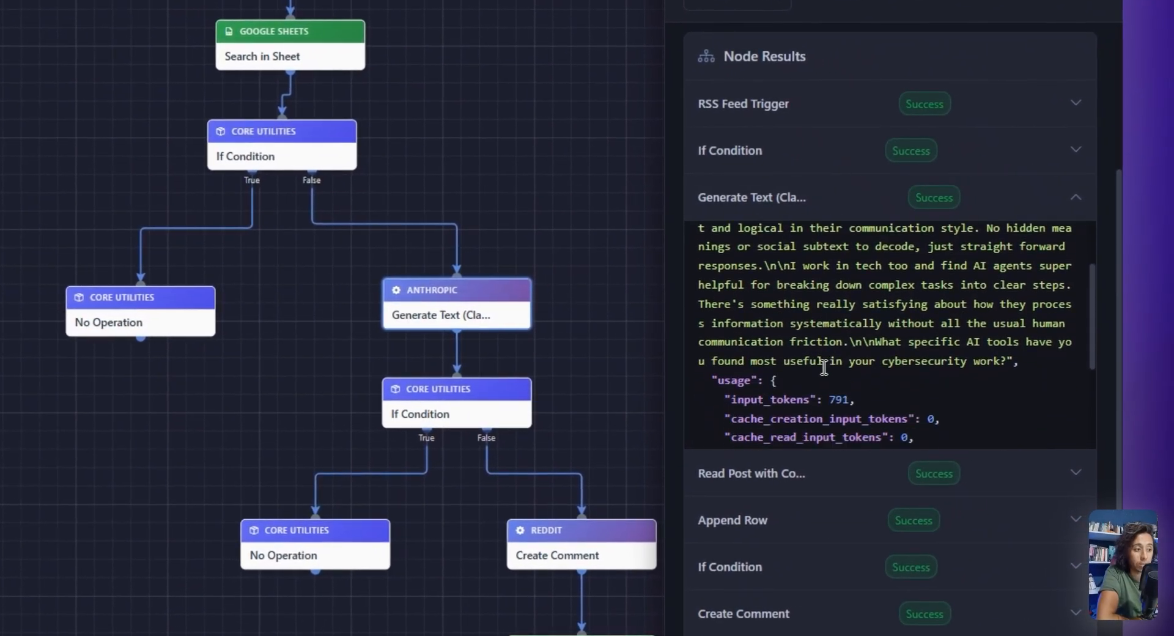
{"action": "scroll", "coordinate": [827, 369], "scroll_direction": "up", "scroll_amount": 2}
{"action": "left_click_drag", "start_coordinate": [811, 283], "coordinate": [876, 360]}
{"action": "left_click", "coordinate": [833, 283]}
{"action": "scroll", "coordinate": [906, 366], "scroll_direction": "down", "scroll_amount": 2}
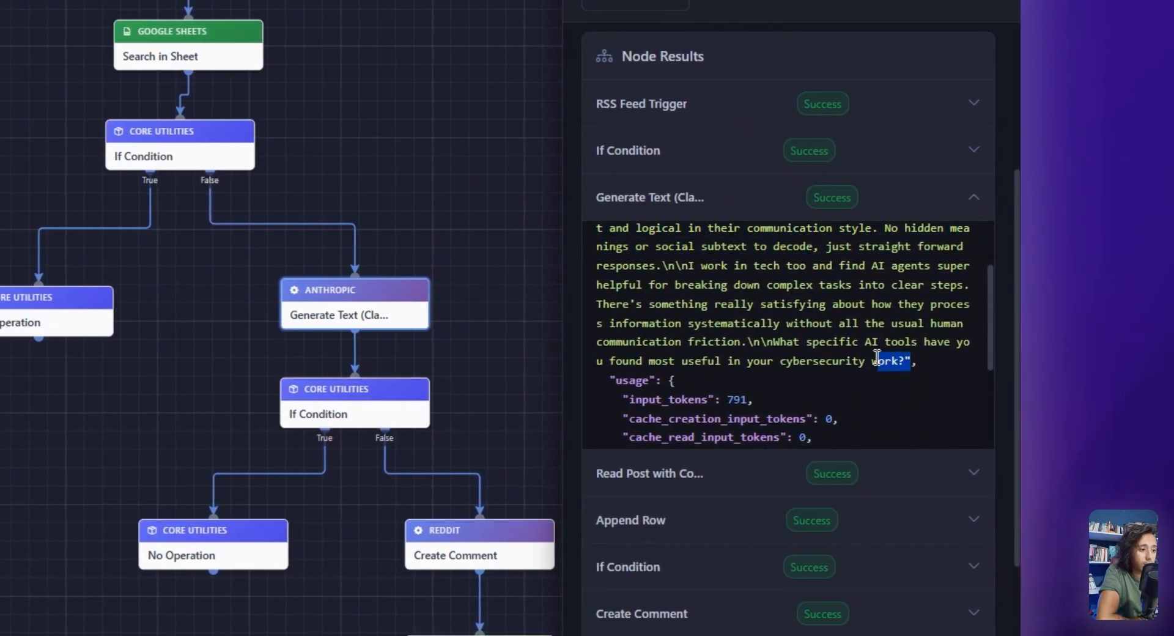
{"action": "left_click", "coordinate": [879, 360]}
{"action": "scroll", "coordinate": [806, 385], "scroll_direction": "up", "scroll_amount": 2}
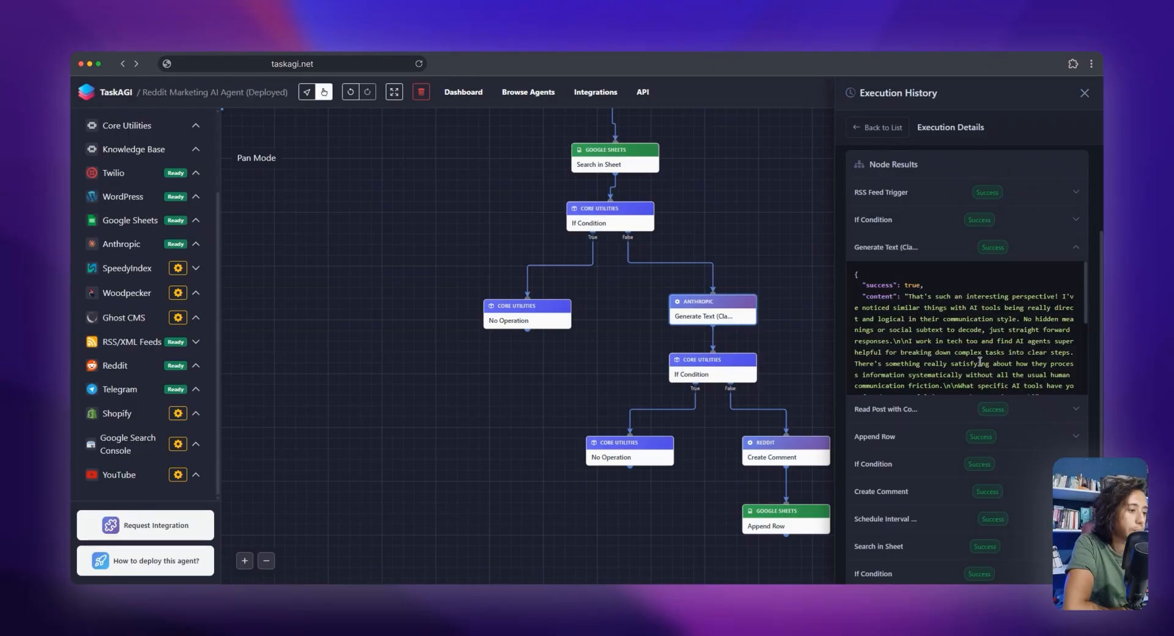
Review the Final Results of the execution for the row appended to the Google Sheet
{"action": "scroll", "coordinate": [981, 361], "scroll_direction": "down", "scroll_amount": 10}
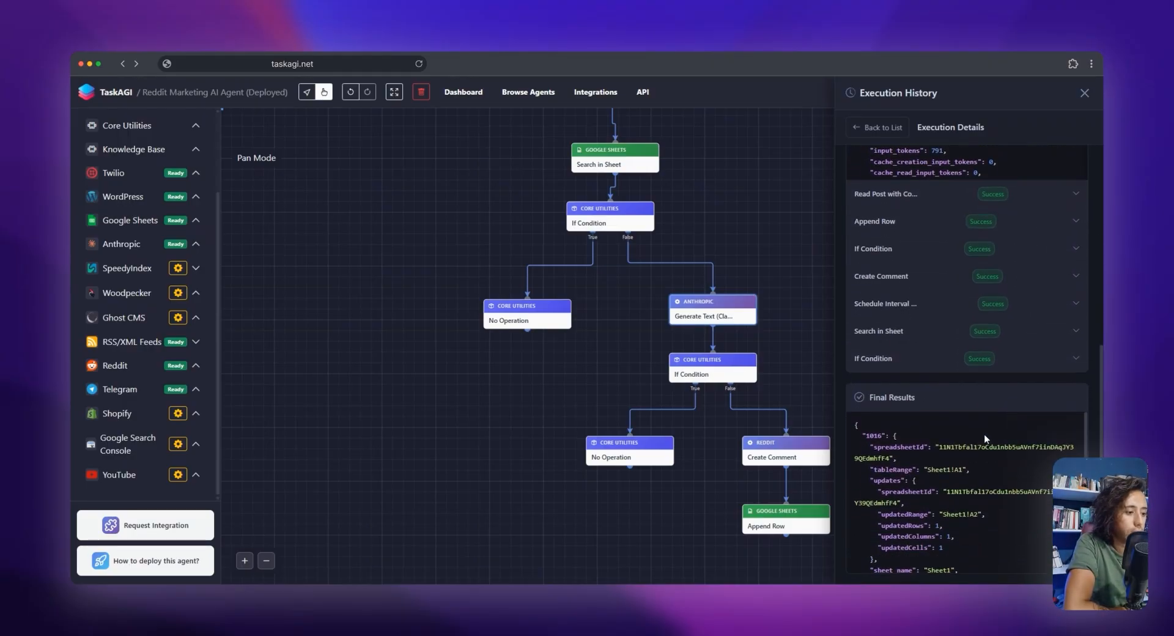
{"action": "scroll", "coordinate": [985, 450], "scroll_direction": "down", "scroll_amount": 2}
{"action": "scroll", "coordinate": [983, 452], "scroll_direction": "up", "scroll_amount": 2}
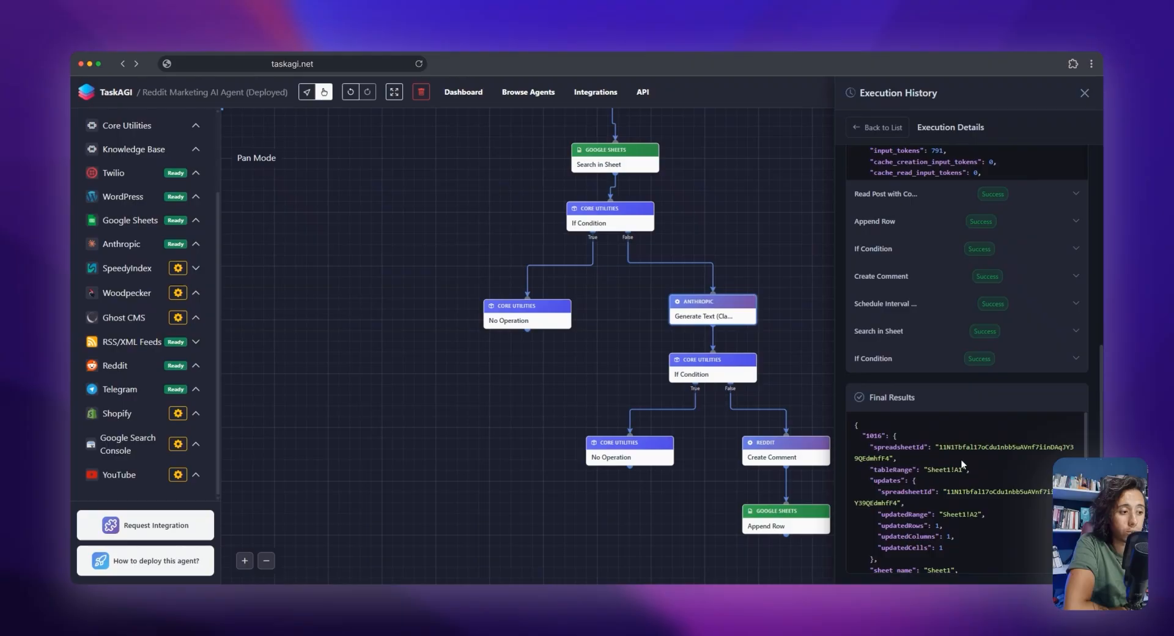
{"action": "scroll", "coordinate": [950, 493], "scroll_direction": "down", "scroll_amount": 2}
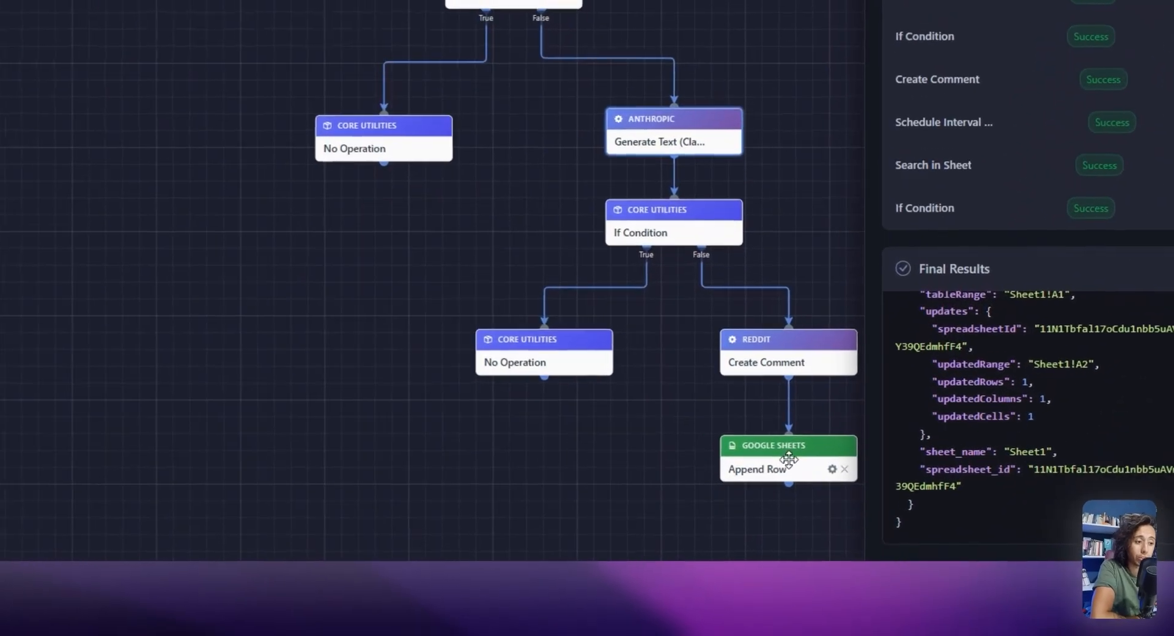
Check the sheet name in the Final Results, and expand the Create Comment result to review its output
{"action": "left_click_drag", "start_coordinate": [793, 520], "coordinate": [787, 520]}
{"action": "left_click_drag", "start_coordinate": [921, 515], "coordinate": [959, 514]}
{"action": "left_click_drag", "start_coordinate": [850, 434], "coordinate": [853, 434]}
{"action": "scroll", "coordinate": [851, 365], "scroll_direction": "up", "scroll_amount": 2}
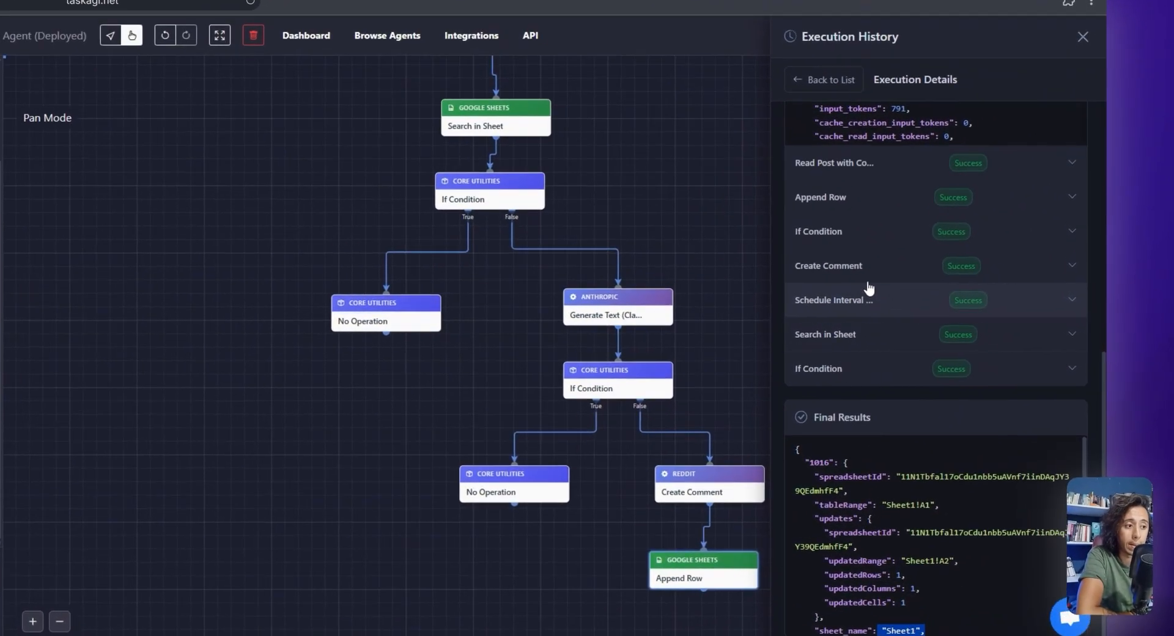
{"action": "left_click", "coordinate": [914, 276]}
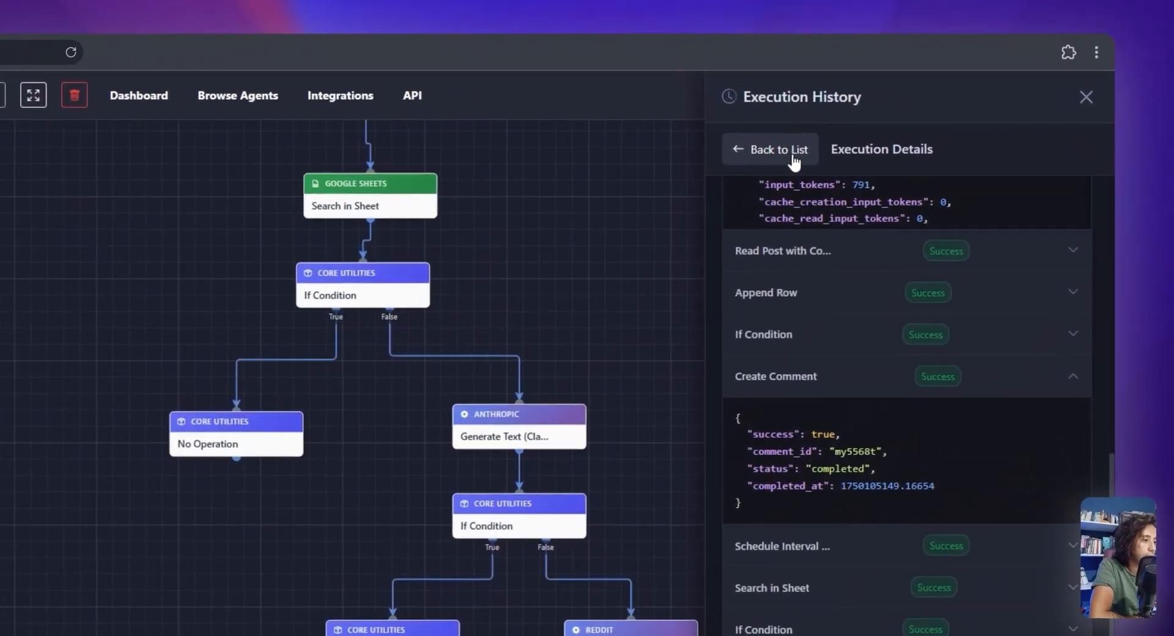
Leave the execution history, save the workflow's pending changes, and run the workflow again
{"action": "left_click", "coordinate": [884, 128]}
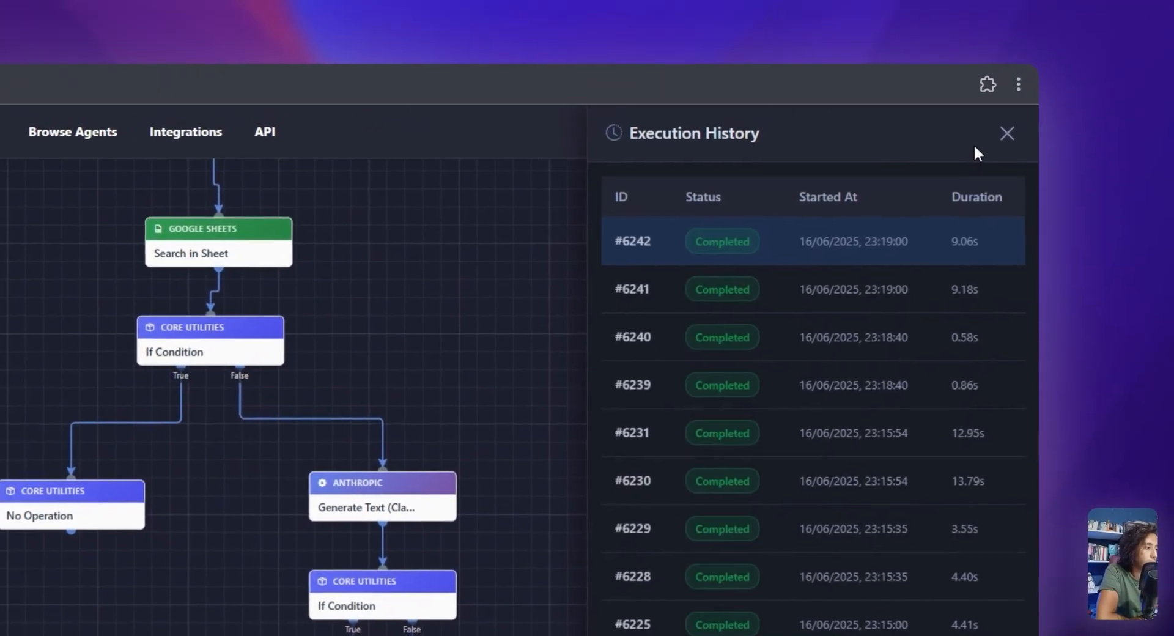
{"action": "left_click", "coordinate": [1085, 93]}
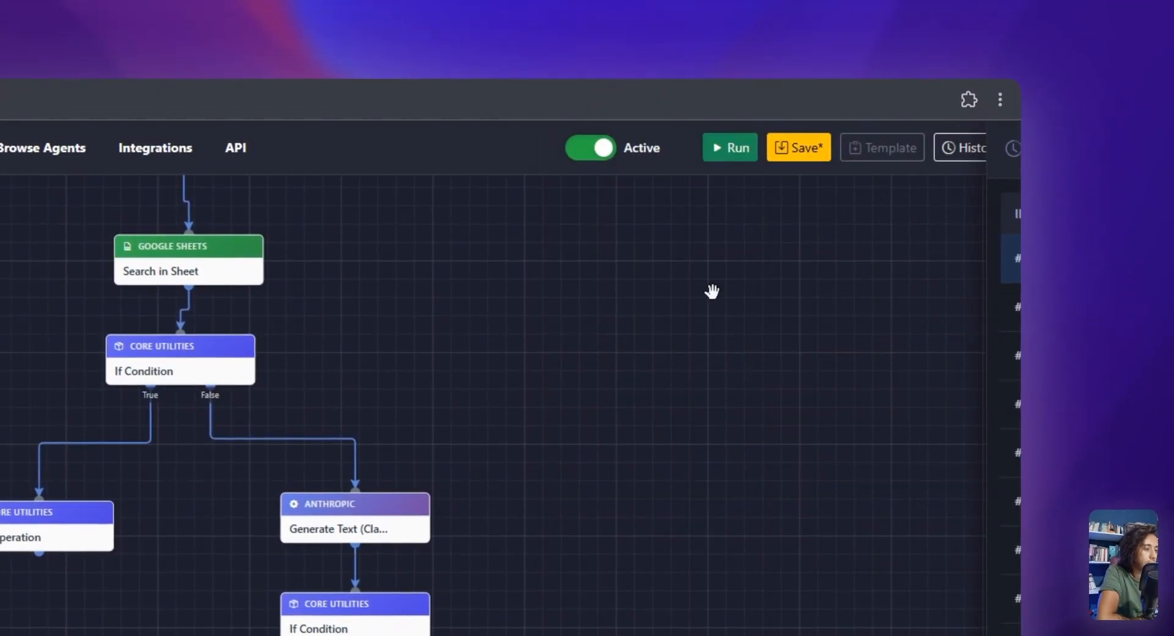
{"action": "left_click", "coordinate": [800, 148]}
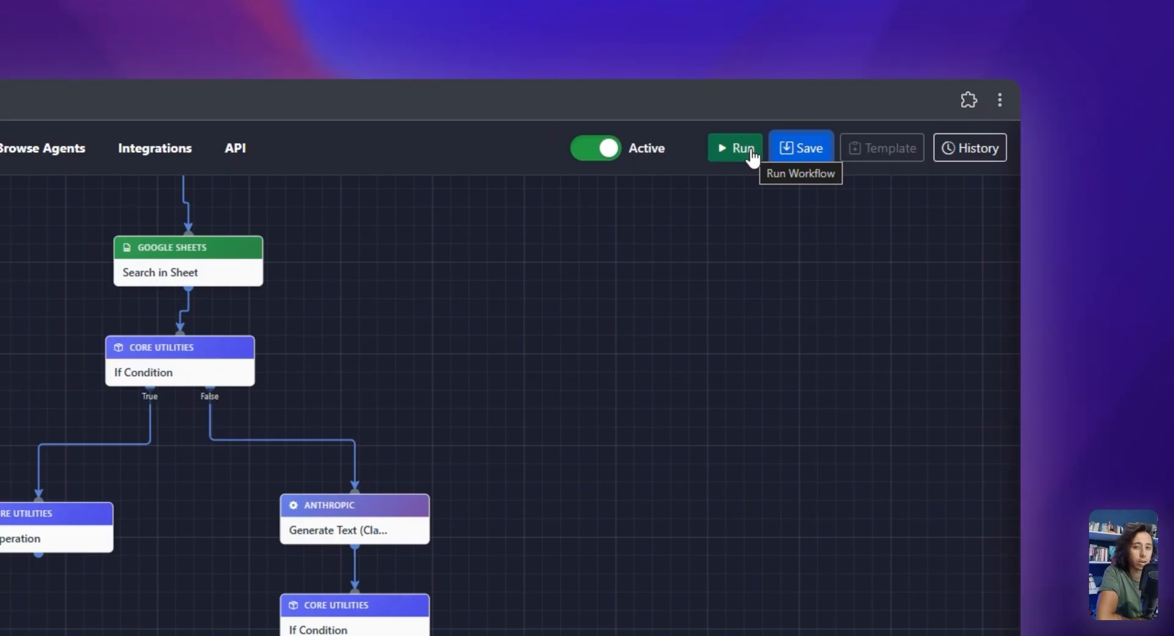
{"action": "left_click", "coordinate": [751, 153]}
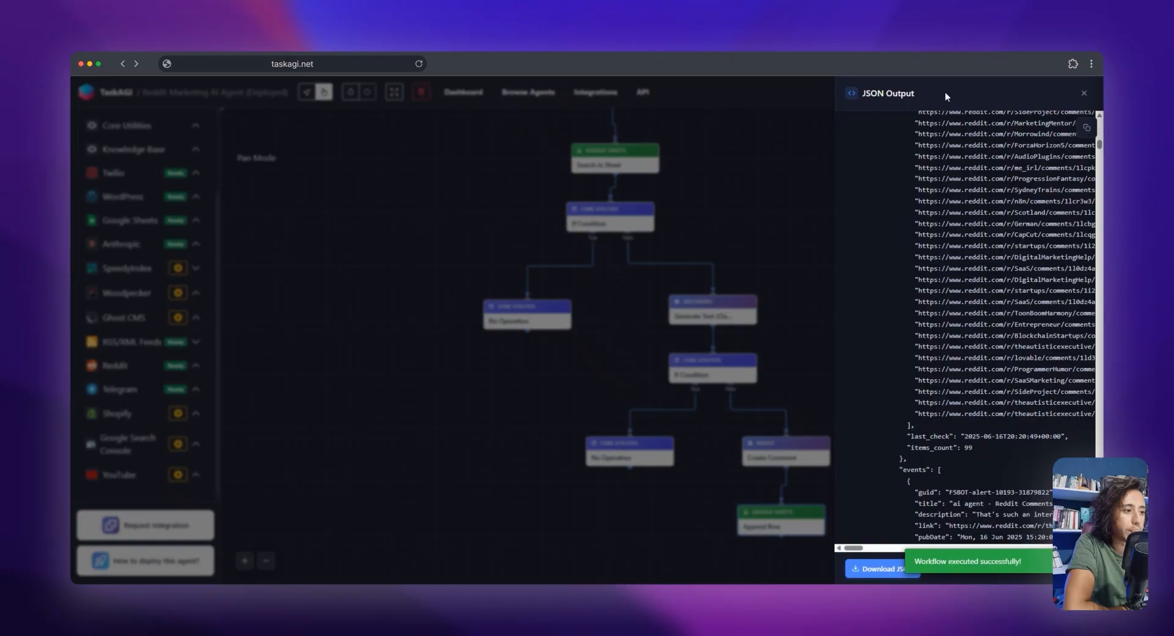
Read the beginning of the new run's JSON output, focusing on the status and stop reason of node 1013
{"action": "scroll", "coordinate": [990, 283], "scroll_direction": "up", "scroll_amount": 10}
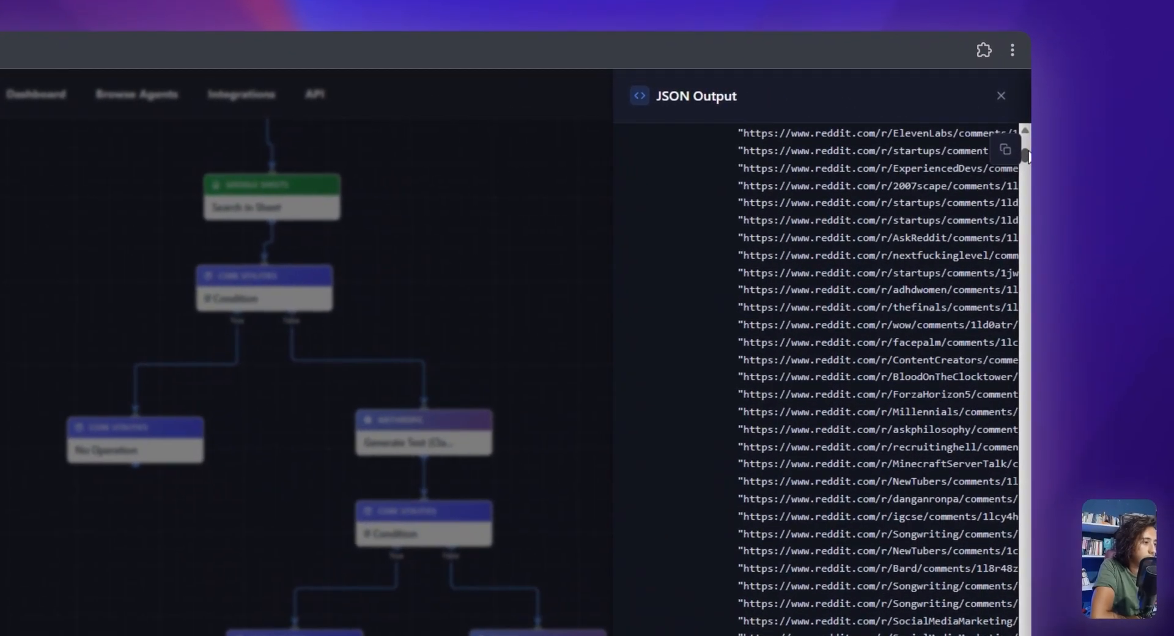
{"action": "left_click_drag", "start_coordinate": [1027, 156], "coordinate": [1027, 145]}
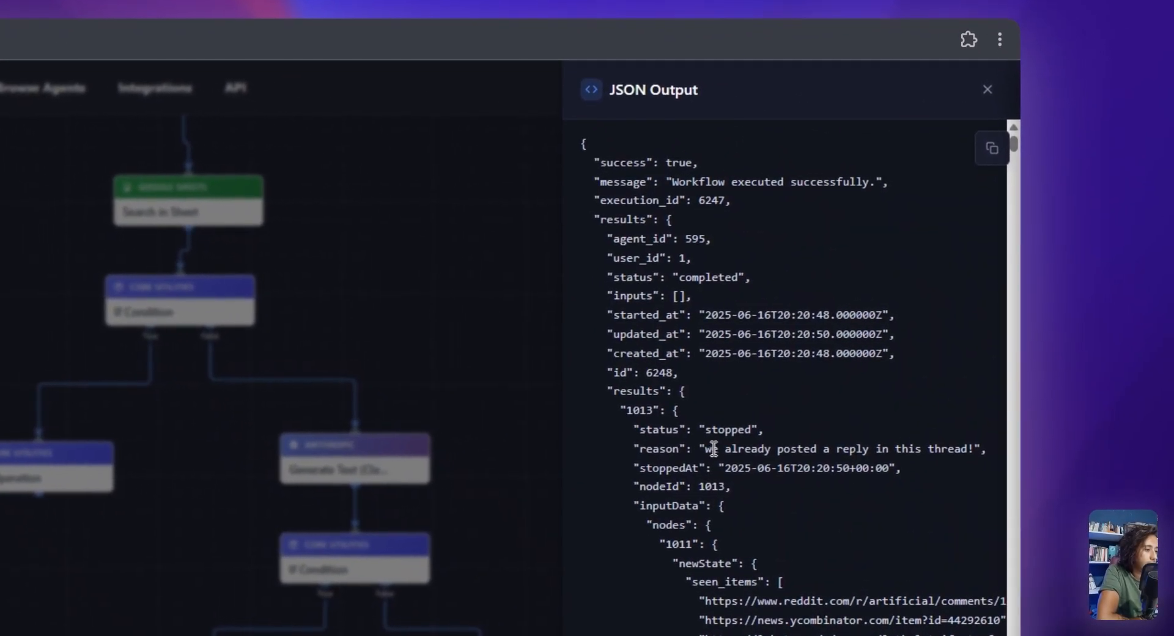
{"action": "left_click_drag", "start_coordinate": [751, 424], "coordinate": [901, 424]}
{"action": "left_click", "coordinate": [904, 424]}
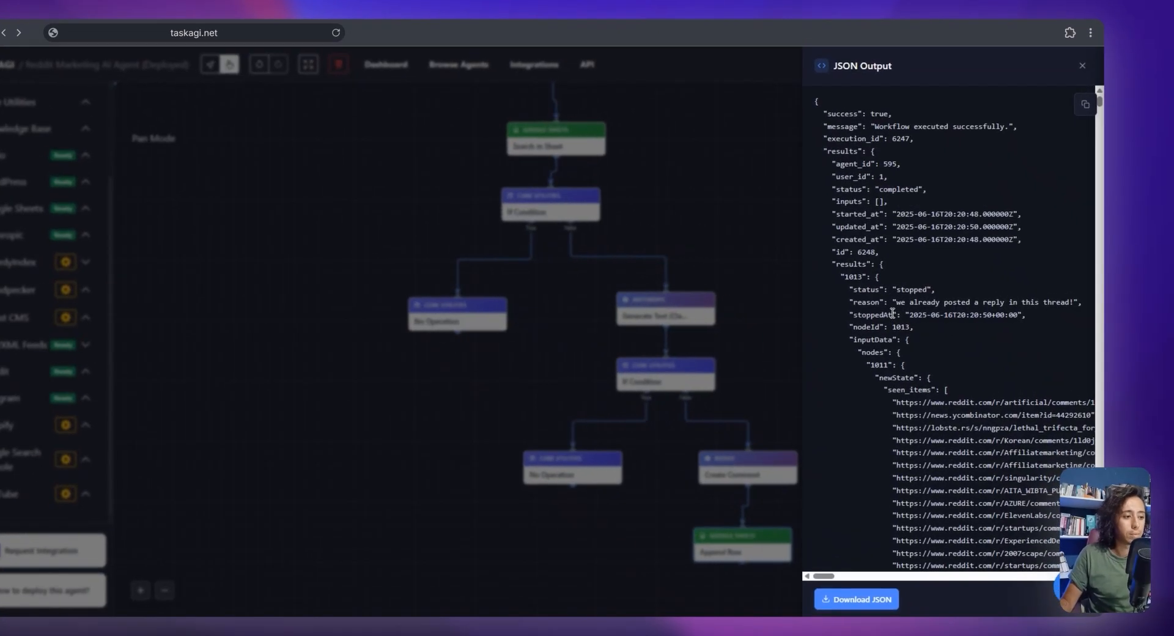
{"action": "left_click_drag", "start_coordinate": [893, 303], "coordinate": [1045, 304]}
{"action": "left_click_drag", "start_coordinate": [1043, 304], "coordinate": [904, 304]}
{"action": "mouse_move", "coordinate": [906, 304]}
{"action": "left_mouse_down"}
{"action": "mouse_move", "coordinate": [1049, 305]}
{"action": "mouse_move", "coordinate": [906, 304]}
{"action": "left_mouse_up"}
{"action": "left_click_drag", "start_coordinate": [720, 298], "coordinate": [824, 298]}
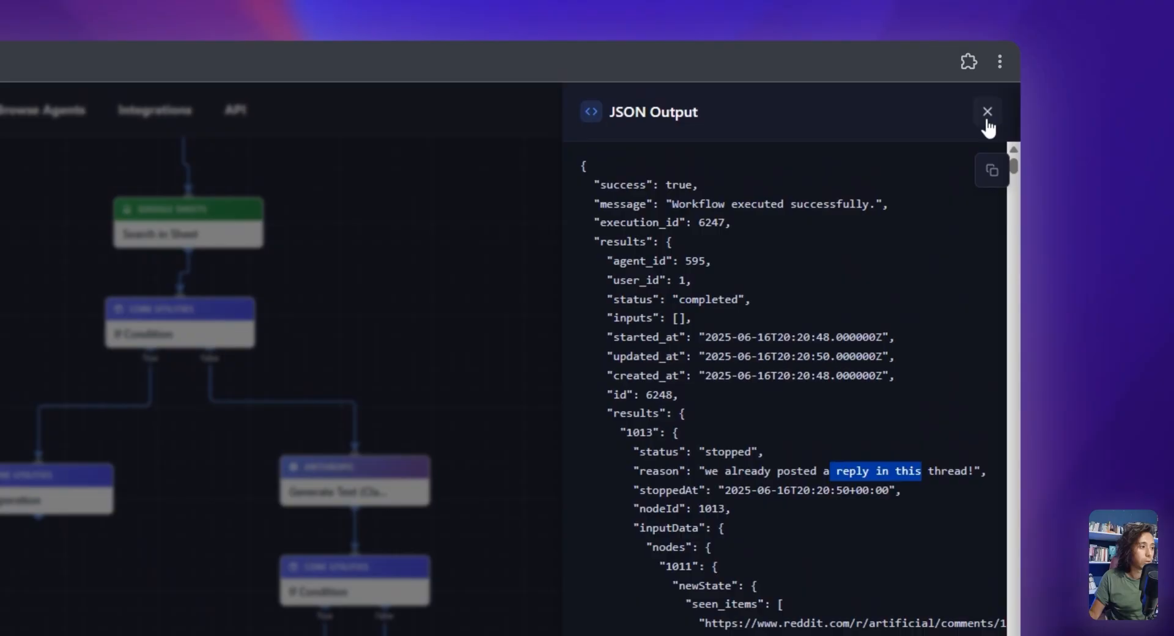
Close the JSON output, run the workflow once more, and dismiss the output of that run
{"action": "left_click", "coordinate": [988, 123]}
{"action": "left_click", "coordinate": [739, 122]}
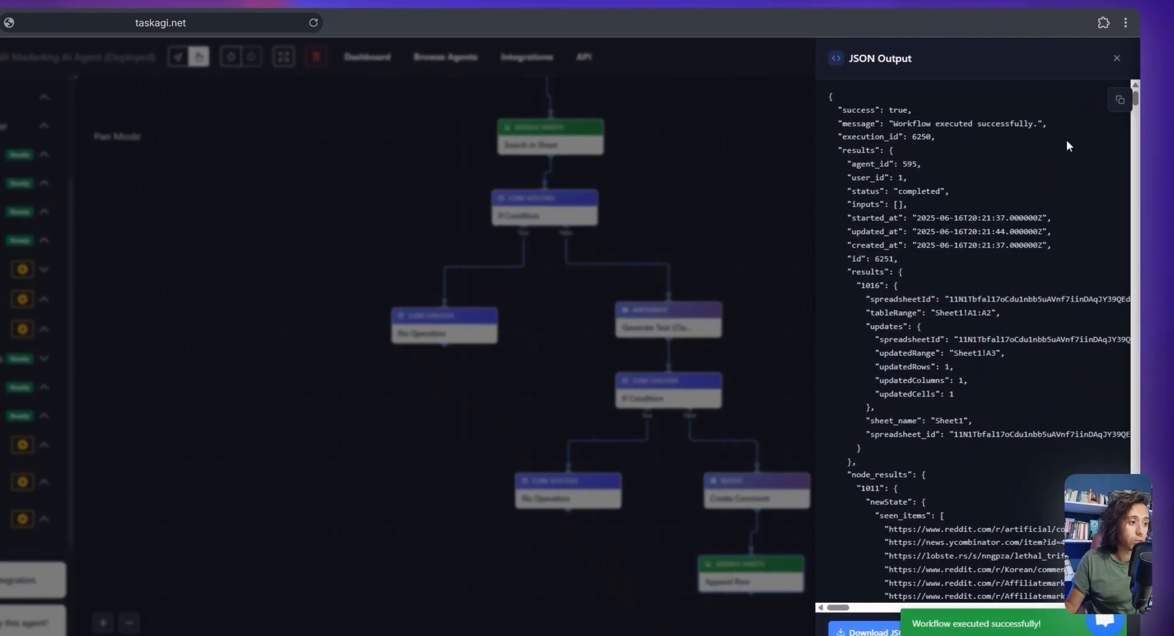
{"action": "left_click", "coordinate": [1085, 93]}
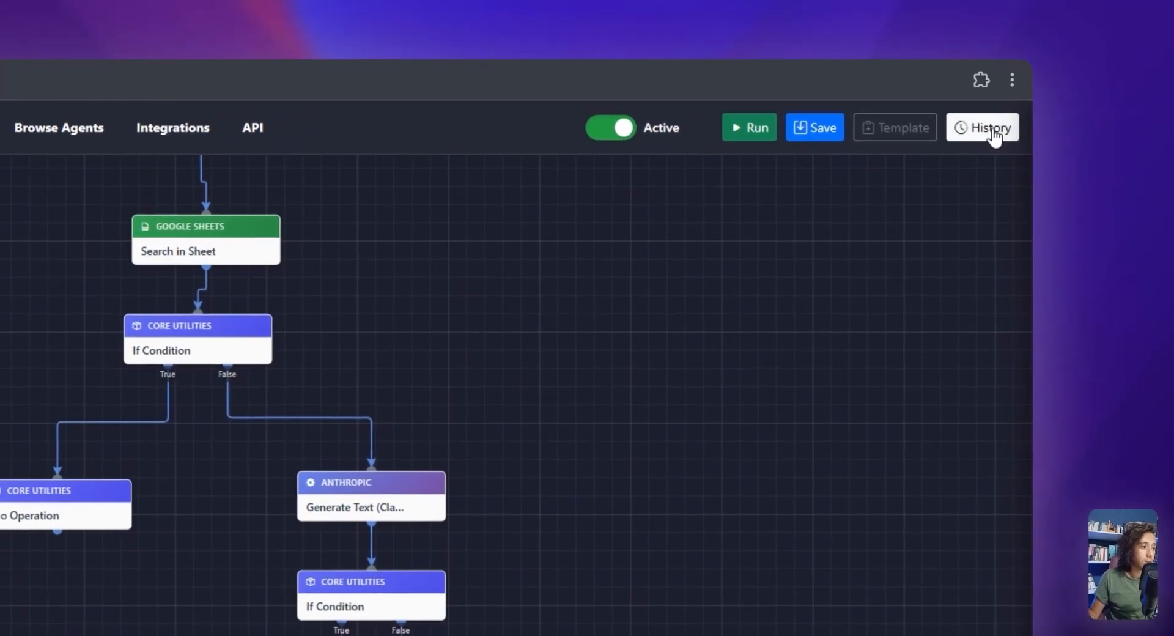
Open the newest run's details from the execution history and read the comment in its Generate Text result
{"action": "left_click", "coordinate": [1082, 92]}
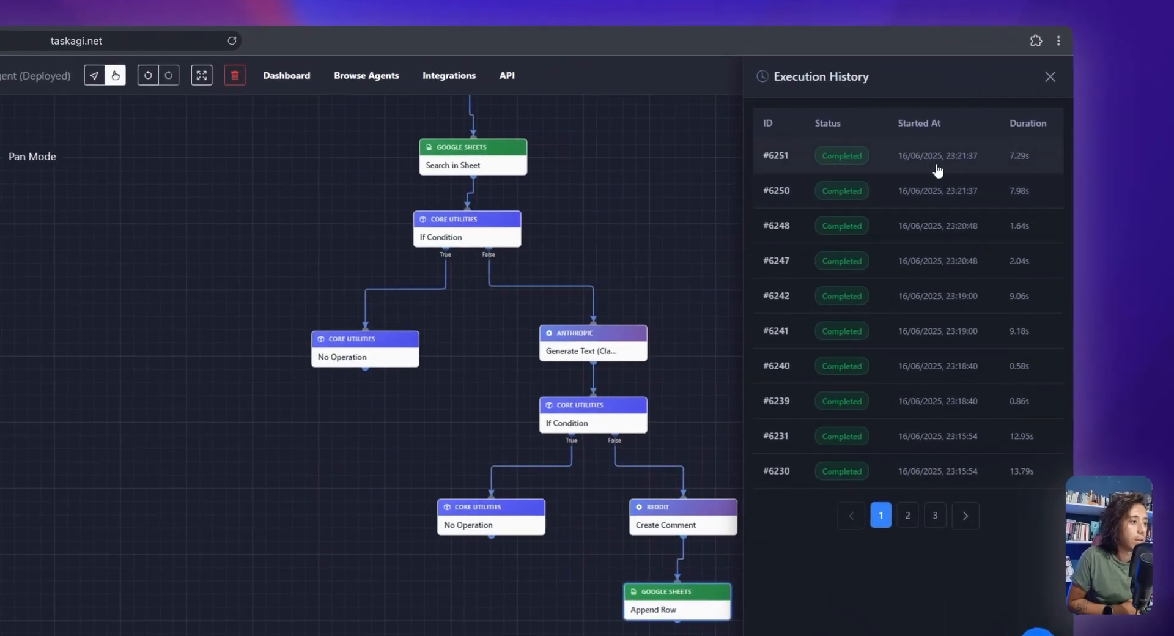
{"action": "left_click", "coordinate": [994, 160]}
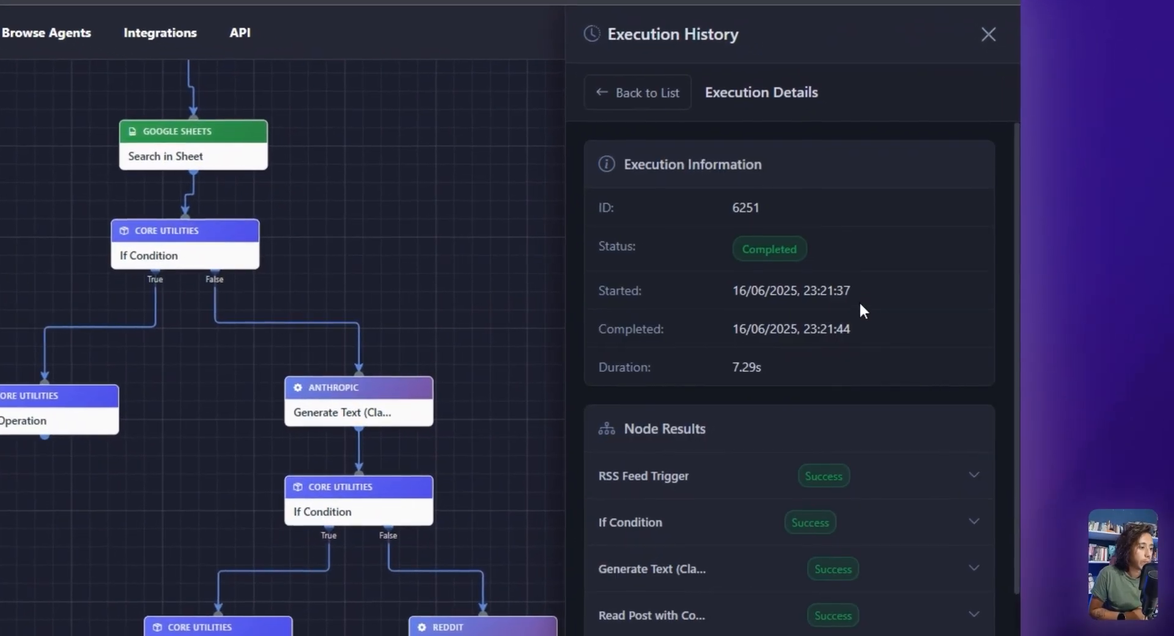
{"action": "scroll", "coordinate": [881, 464], "scroll_direction": "down", "scroll_amount": 2}
{"action": "left_click", "coordinate": [852, 486]}
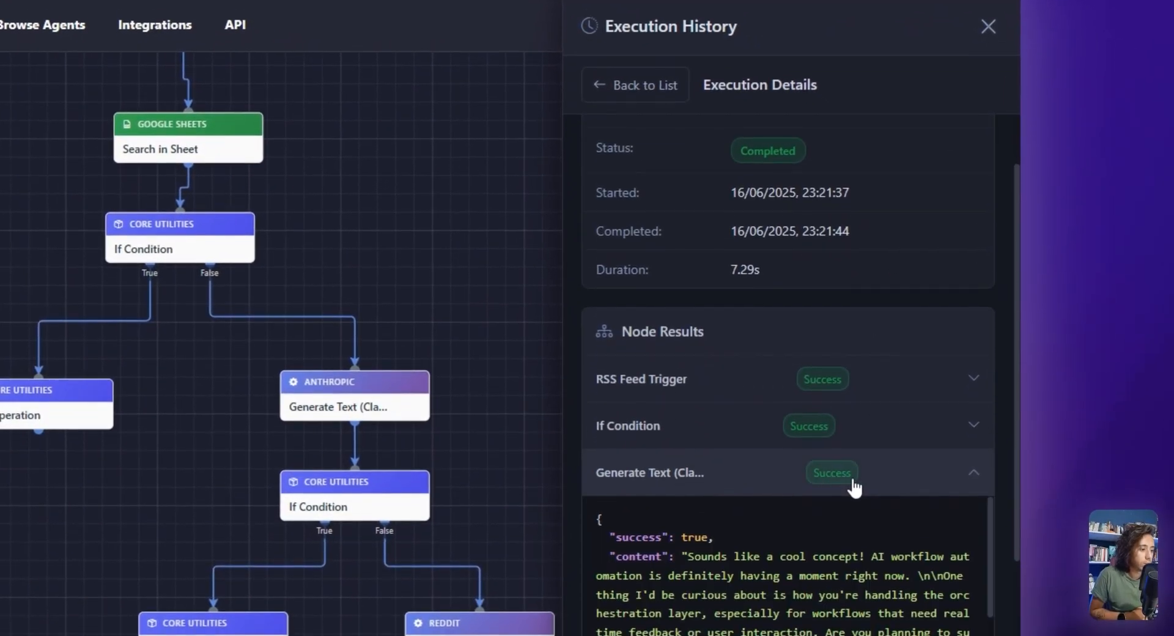
{"action": "scroll", "coordinate": [799, 559], "scroll_direction": "down", "scroll_amount": 2}
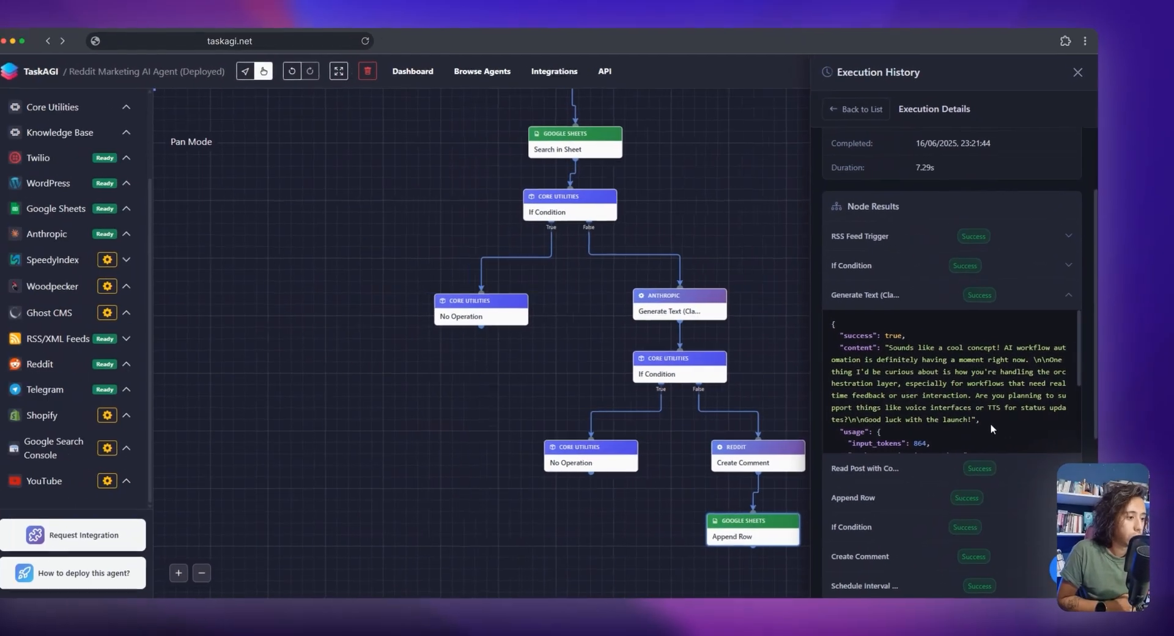